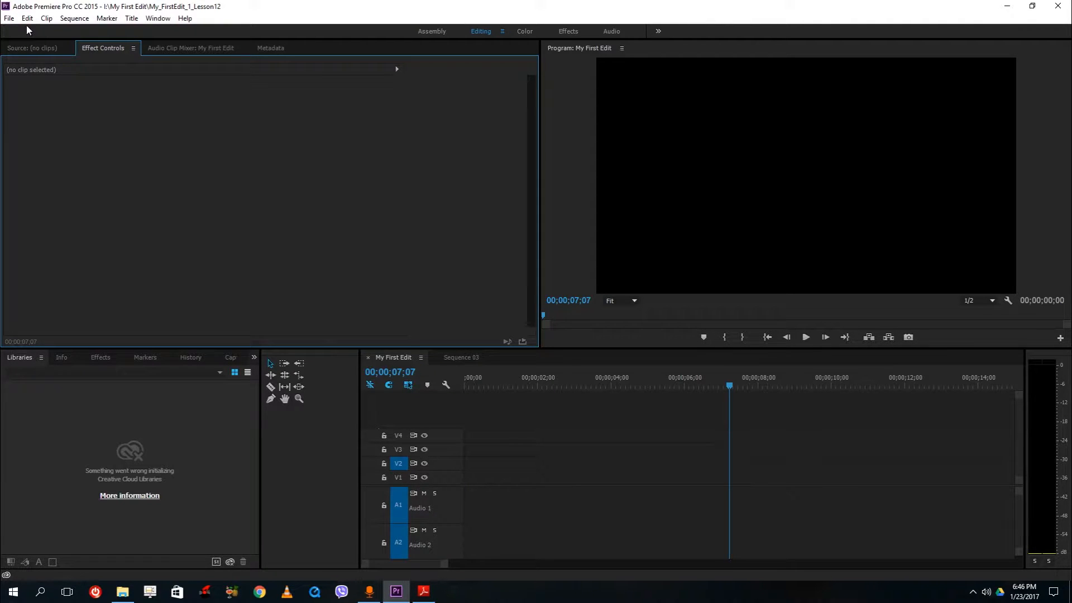
Step: Save the project under the new name My_FirstEdit_1_Lesson13
left_click(9, 18)
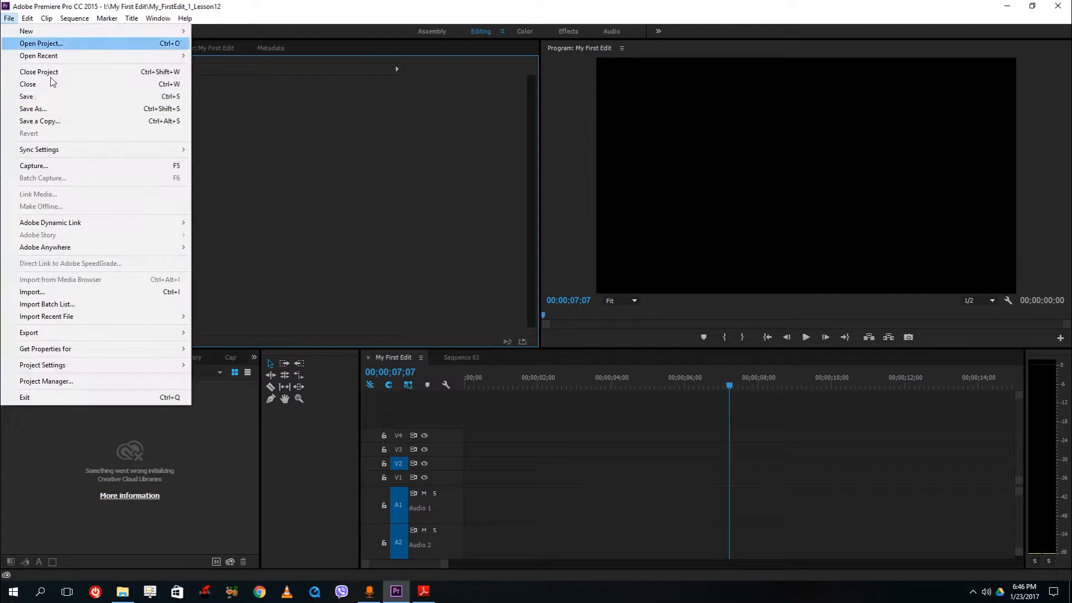
left_click(56, 109)
left_click(197, 269)
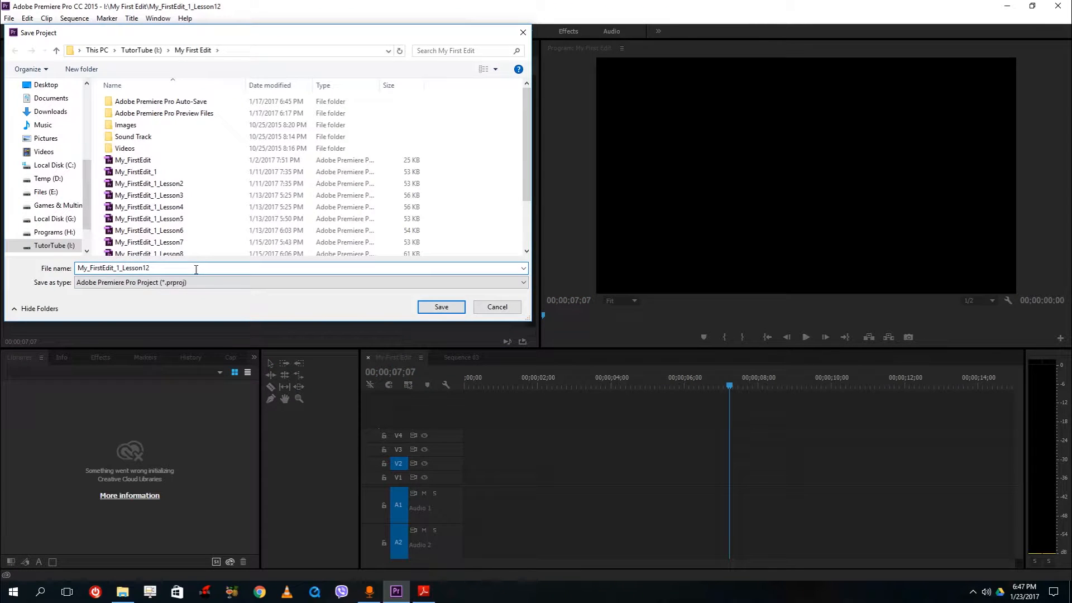
key("Return")
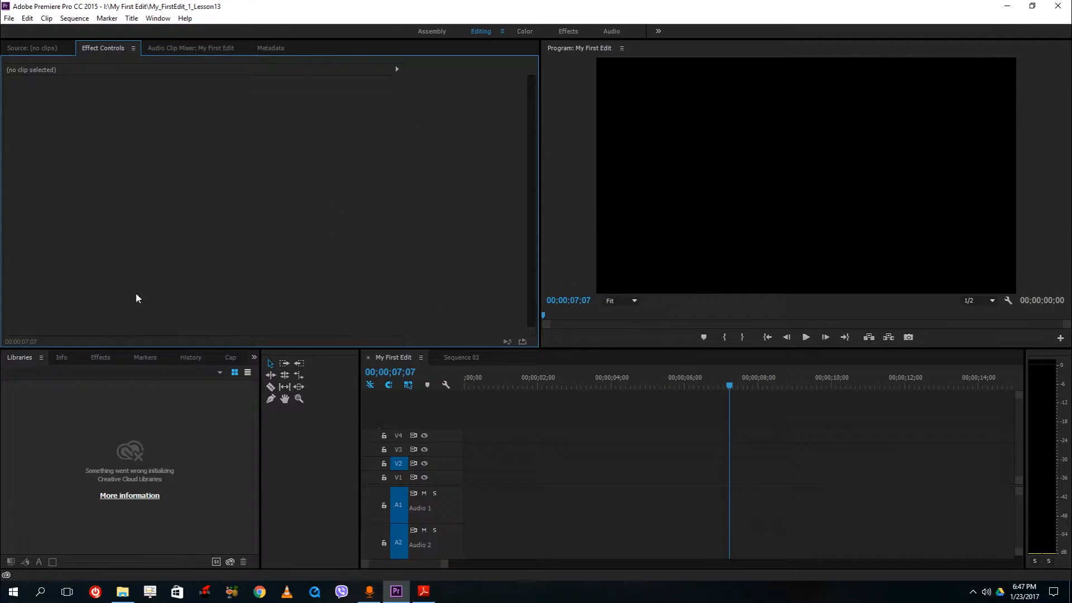
left_click(10, 18)
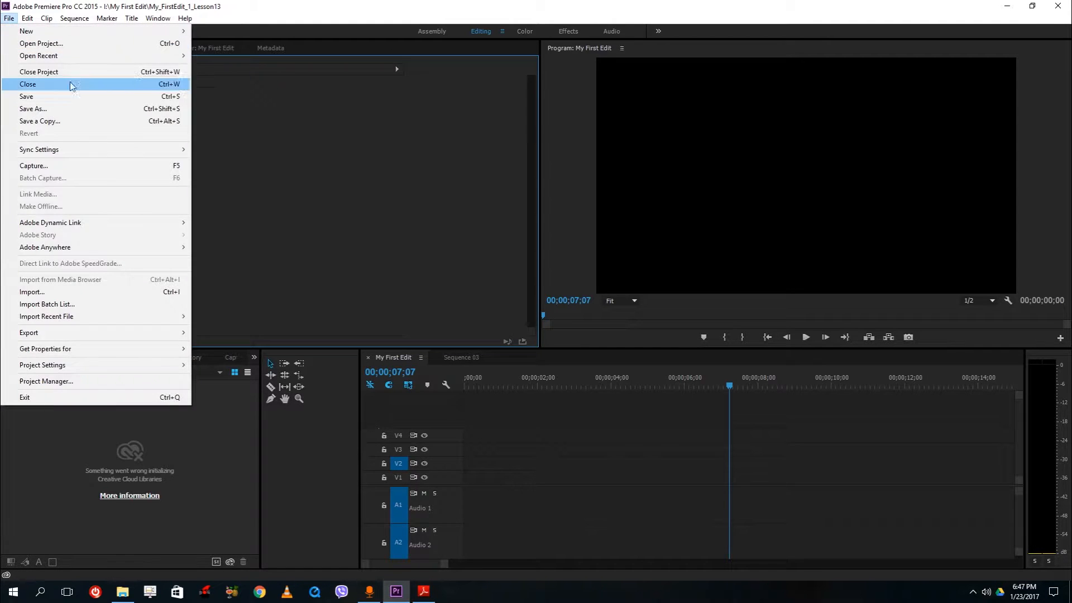
left_click(312, 397)
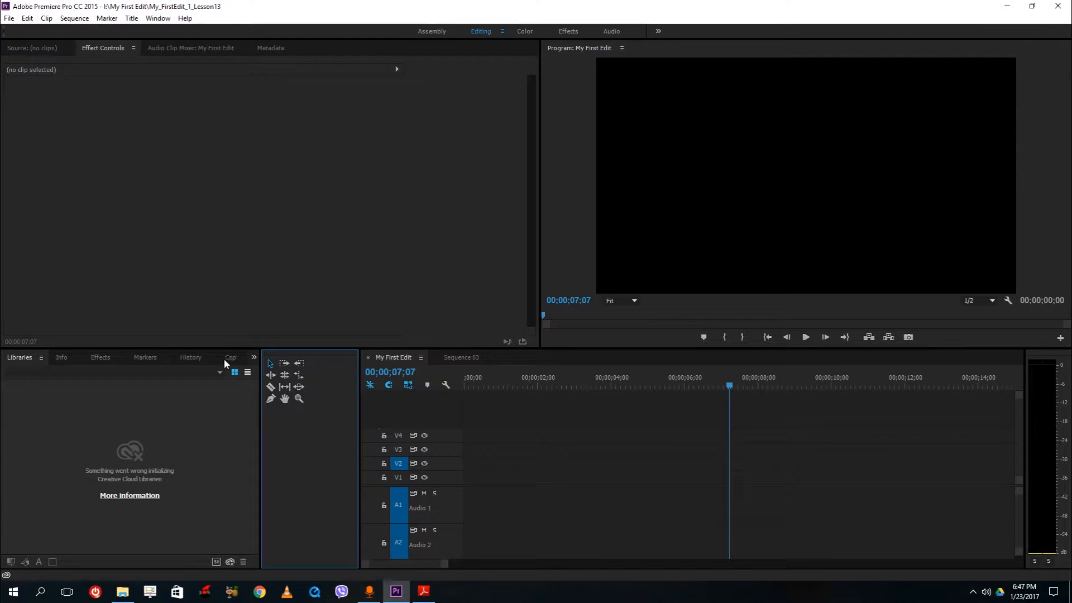
left_click(254, 358)
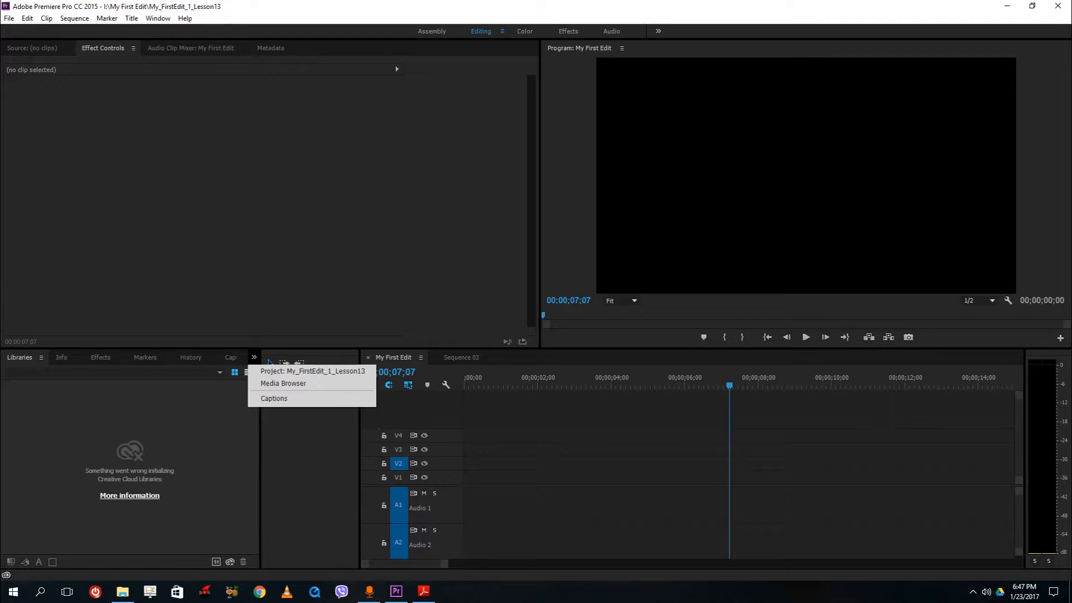
left_click(342, 207)
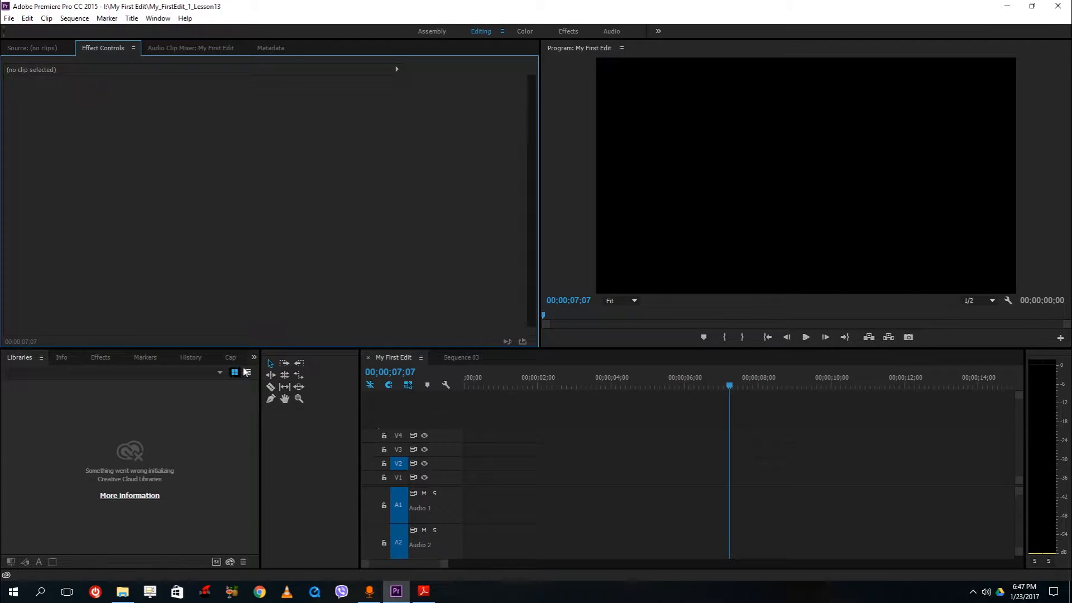
left_click(254, 358)
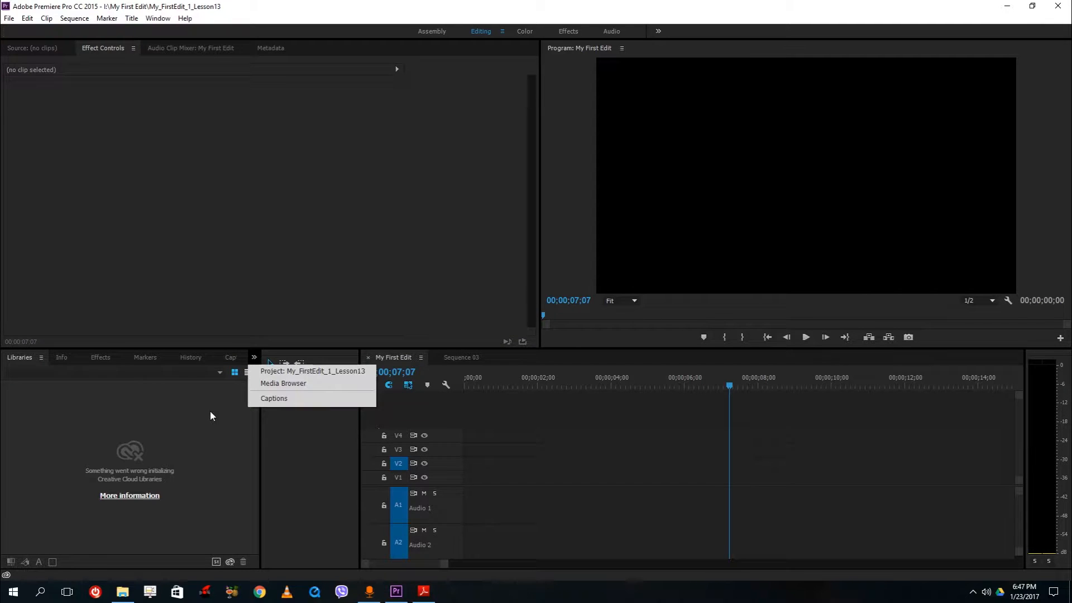
left_click(196, 412)
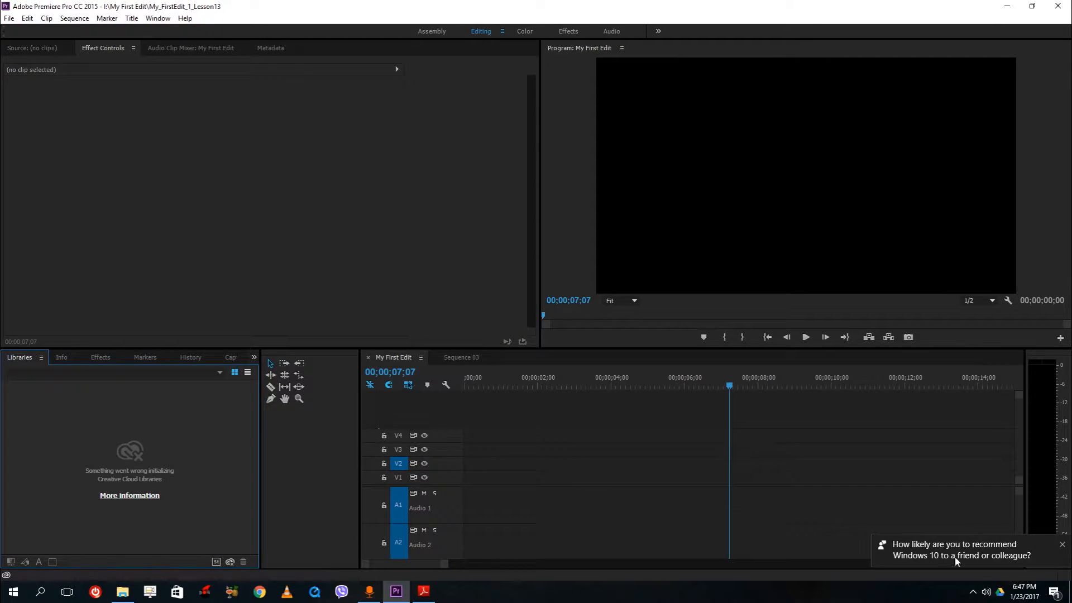
left_click(1061, 545)
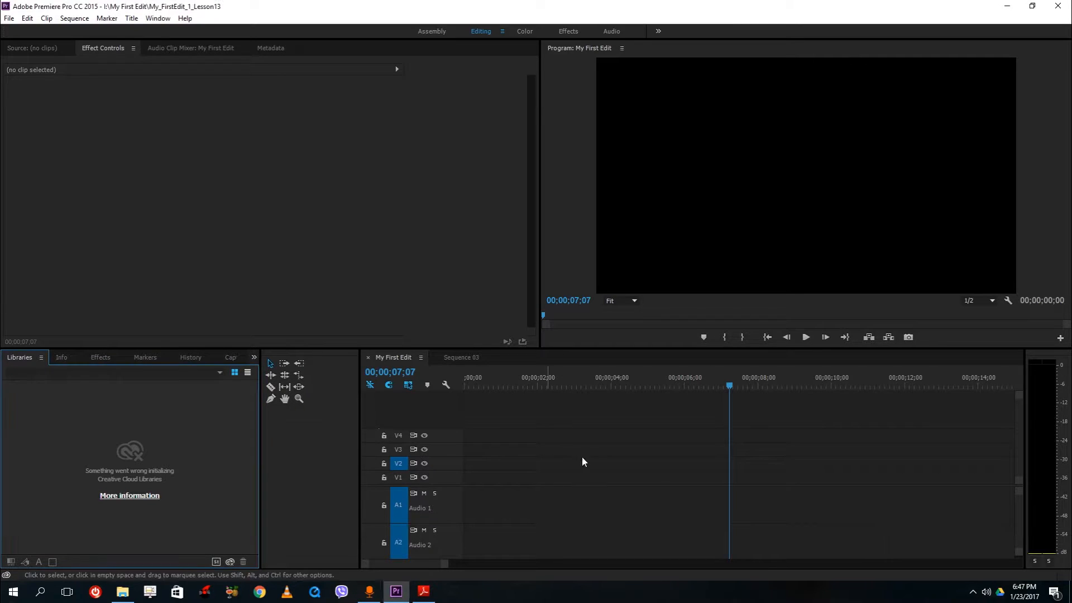
Step: Show the contents of the My_FirstEdit_1_Lesson13 project and expand its Videos bin
left_click(156, 358)
left_click(96, 357)
left_click(254, 357)
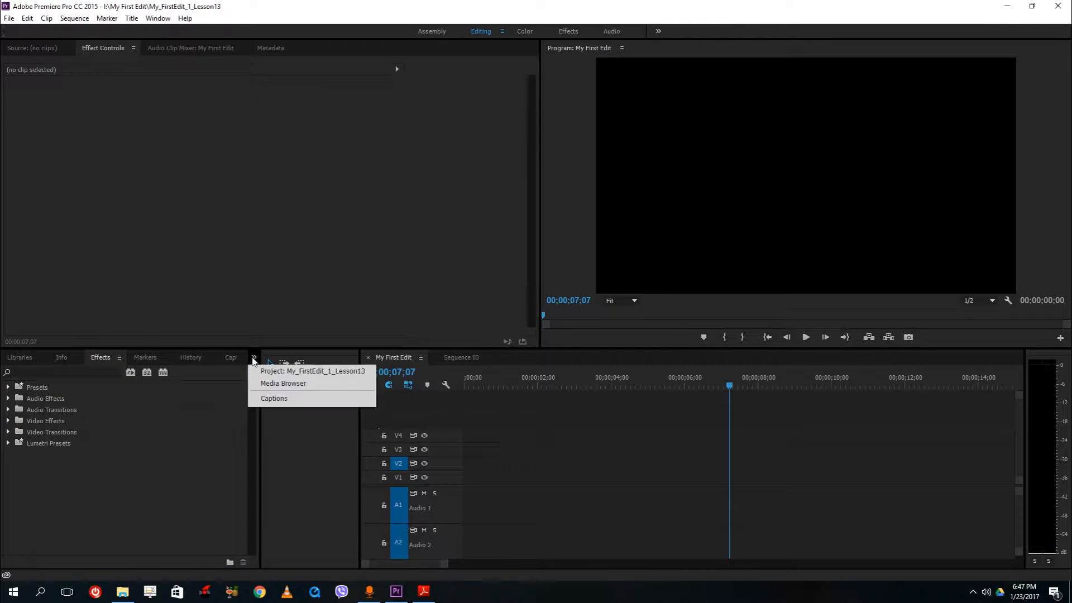
left_click(267, 368)
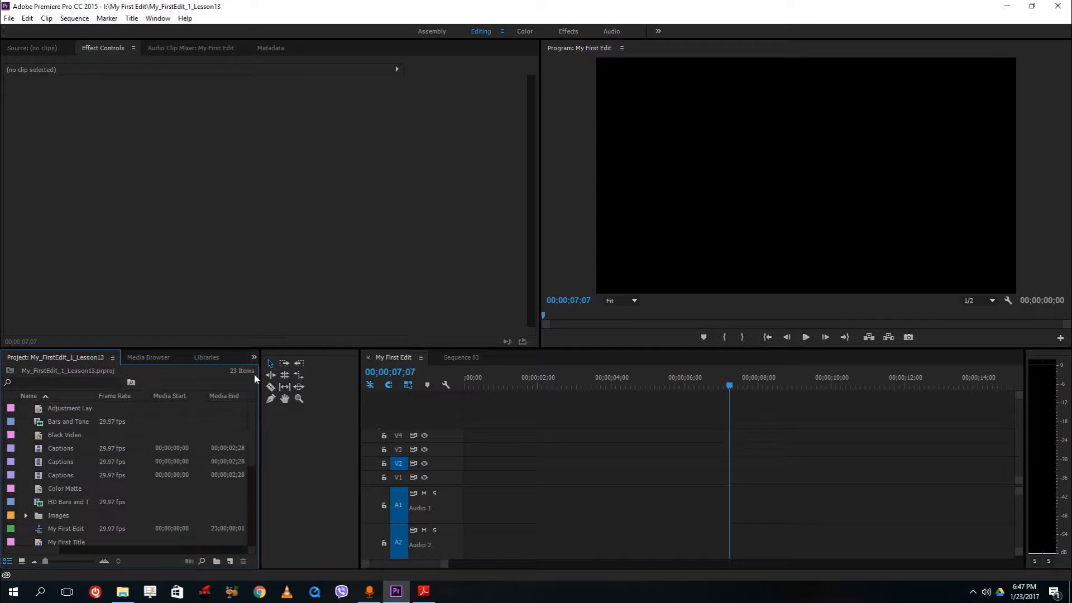
scroll(48, 487, "down", 5)
left_click(26, 475)
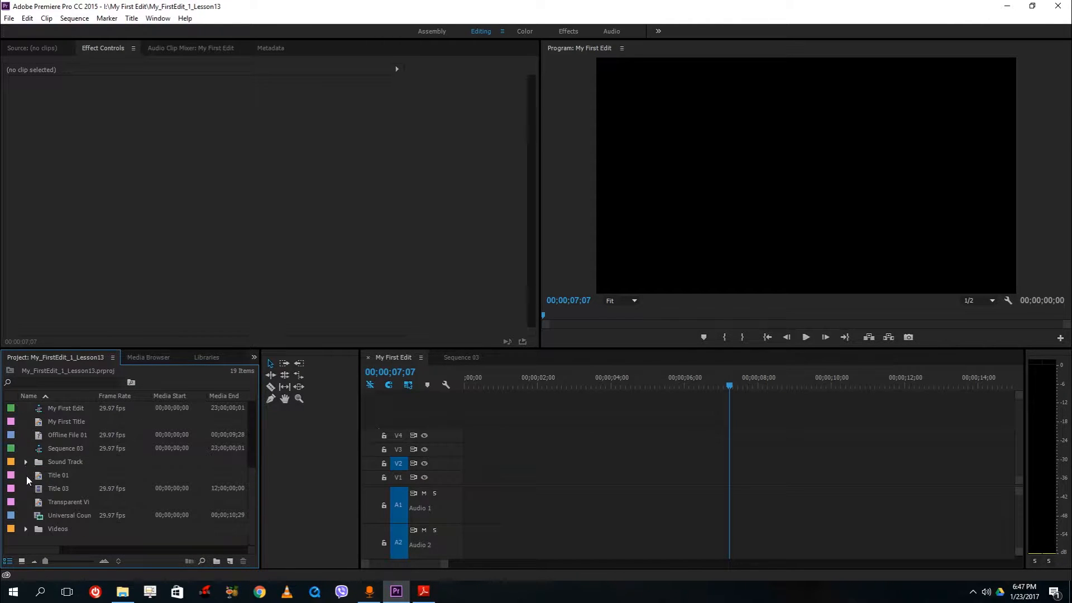
right_click(52, 537)
left_click(579, 431)
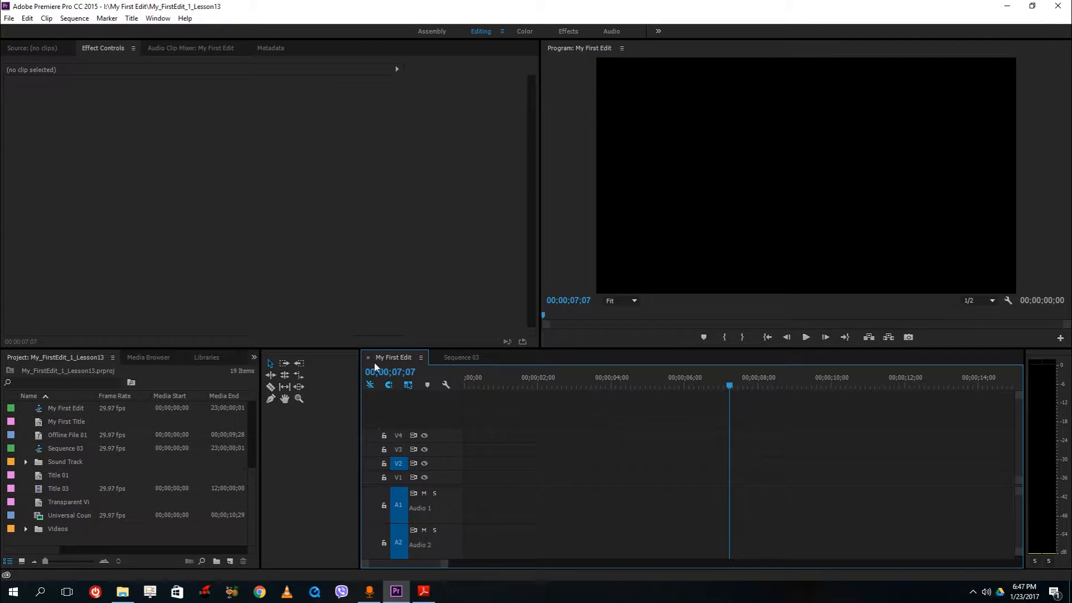
scroll(58, 479, "up", 2)
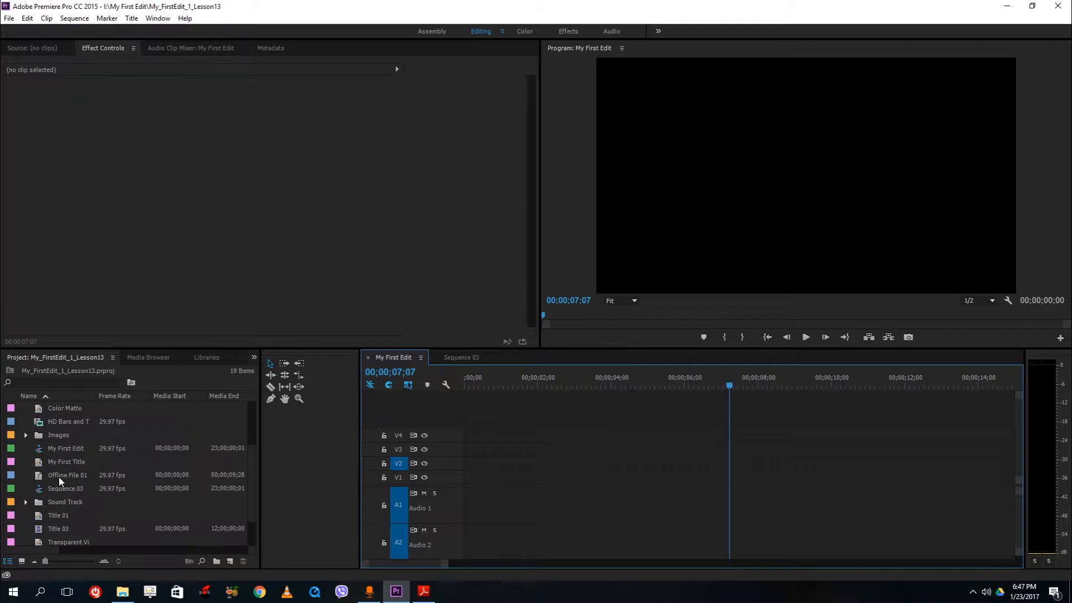
scroll(60, 479, "down", 2)
left_click(26, 528)
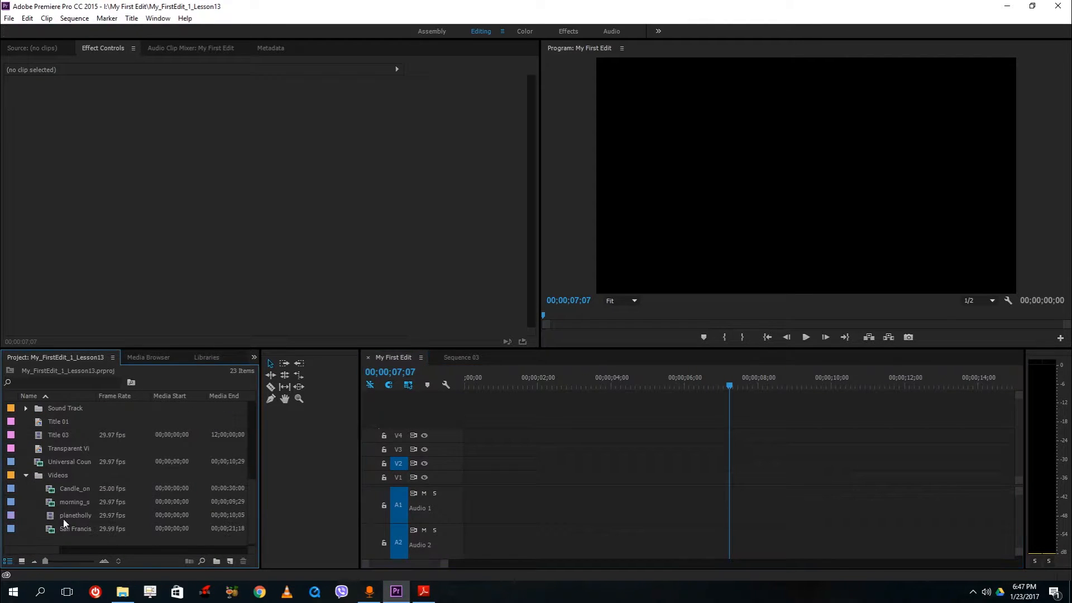
Step: Place the candle green-screen clip at the start of track V1, keeping the existing sequence settings, and scale it to the frame size
left_click_drag(57, 491, 503, 480)
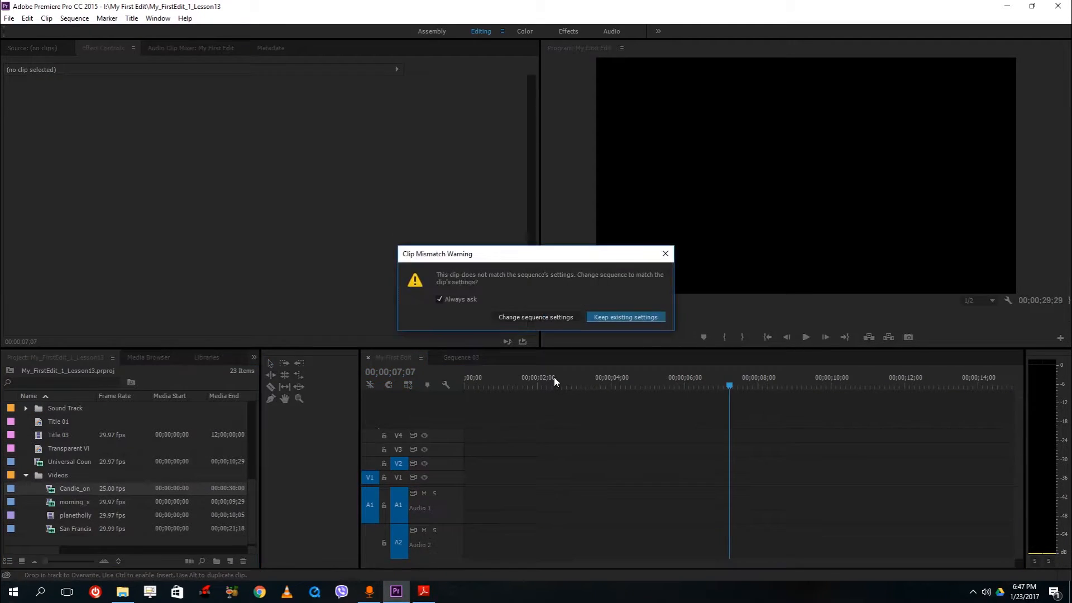
left_click(625, 319)
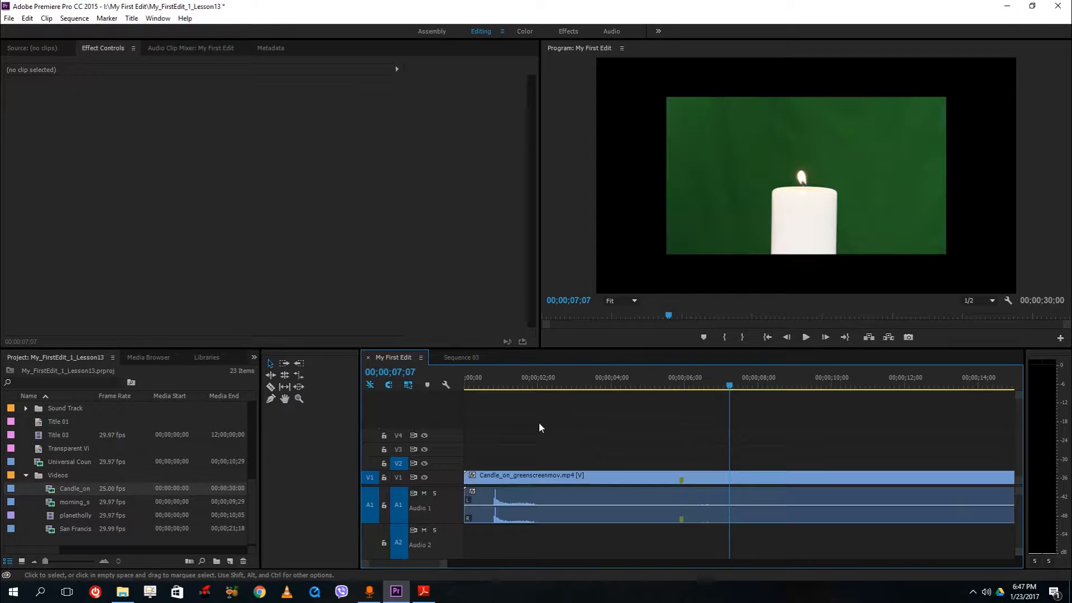
left_click(521, 475)
right_click(522, 475)
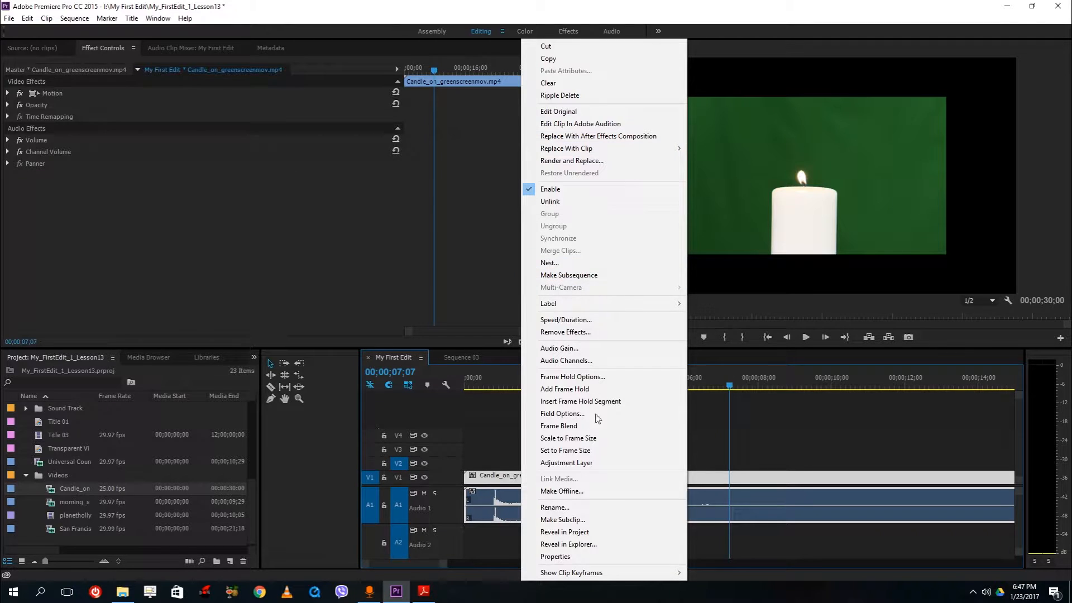
left_click(595, 438)
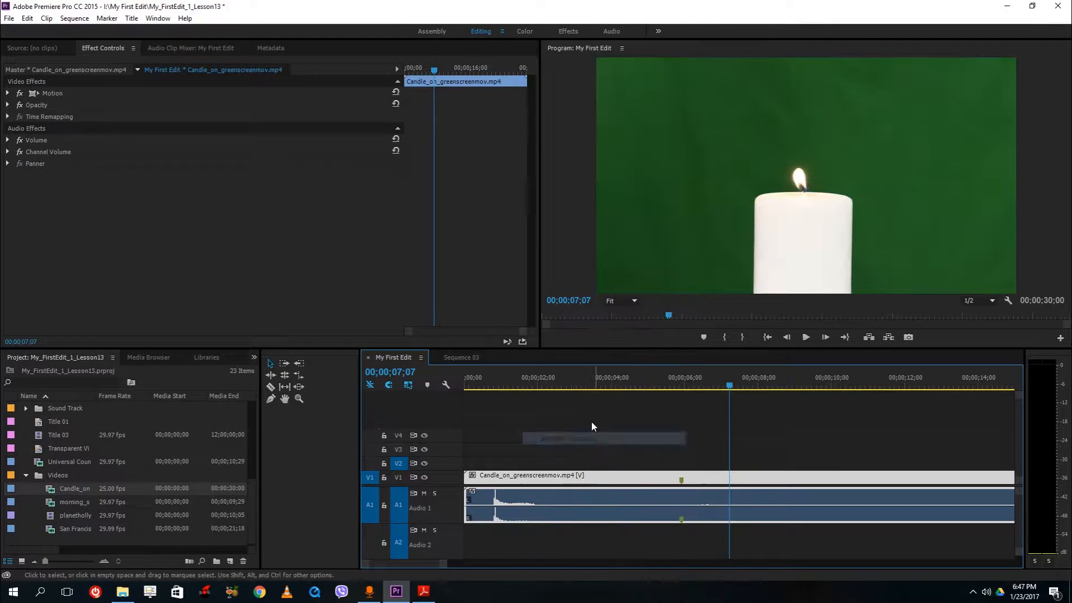
Step: Move the playhead to about 00;00;02;23 and apply the Corner Pin distort effect to the candle clip on V1
key("Home")
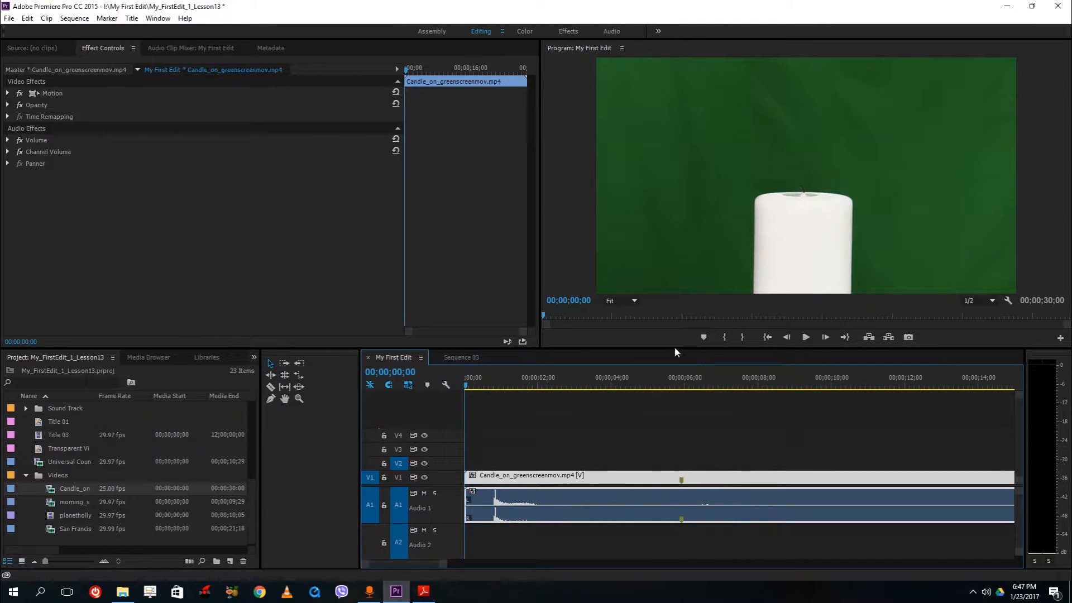
left_click(566, 384)
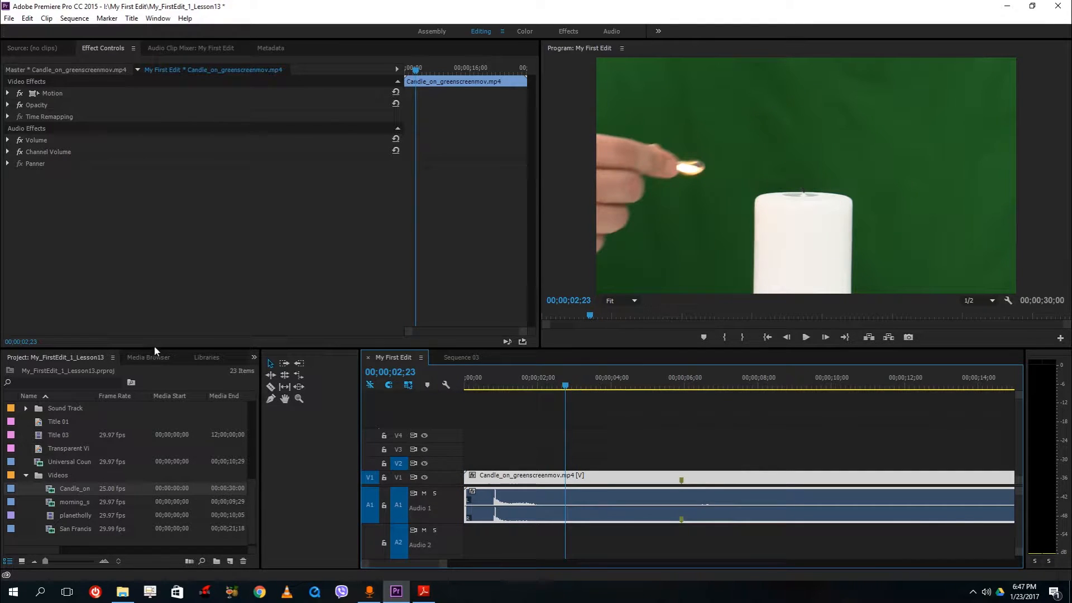
left_click(254, 358)
left_click(226, 364)
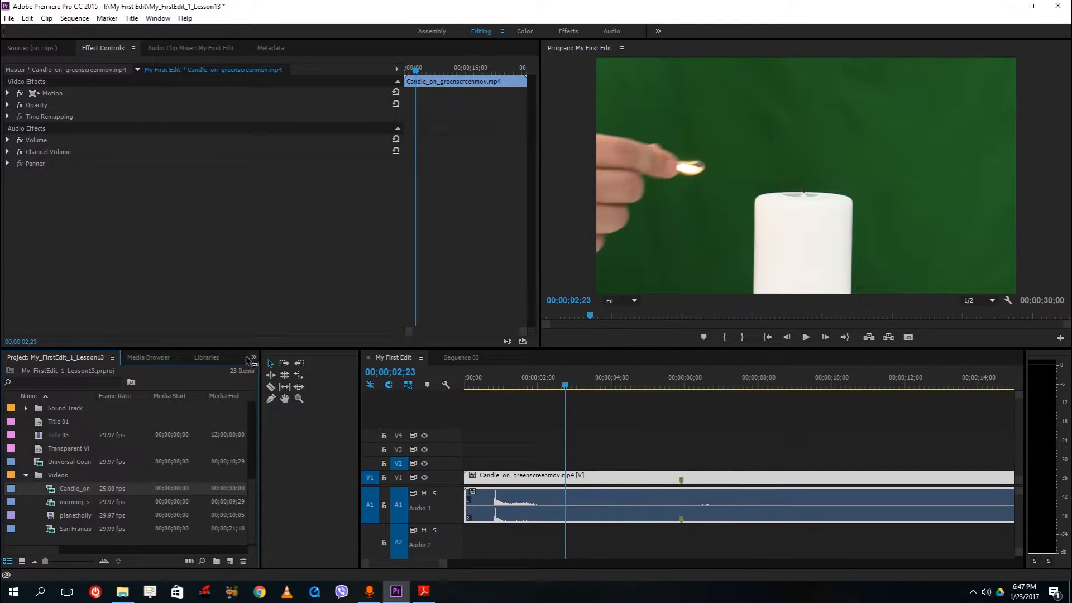
left_click(254, 358)
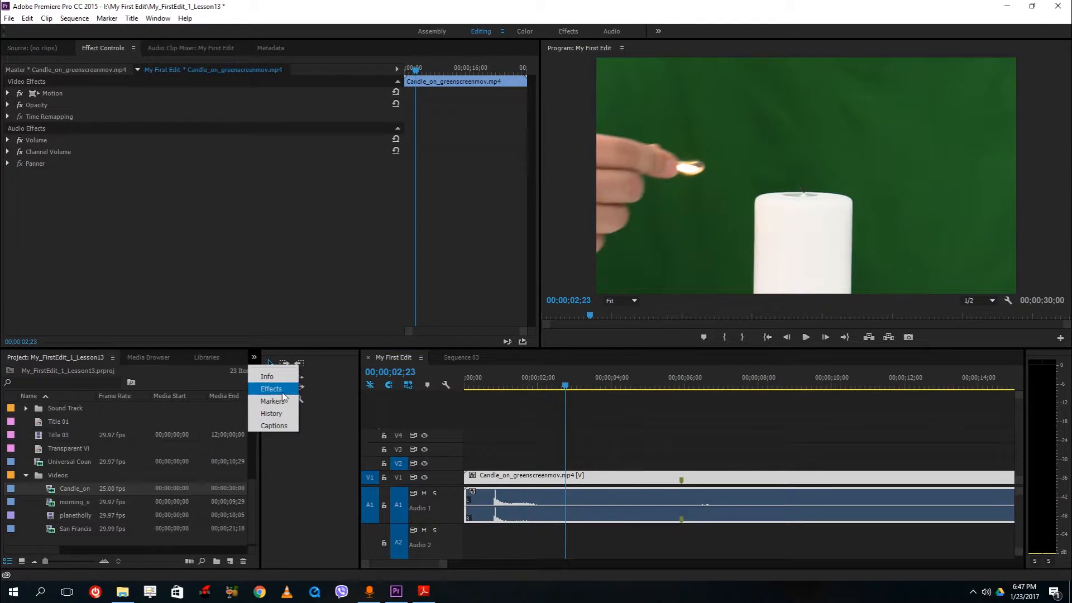
left_click(271, 389)
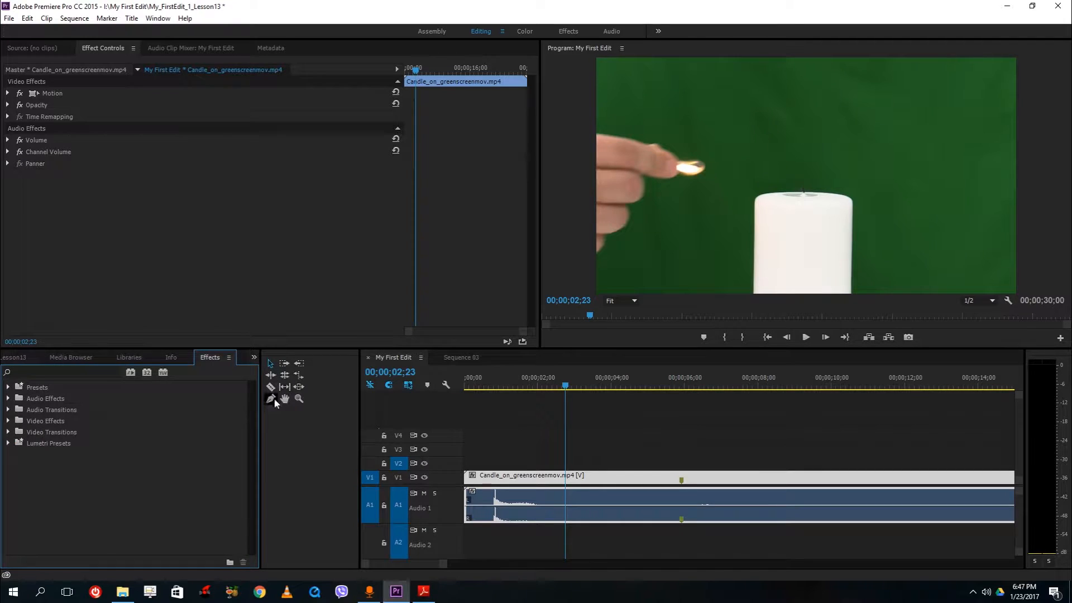
left_click(8, 420)
scroll(64, 447, "down", 3)
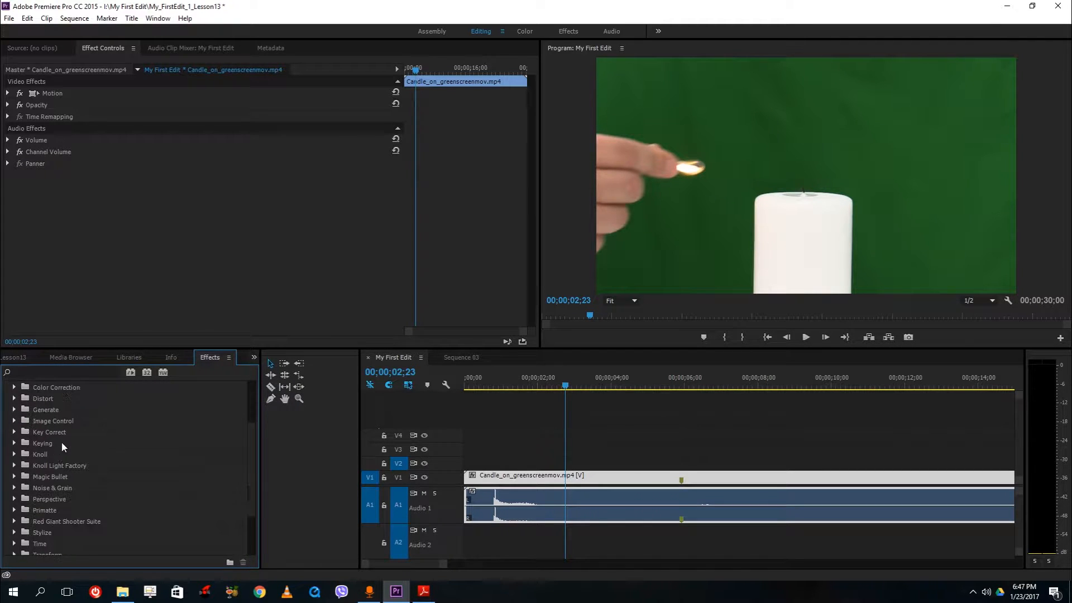
left_click(15, 399)
left_click_drag(46, 410, 570, 479)
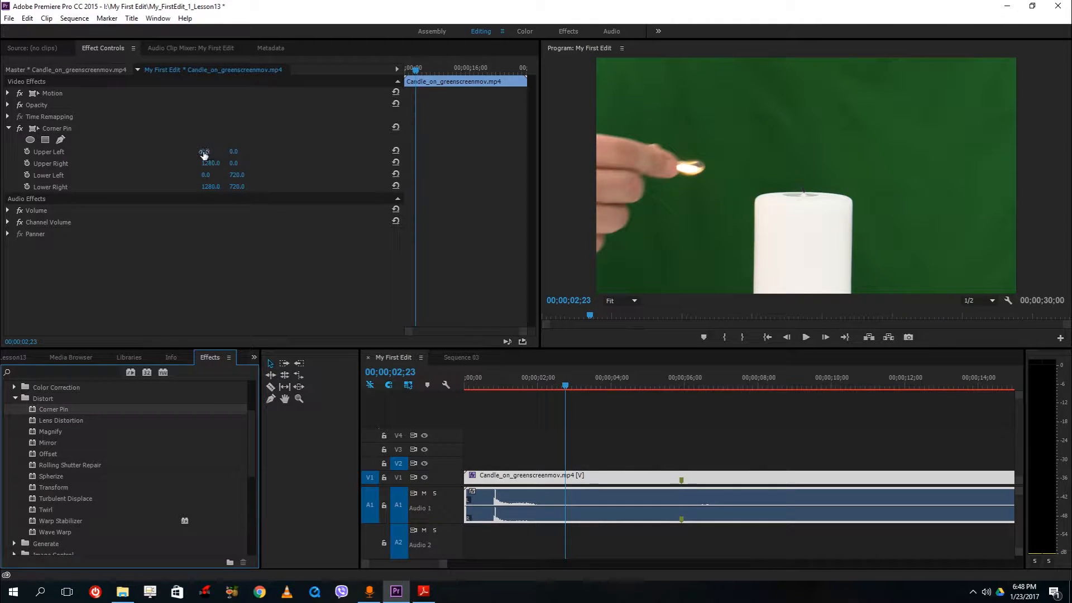
Step: Set Corner Pin's Upper Left to about 55.0, 140.0 and preview the sequence from its start
left_click_drag(204, 152, 260, 151)
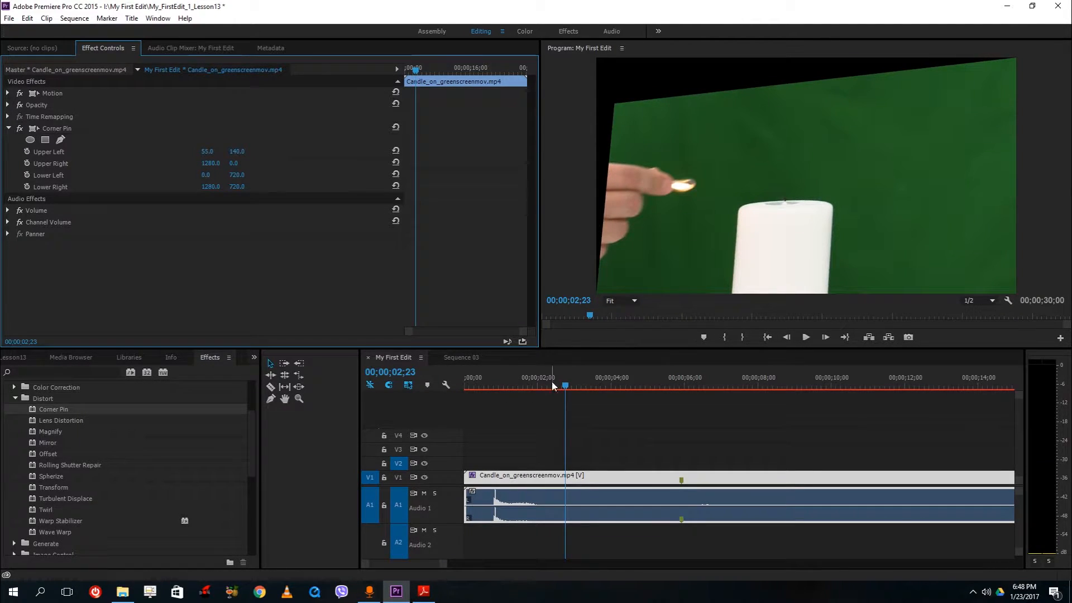
key("Home")
left_click(809, 339)
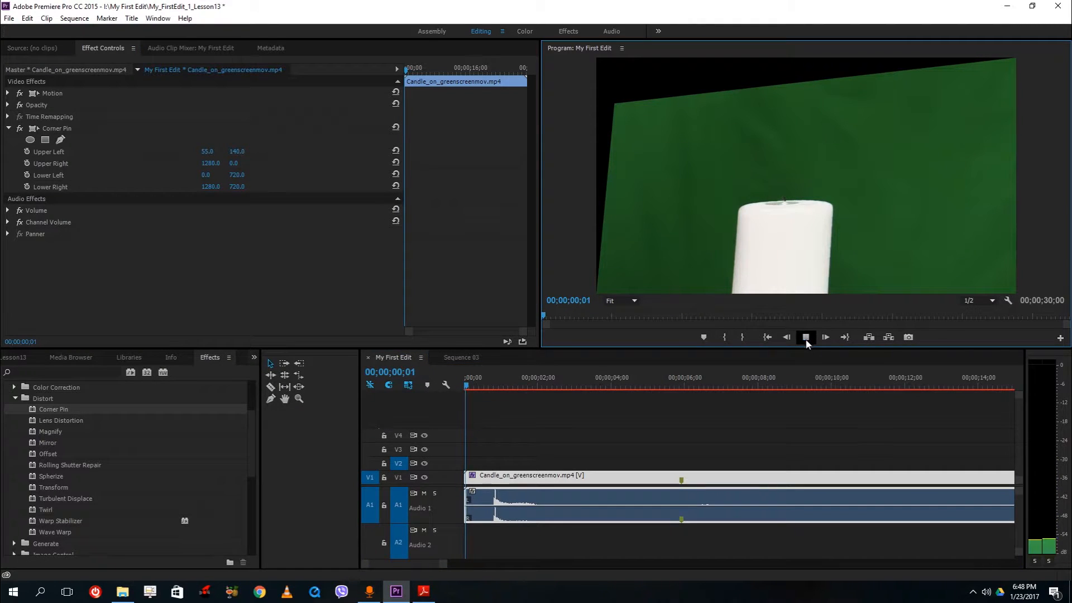
left_click(808, 339)
Step: Animate Corner Pin's Upper Left with a keyframe at the clip's start and another at 00;00;12;04 set to about 382.0, -115.0
left_click_drag(513, 376, 301, 382)
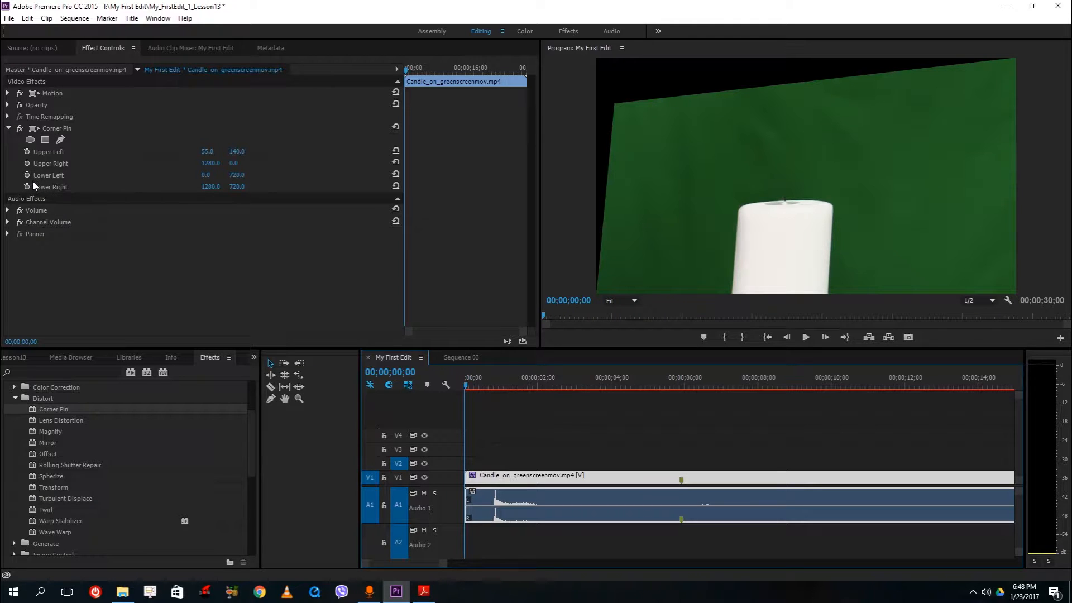
left_click(27, 152)
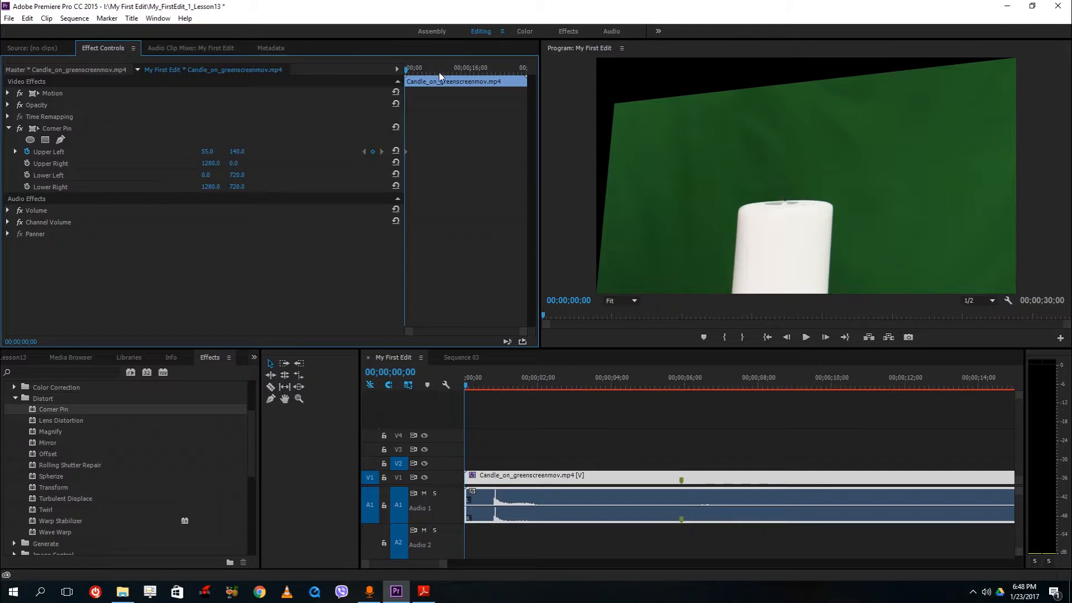
left_click_drag(439, 72, 453, 72)
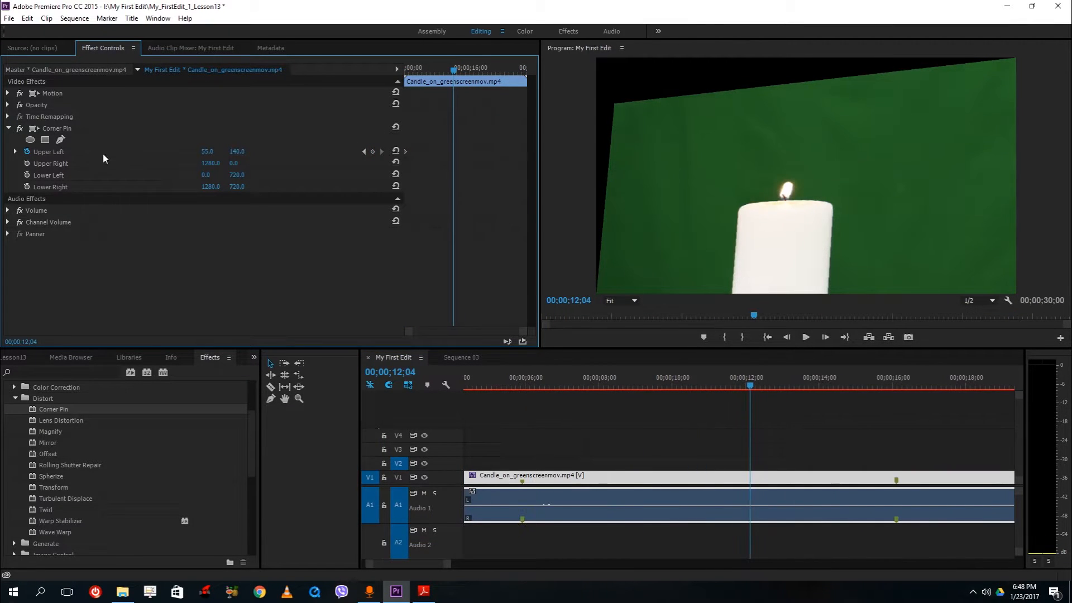
mouse_move(208, 152)
left_mouse_down()
mouse_move(294, 152)
mouse_move(187, 152)
left_mouse_up()
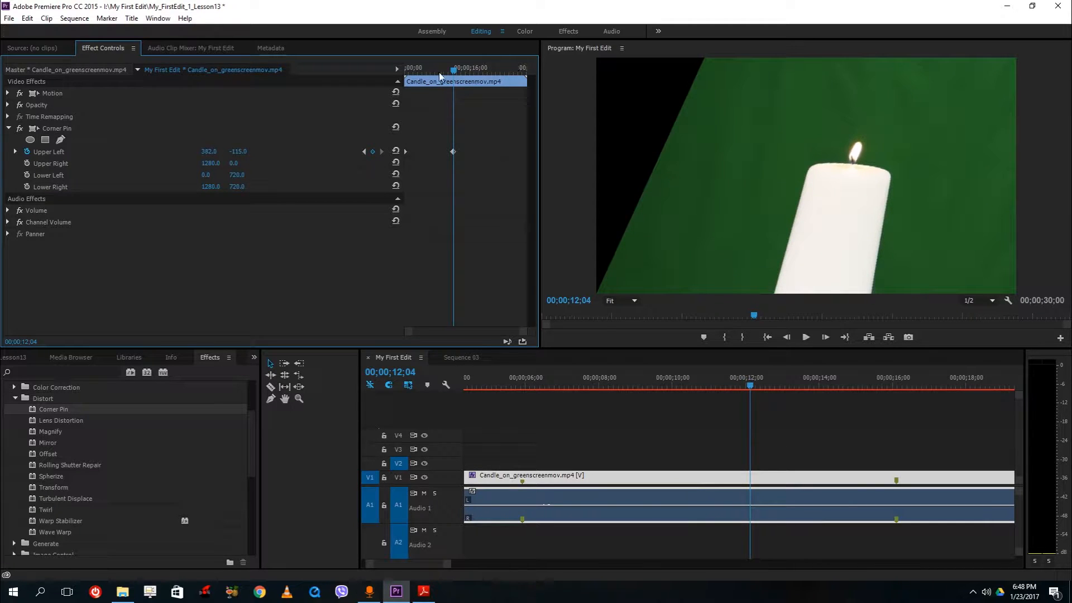
Step: Play the Corner Pin animation from the start of the sequence and stop at about 00;00;03;00
key("Home")
left_click(807, 338)
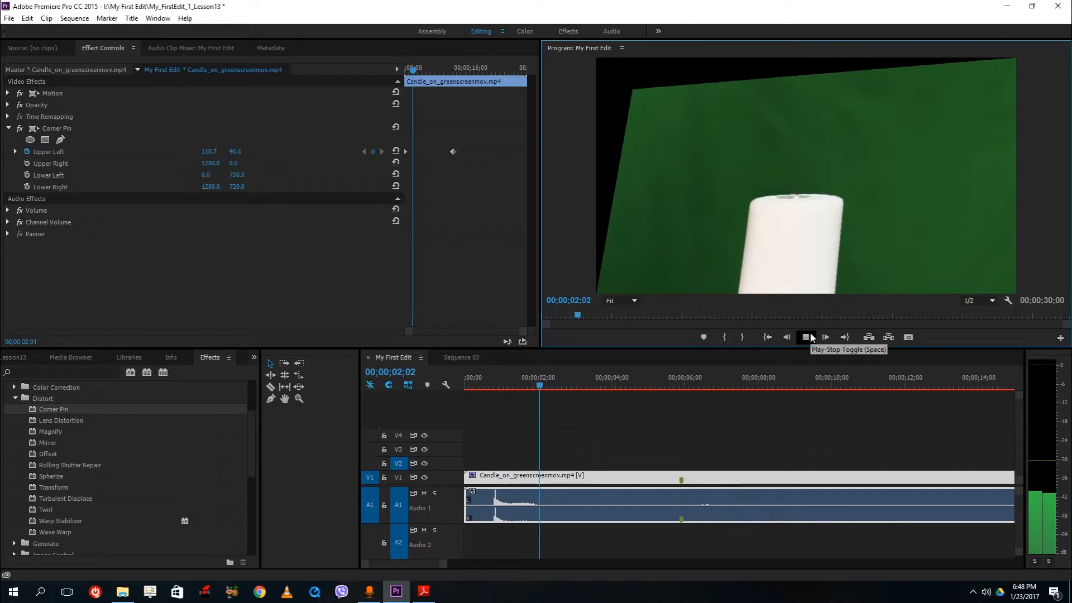
left_click(810, 337)
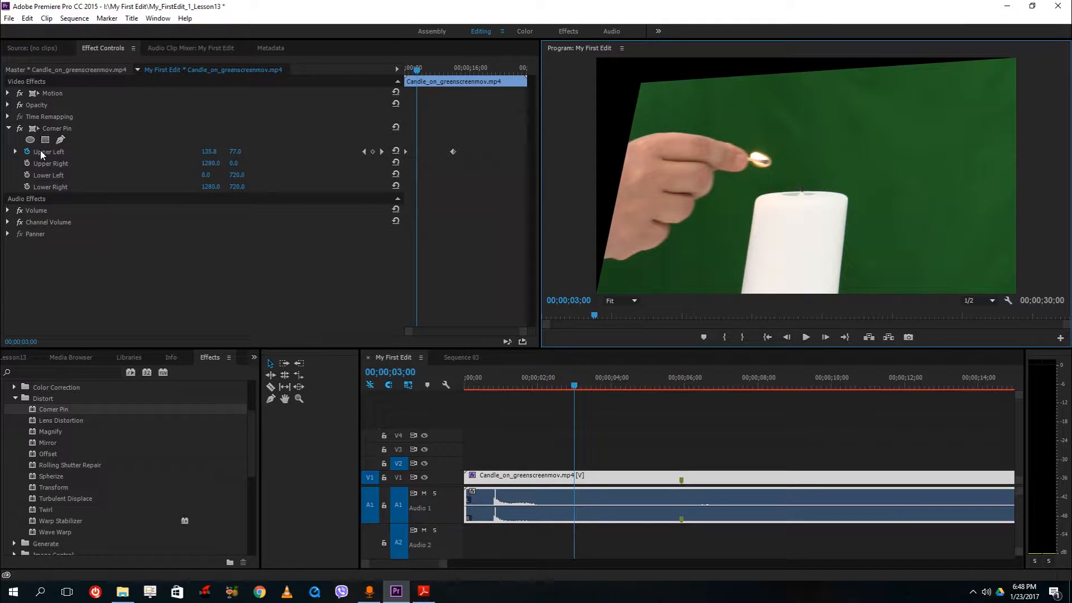
Step: Remove the Corner Pin effect from the candle clip and apply the Spherize distort effect in its place
left_click(69, 129)
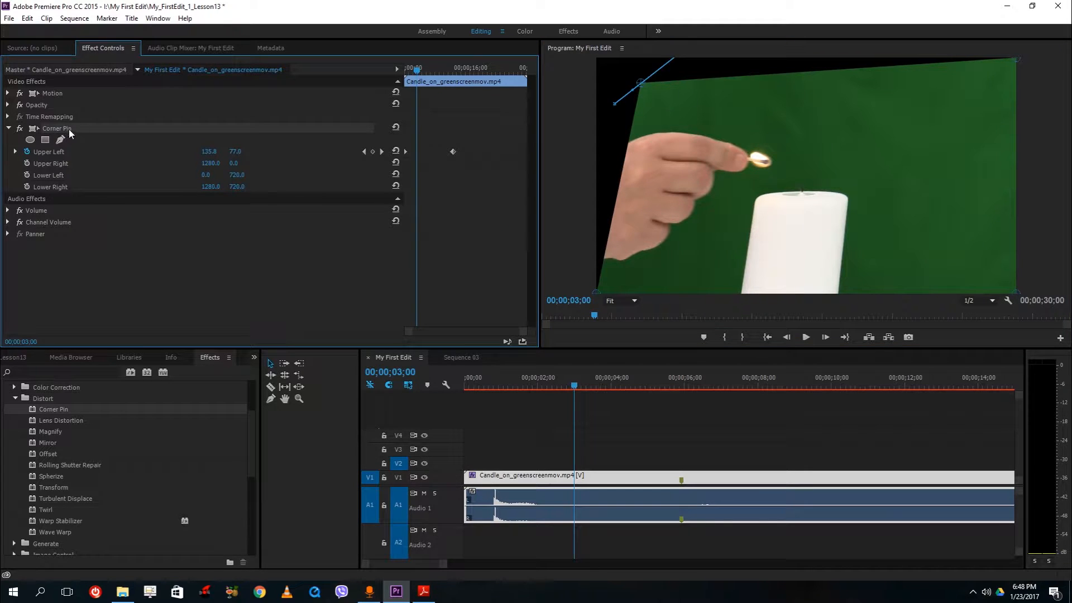
key("Delete")
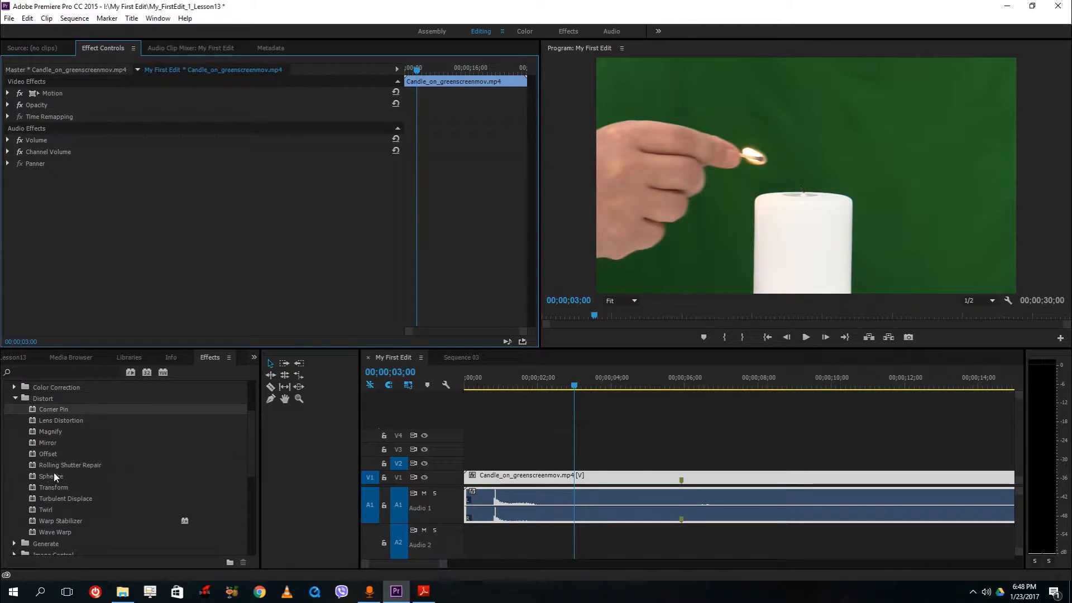
left_click_drag(51, 475, 569, 473)
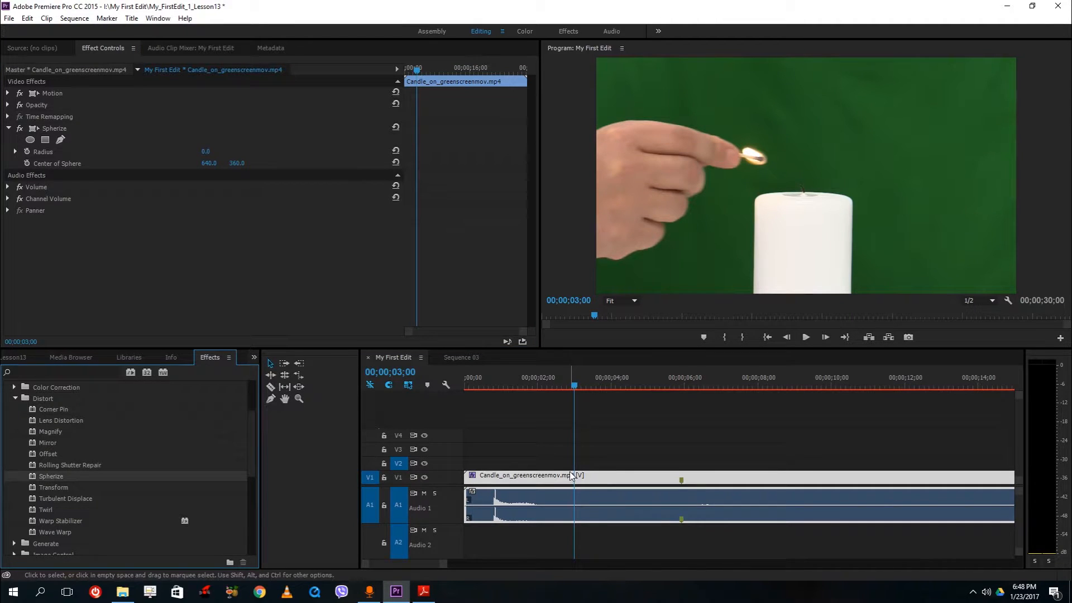
Step: Animate Spherize's Radius with keyframes from 17.0 at the clip's start to 2500.0 at 00;00;06;00
left_click(208, 153)
mouse_move(208, 152)
left_mouse_down()
mouse_move(500, 152)
mouse_move(217, 151)
left_mouse_up()
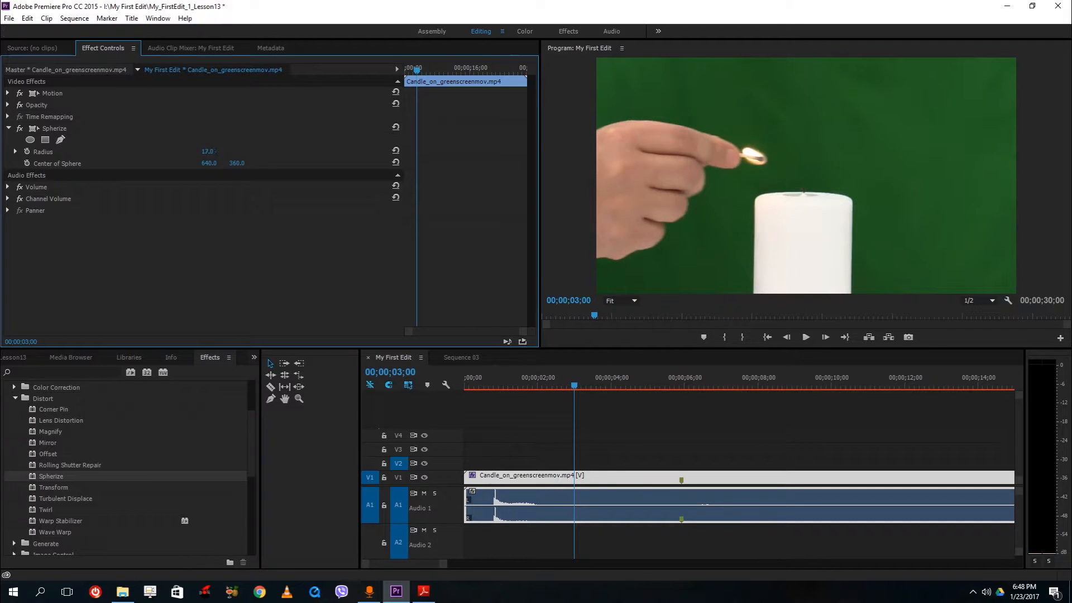
left_click_drag(575, 385, 387, 382)
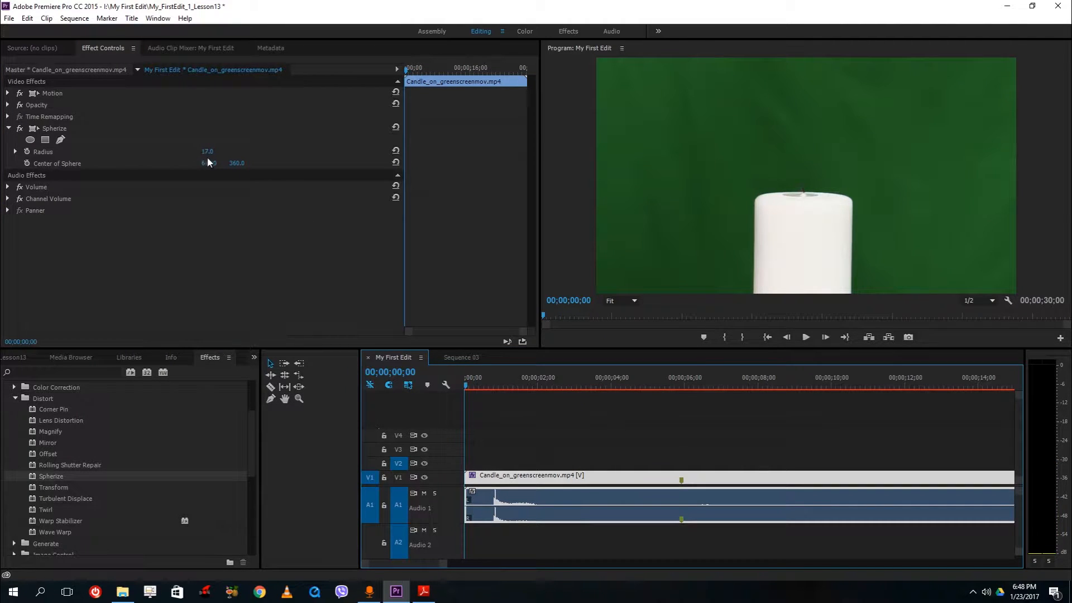
left_click(29, 153)
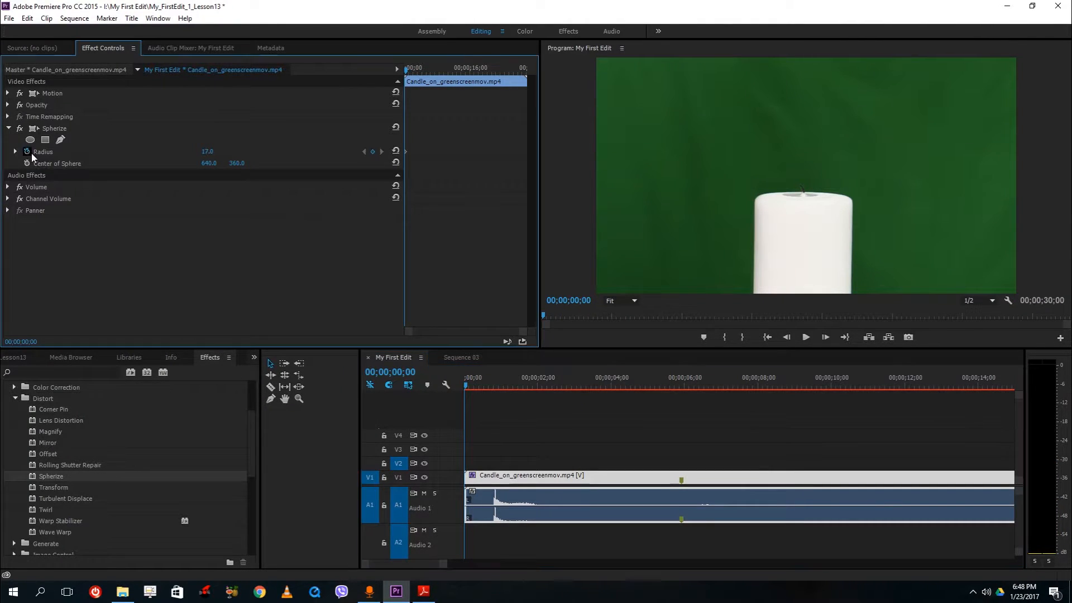
mouse_move(437, 72)
left_mouse_down()
mouse_move(419, 72)
mouse_move(430, 73)
left_mouse_up()
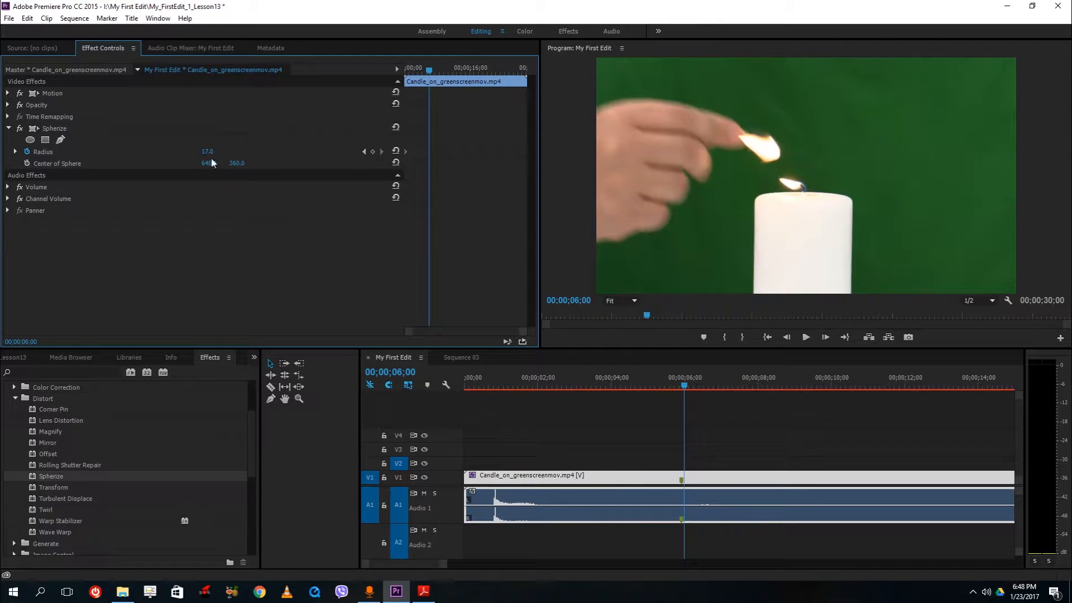
left_click_drag(207, 152, 1061, 152)
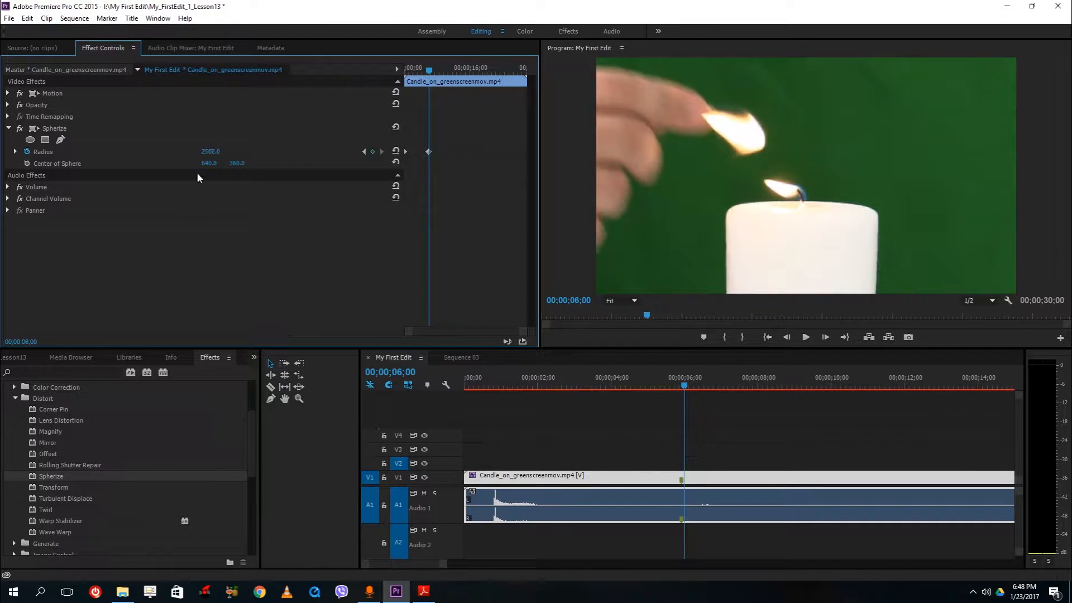
Step: Play the Spherize animation from the start of the sequence, dismiss the audio alert and stop at about 00;00;04;02
left_click(521, 371)
key("Home")
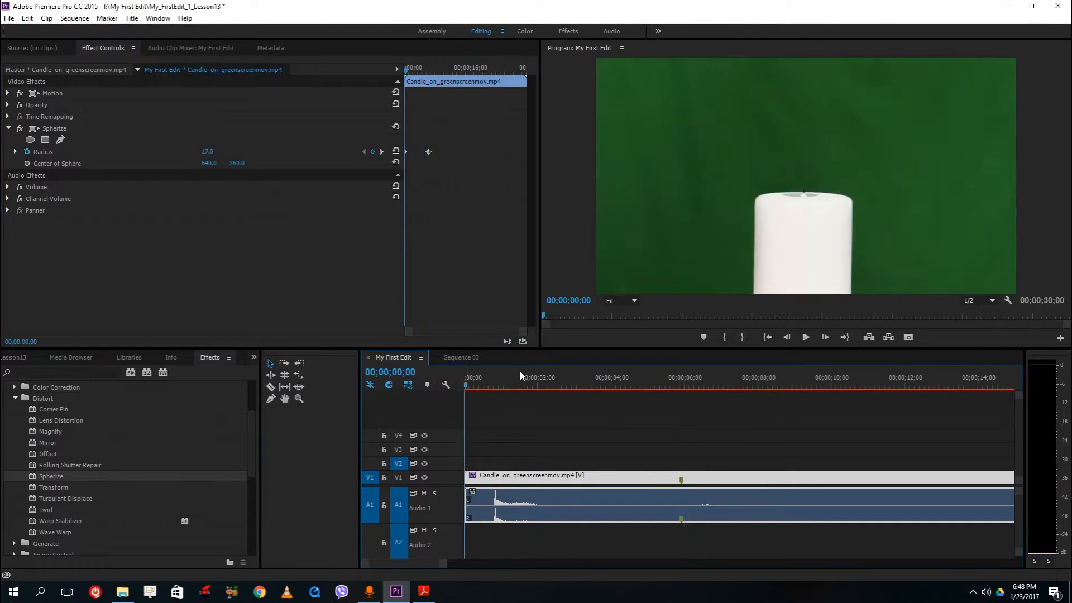
key("space")
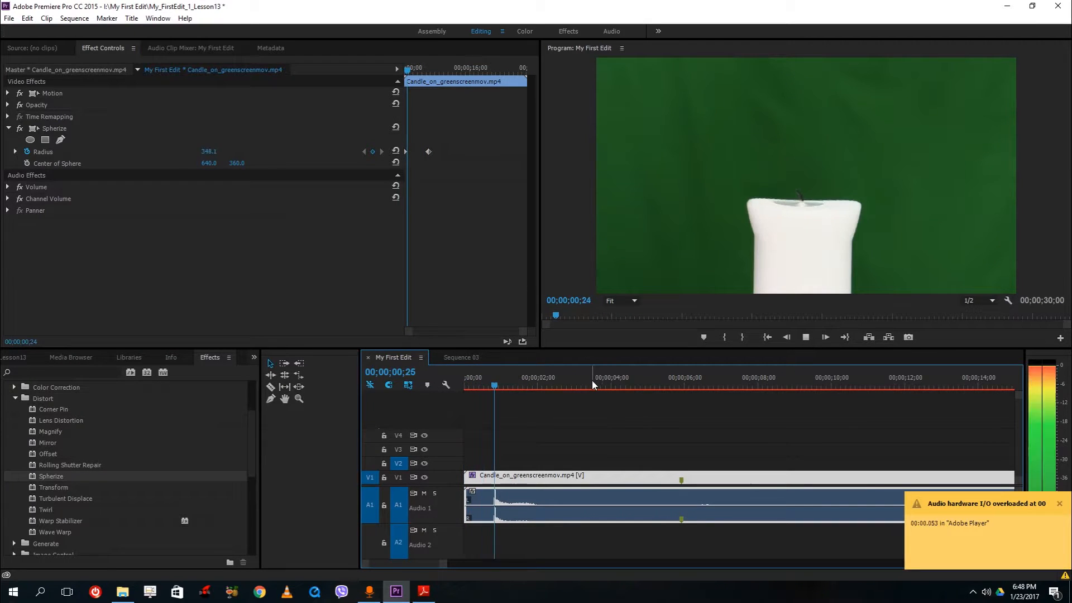
left_click(1054, 506)
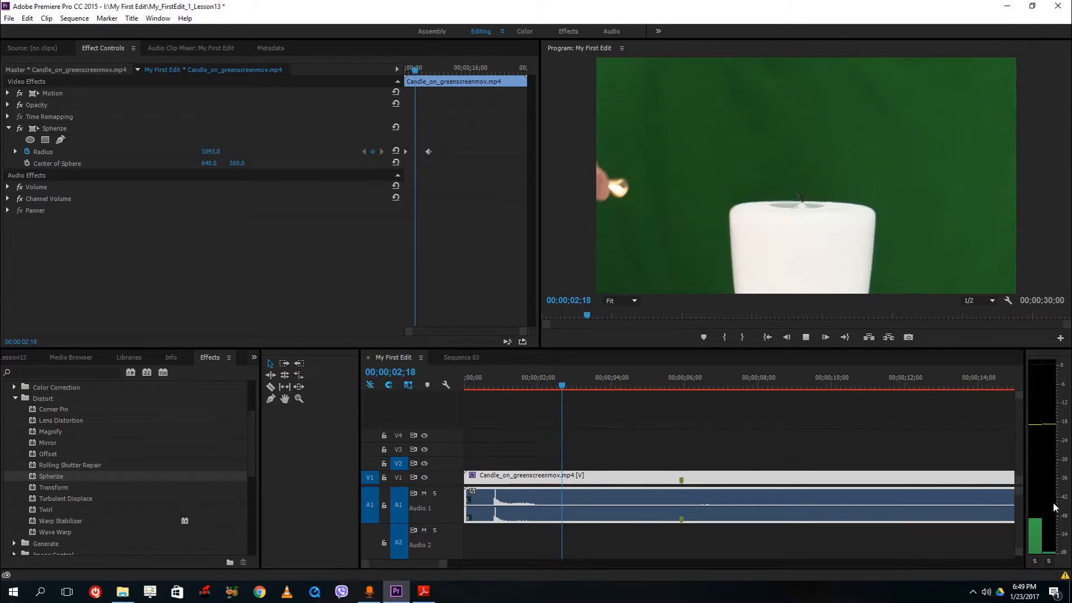
key("space")
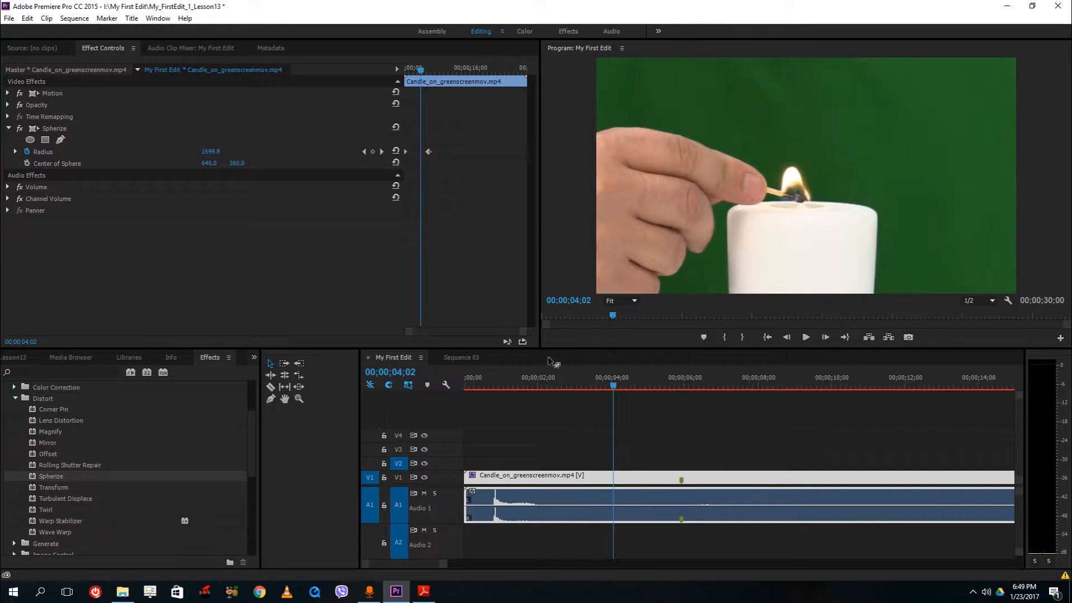
Step: Add an elliptical mask to Spherize and place it over the fingertips, the flame and the upper edge of the candle
left_click(8, 93)
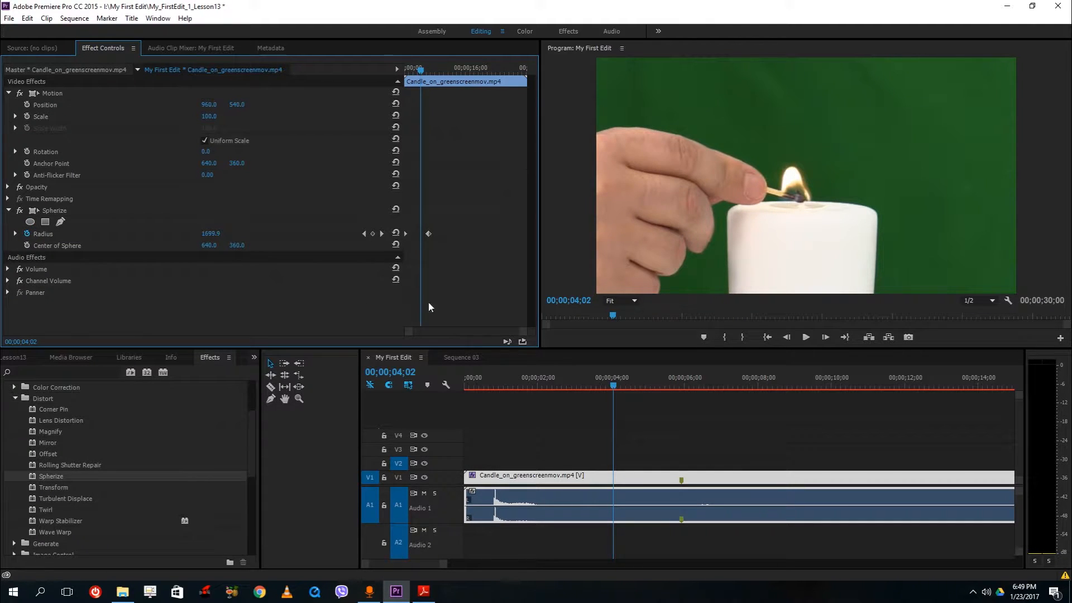
left_click(31, 222)
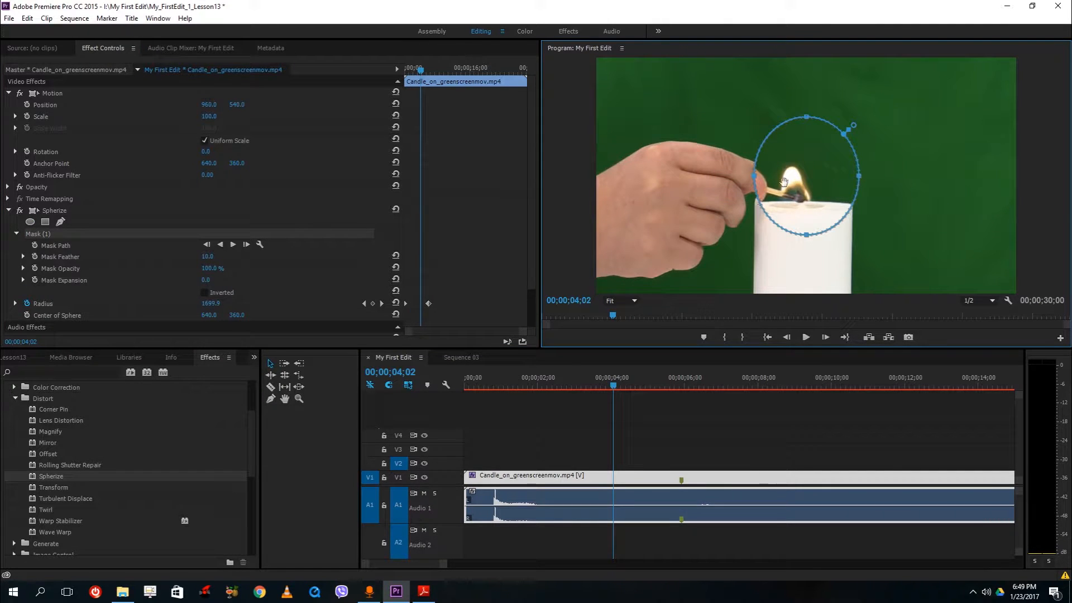
left_click_drag(820, 169, 761, 205)
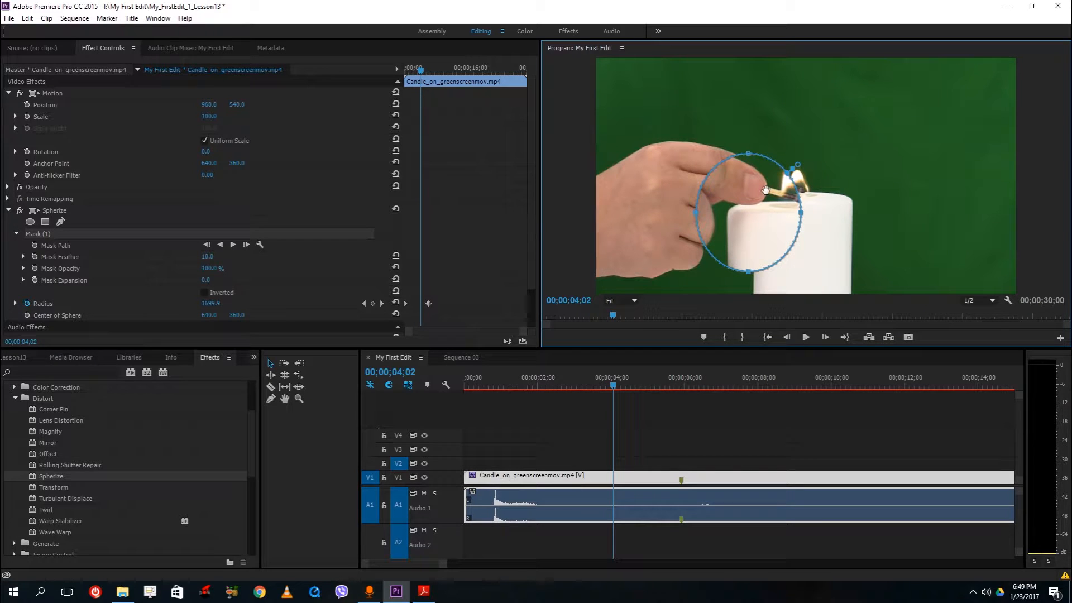
left_click_drag(784, 181, 788, 175)
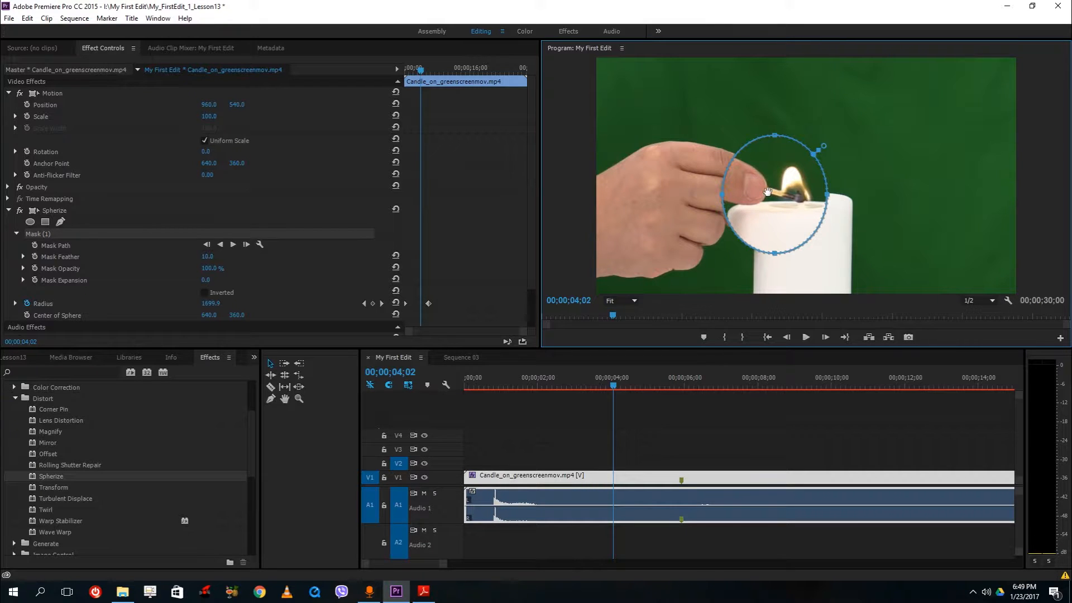
Step: Keyframe the Spherize mask's feather at 00;00;04;02 and raise it to about 231.0 at 00;00;05;26, then scrub through the change
left_click(35, 257)
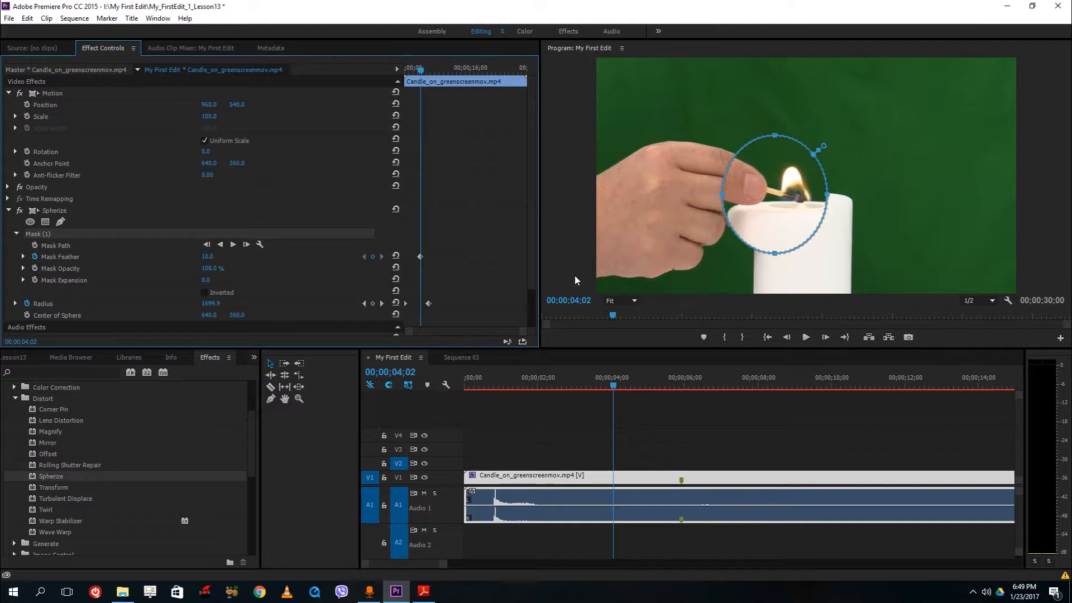
left_click(429, 72)
left_click_drag(207, 256, 256, 256)
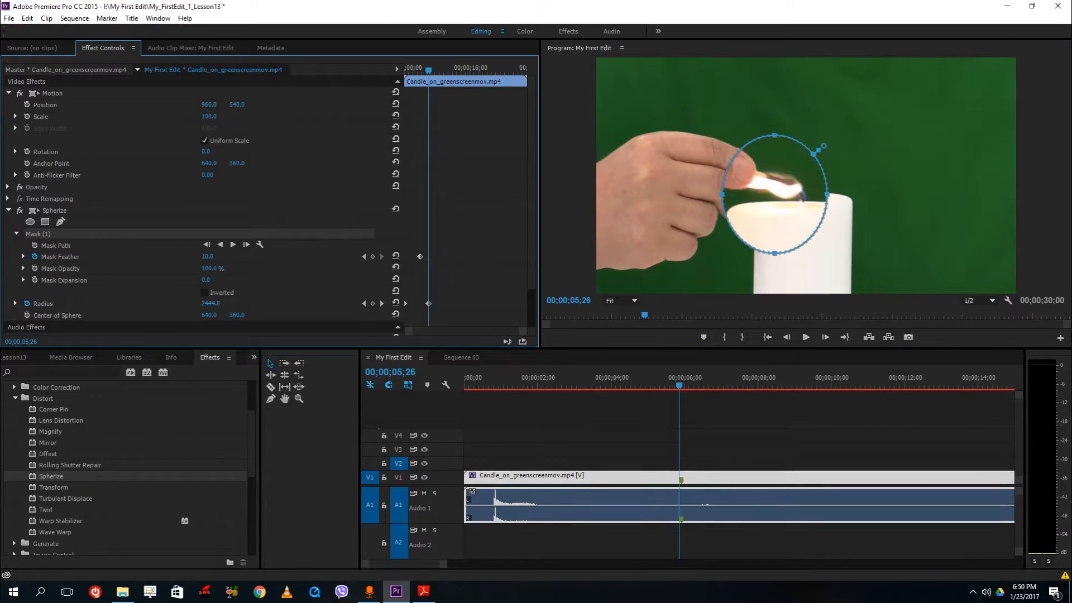
left_click_drag(824, 146, 843, 129)
left_click_drag(676, 385, 613, 376)
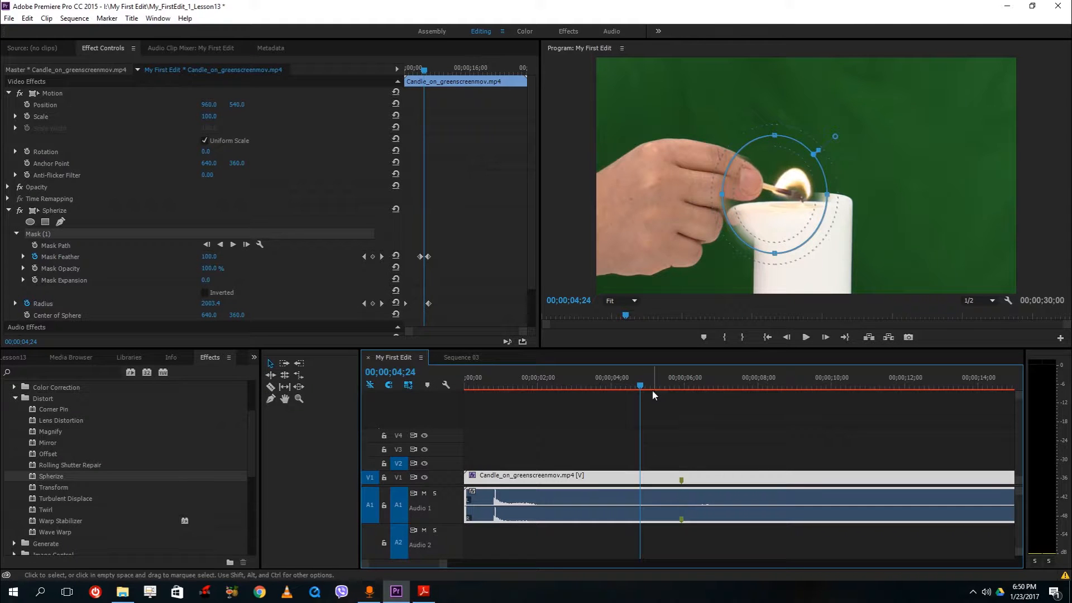
left_click_drag(640, 382, 690, 386)
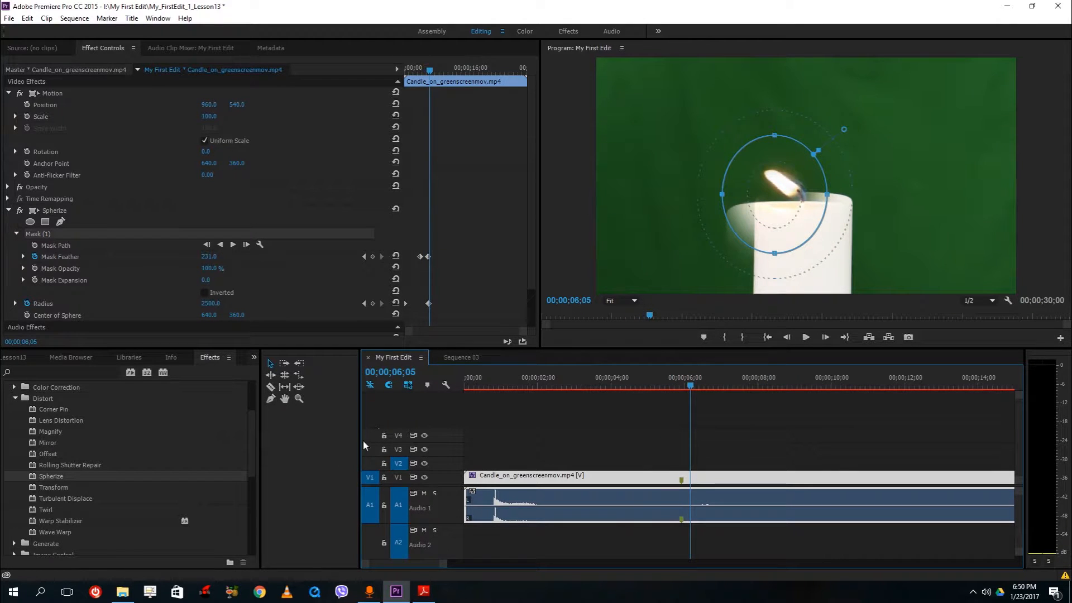
Step: Split the candle clip with the Razor tool just after 00;00;06;05 and at about 00;00;03;00
left_click(270, 387)
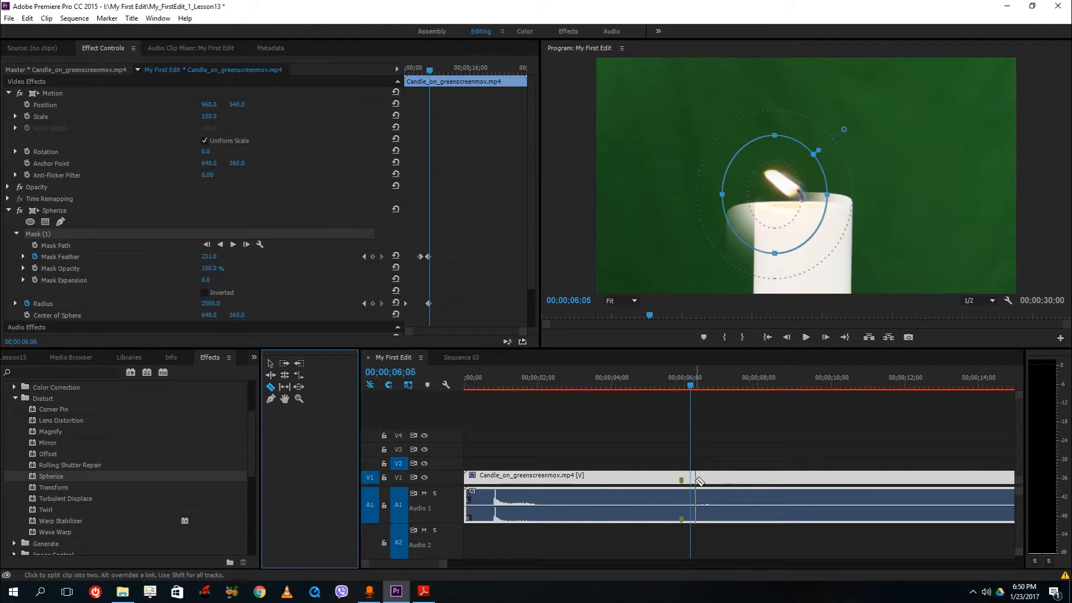
left_click(697, 479)
left_click(575, 479)
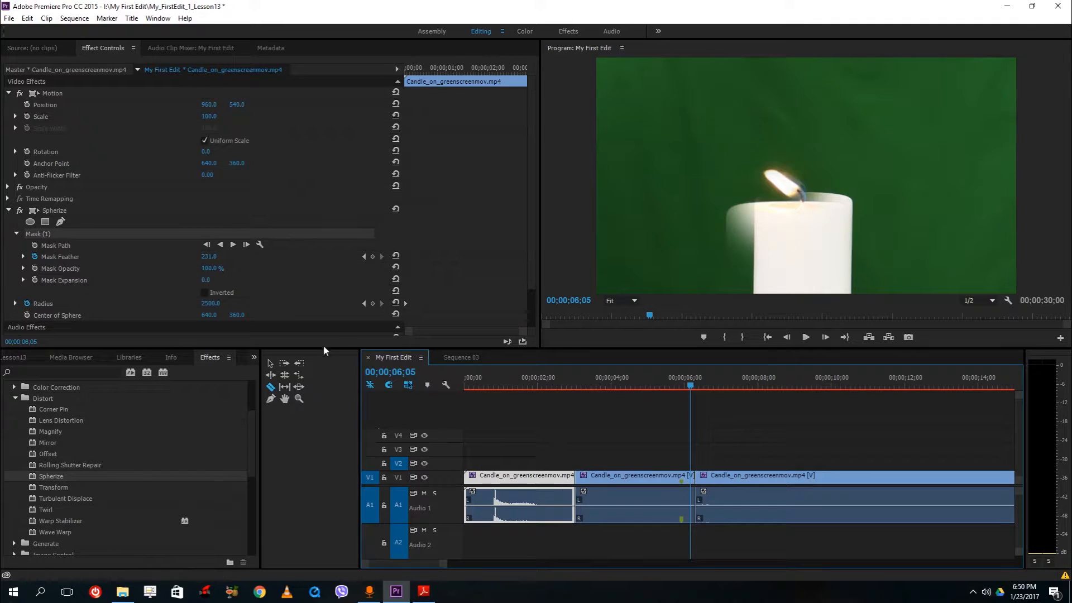
Step: Delete the first and last pieces of the candle clip and move the middle piece to V2 near the sequence start
left_click(270, 363)
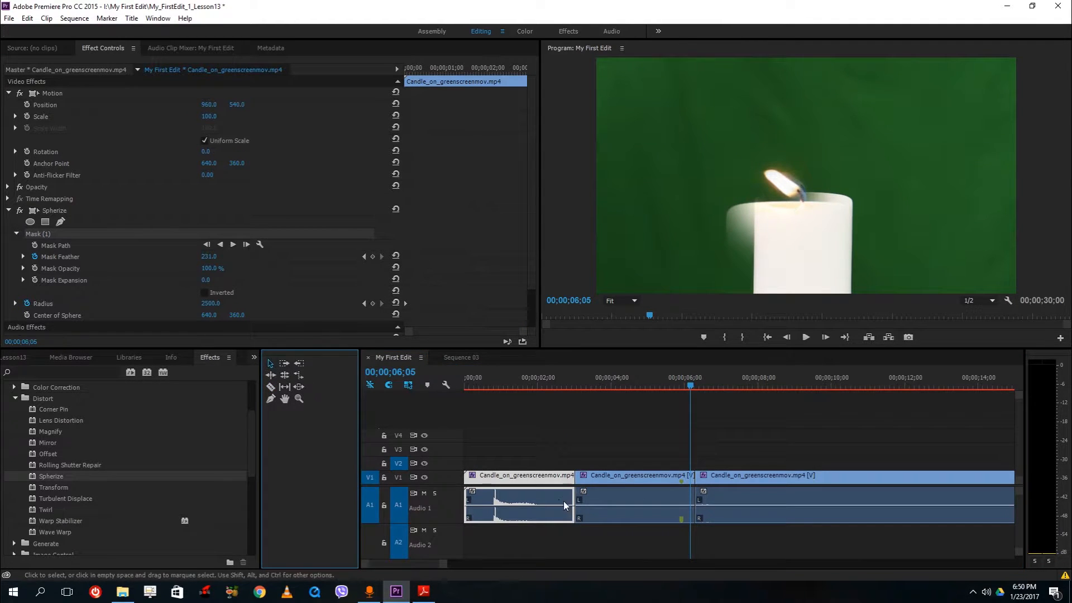
key("Delete")
left_click(810, 502)
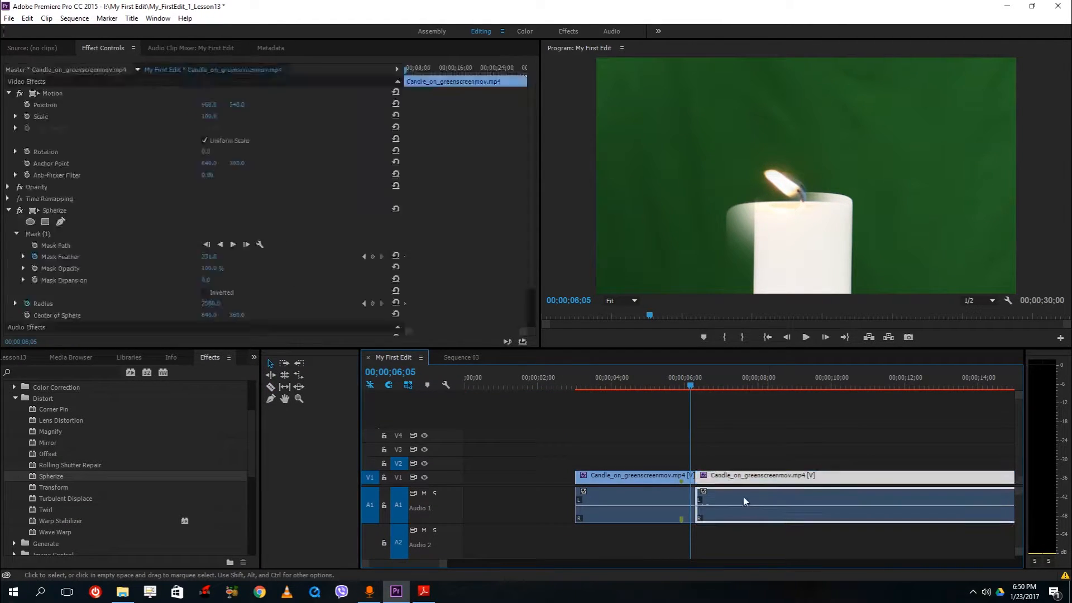
key("Delete")
left_click_drag(630, 502, 469, 452)
Step: Preview the shortened clip, then render the sequence's effects and play the result up to about 00;00;02;03
left_click(528, 387)
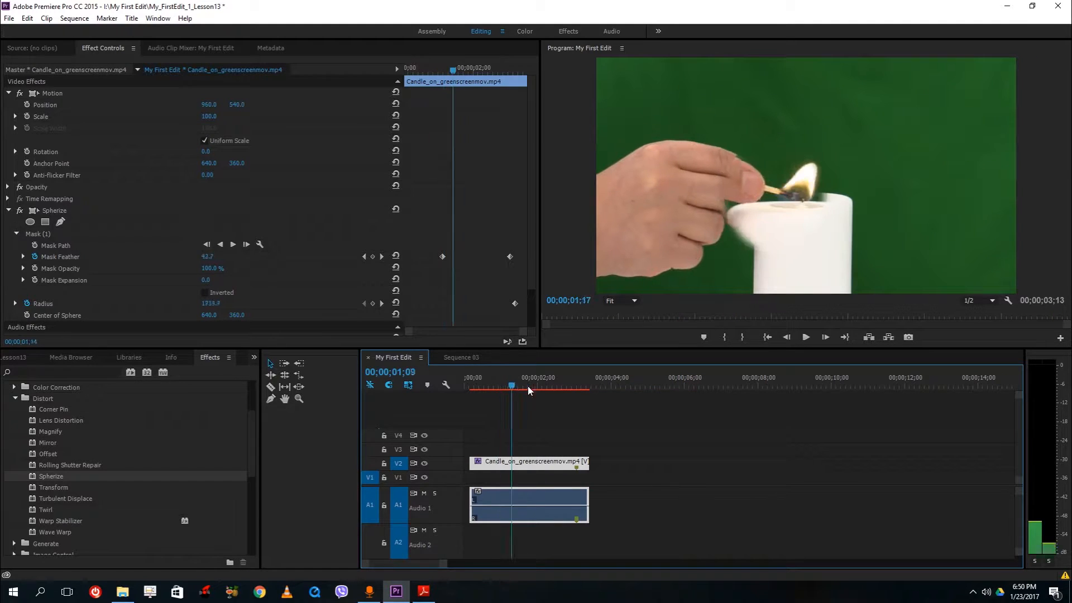
key("space")
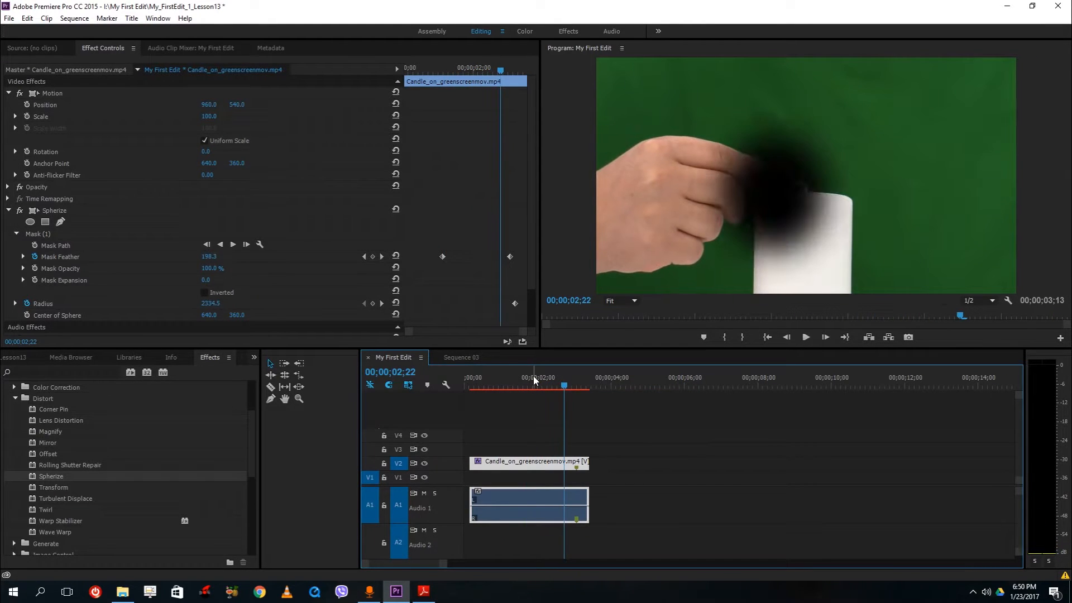
key("Return")
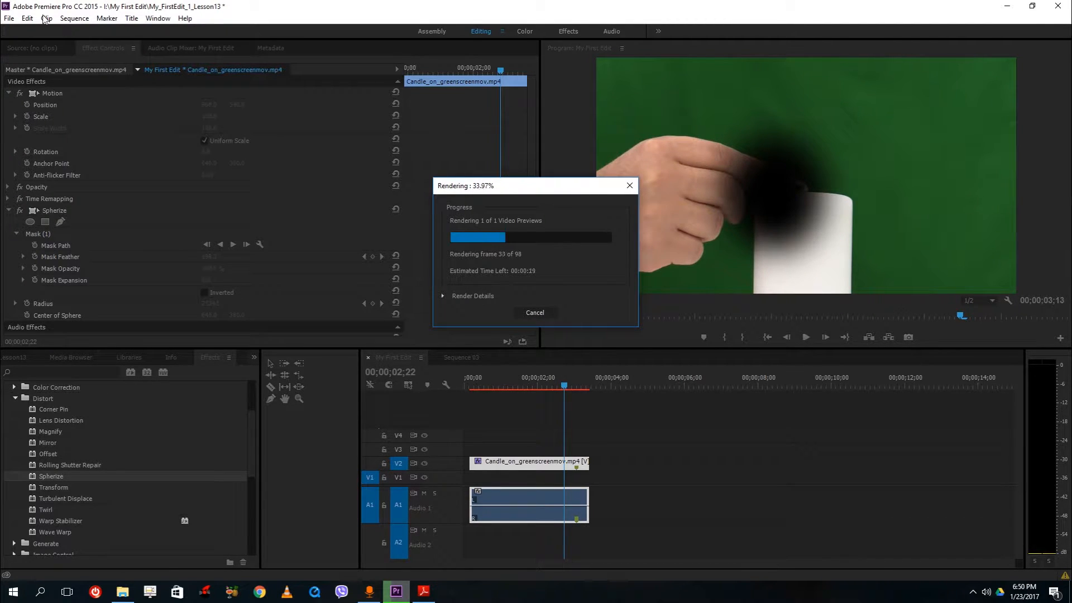
left_click_drag(561, 188, 464, 204)
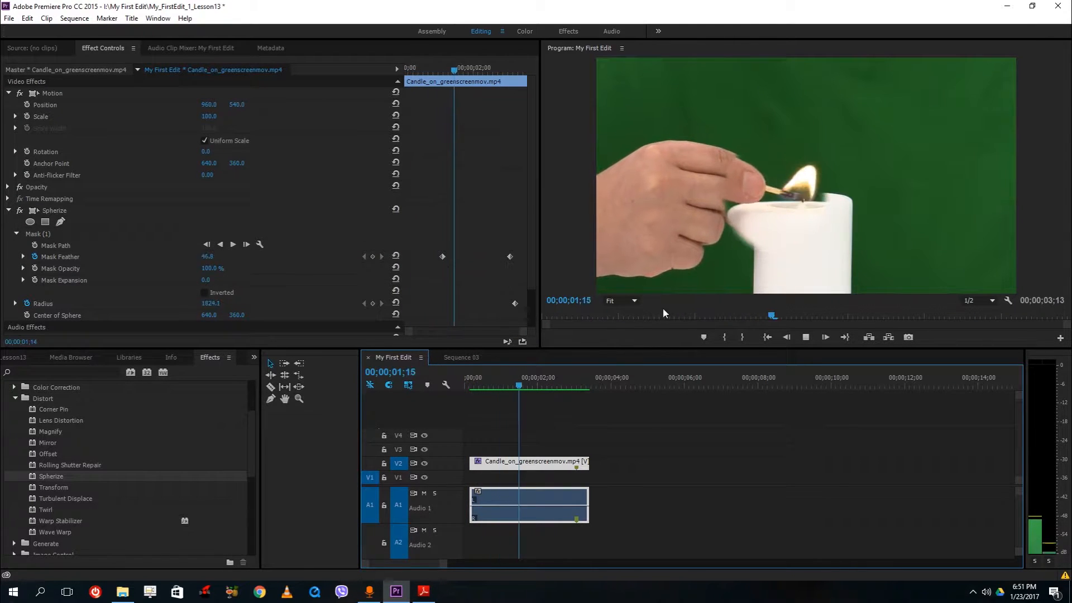
key("space")
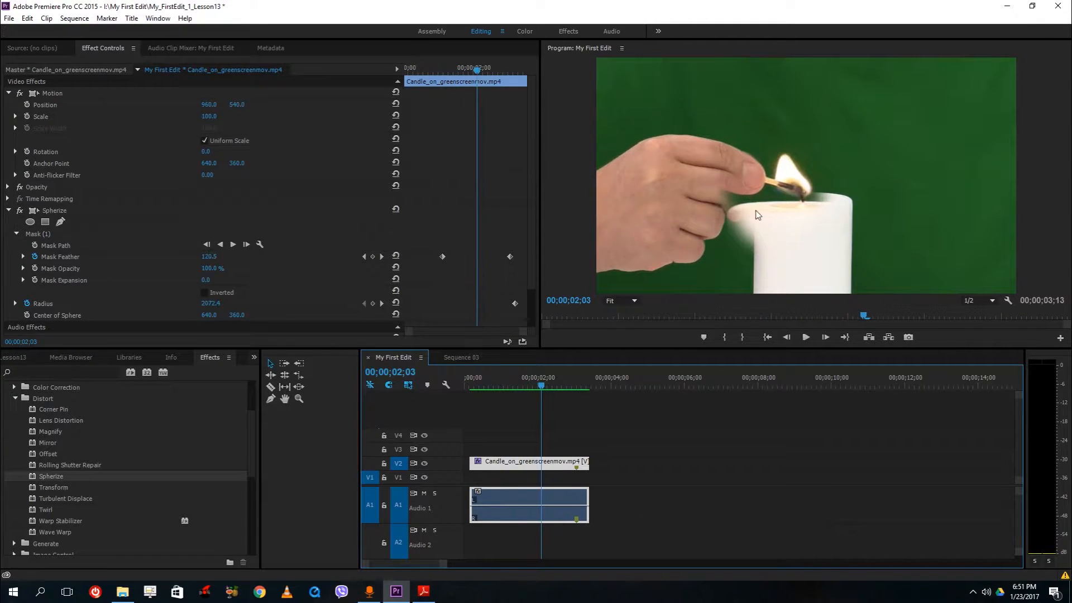
Step: Replay the rendered Spherize section from about 00;00;01;15 and stop at about 00;00;02;17
left_click(521, 391)
key("space")
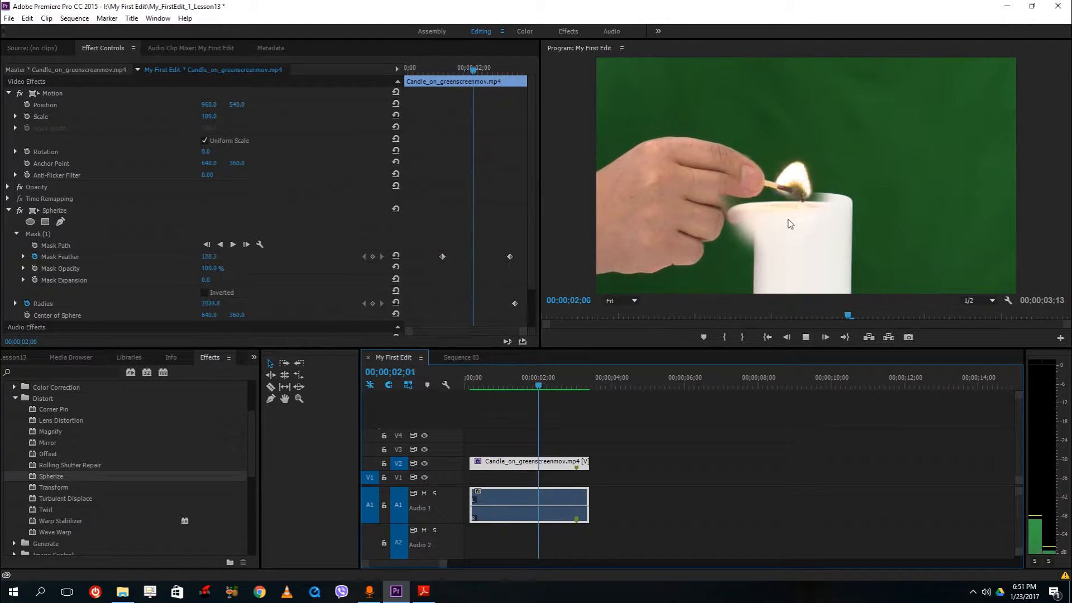
key("space")
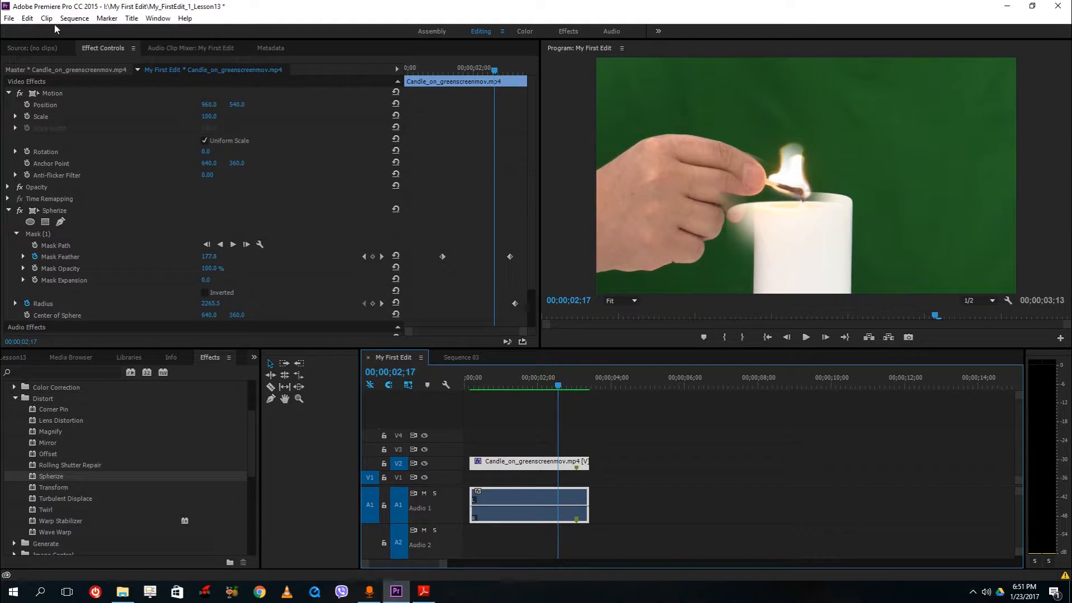
Step: Open the preferences and review the Audio Hardware and Memory settings
left_click(74, 18)
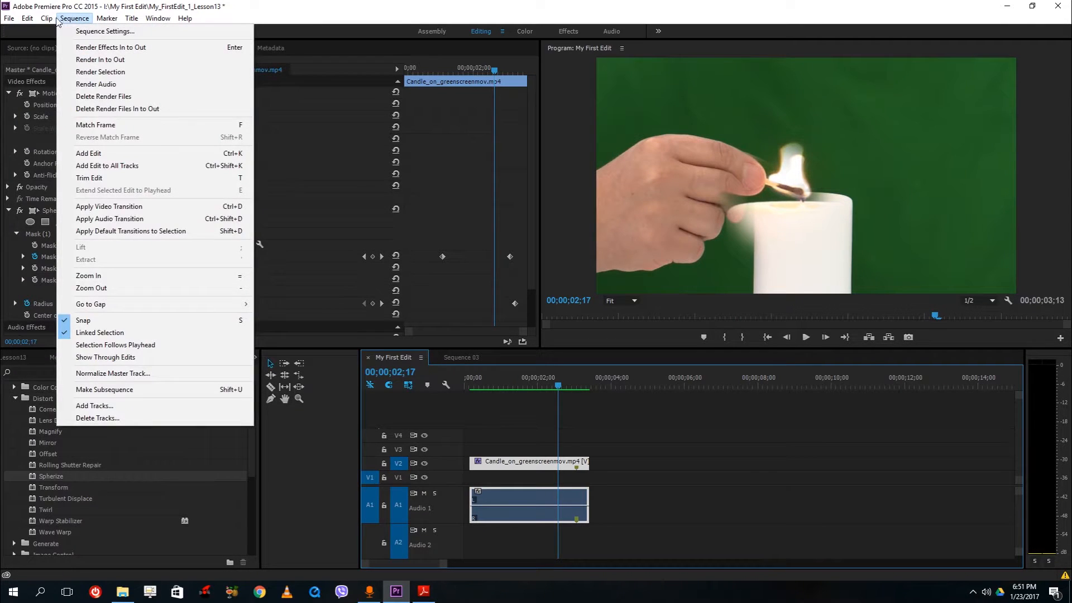
mouse_move(39, 21)
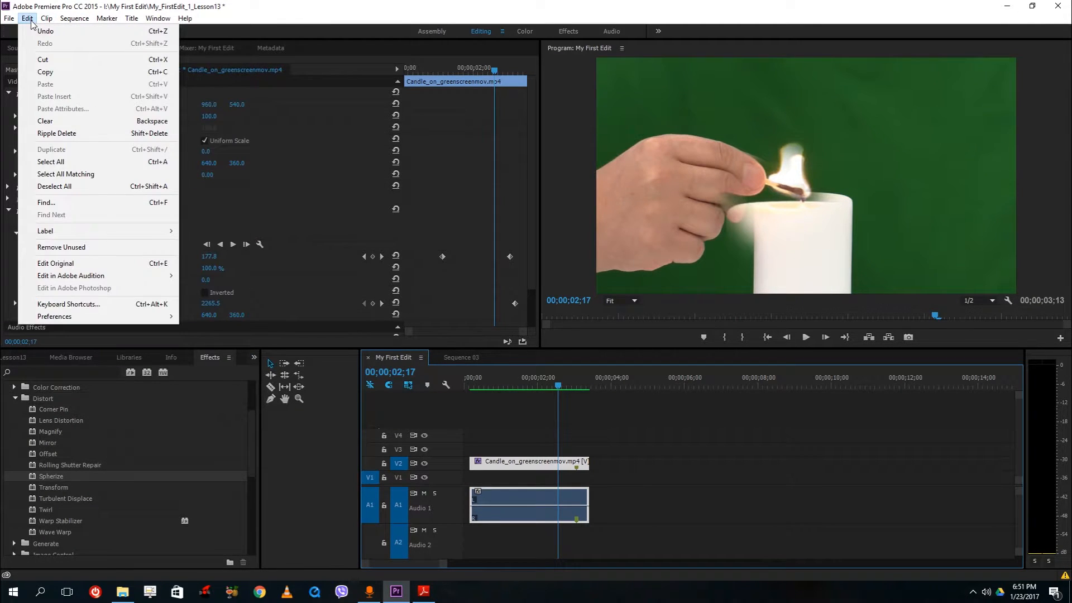
mouse_move(114, 318)
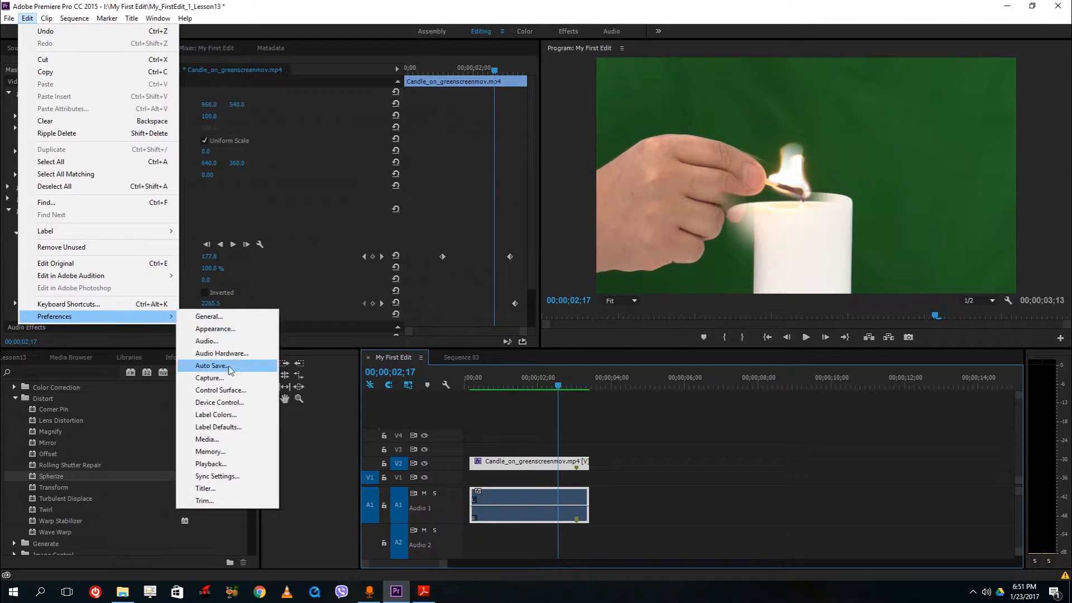
left_click(239, 323)
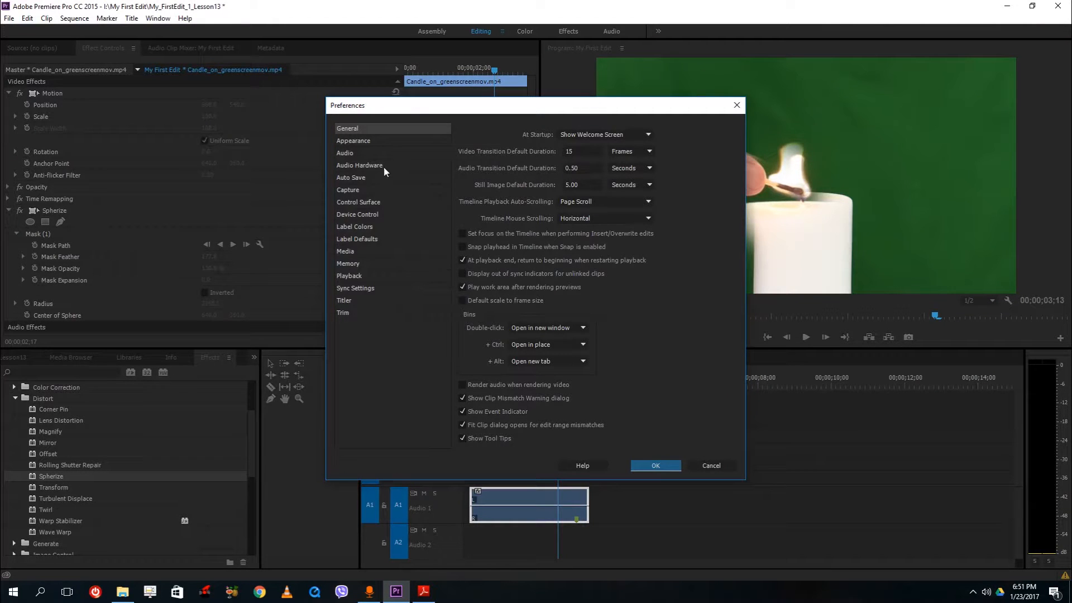
left_click(369, 144)
left_click(377, 163)
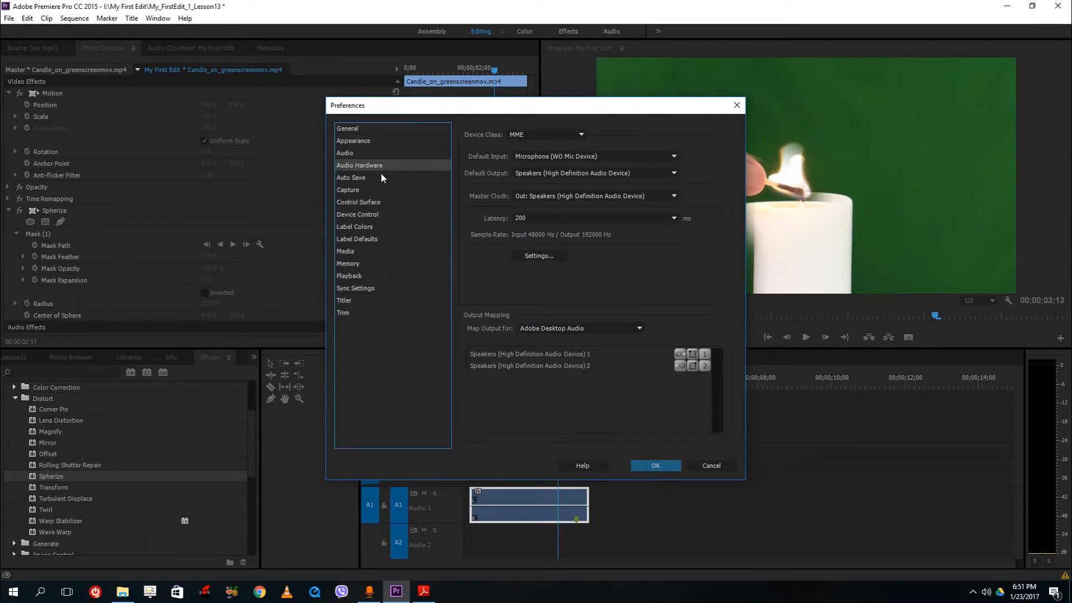
left_click(372, 264)
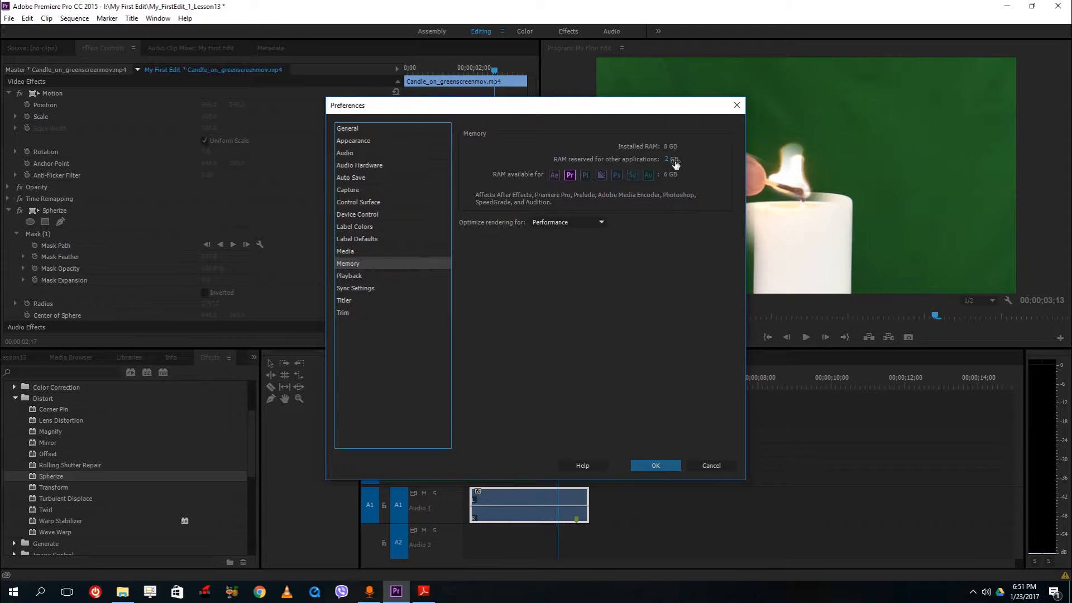
Step: Clean the media cache database in the Media preferences and accept the settings
left_click(354, 253)
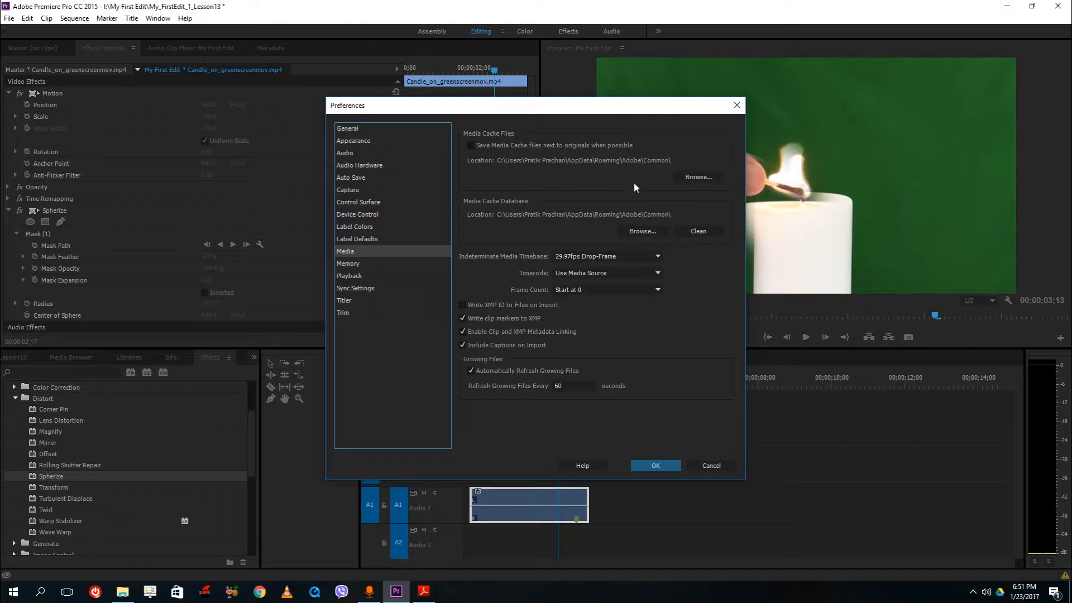
left_click(714, 230)
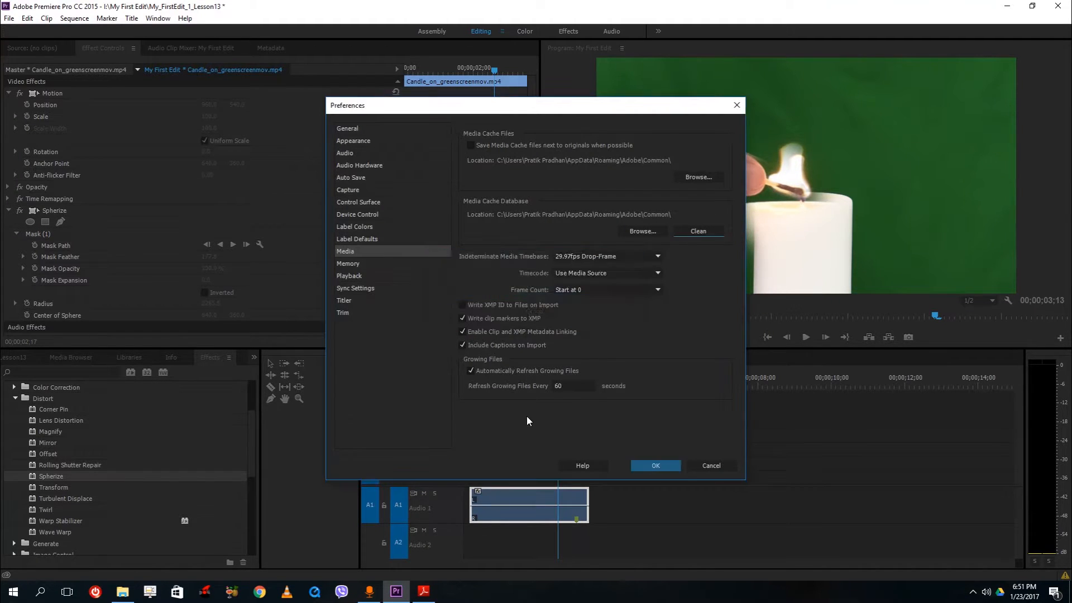
left_click(656, 465)
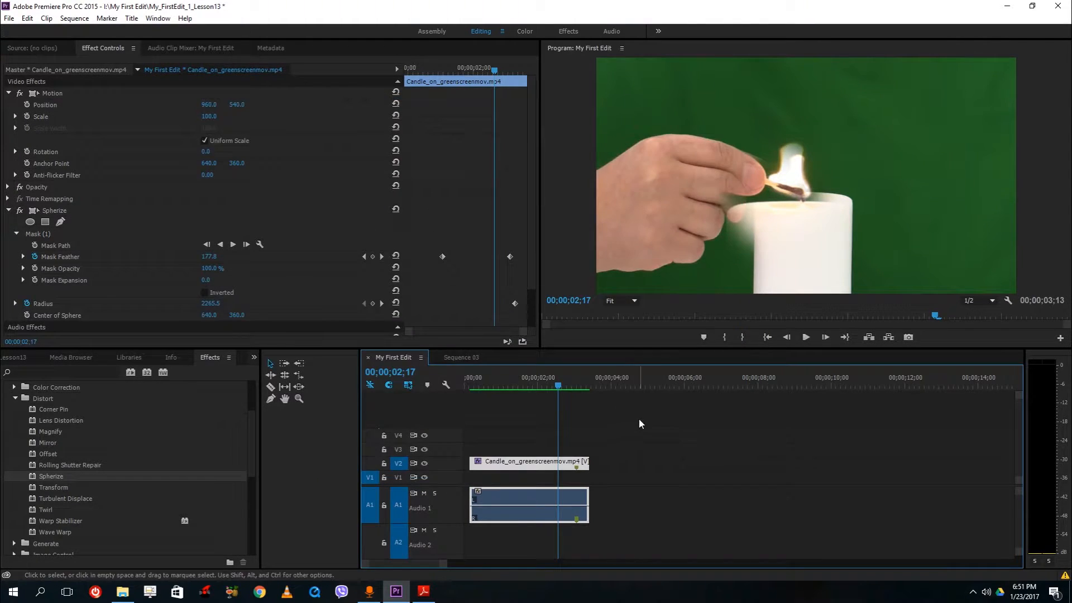
Step: Delete the candle clip and place morning_sky_time_lapse.mov at the start of V1, keeping the existing sequence settings, with the playhead at 00;00;00;00
left_click_drag(552, 385, 518, 385)
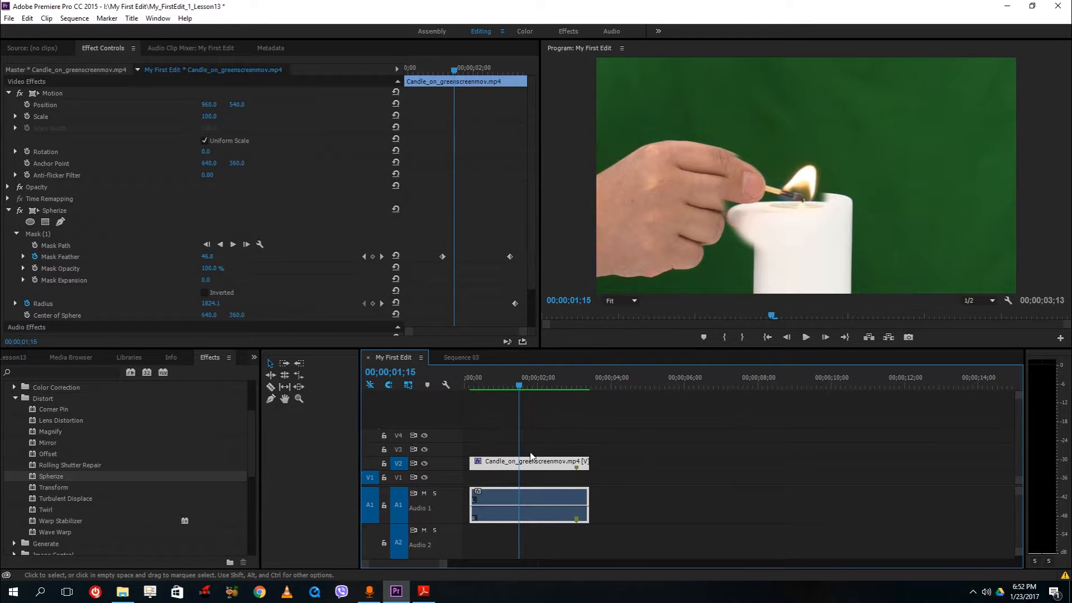
key("Delete")
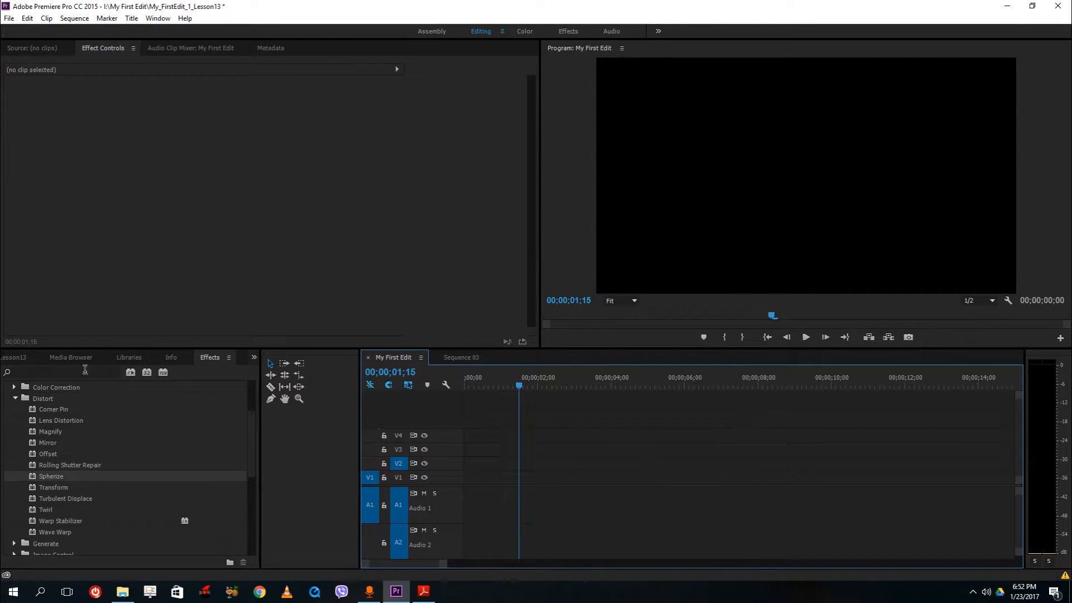
left_click(66, 357)
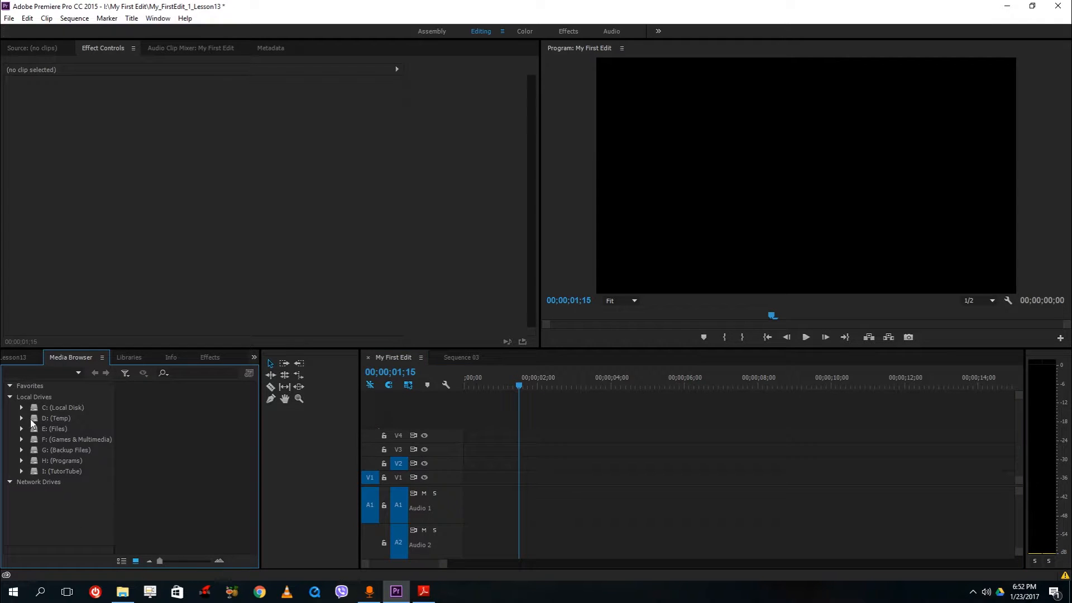
left_click(17, 357)
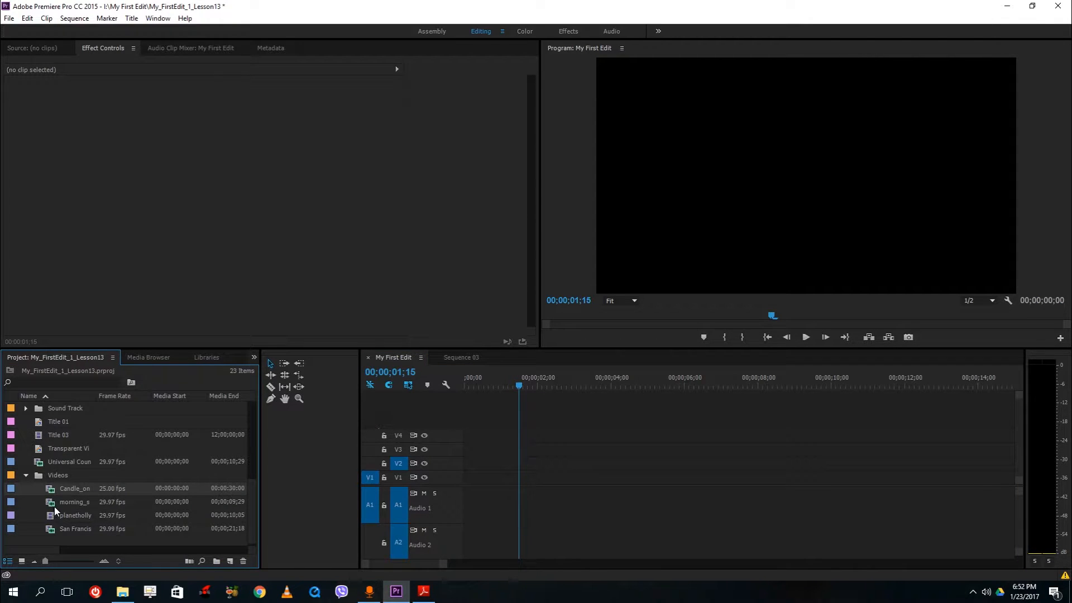
left_click_drag(70, 501, 469, 503)
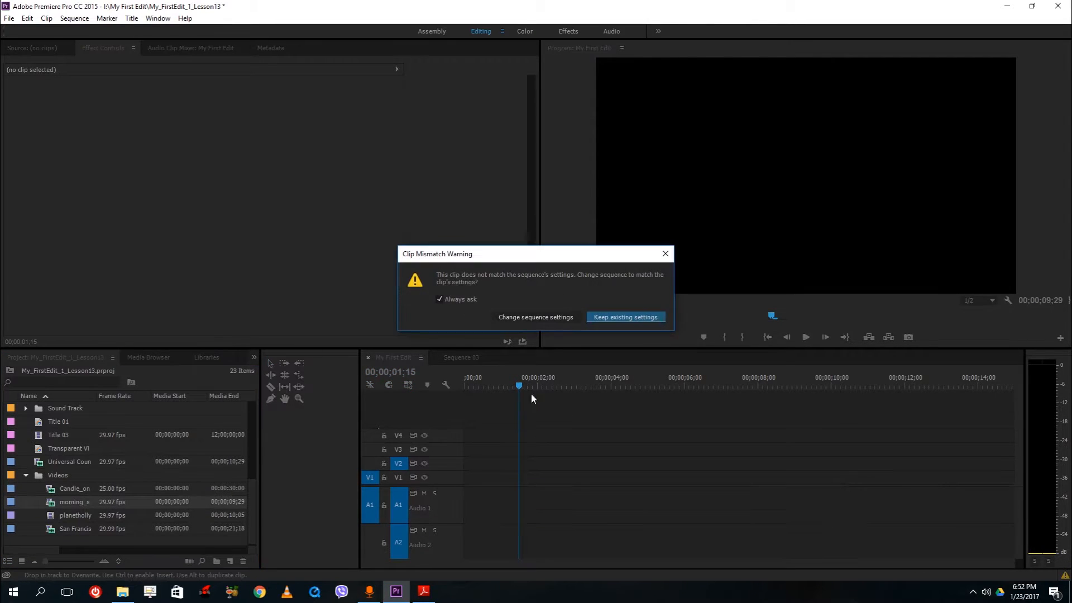
left_click(619, 317)
left_click_drag(519, 384, 441, 384)
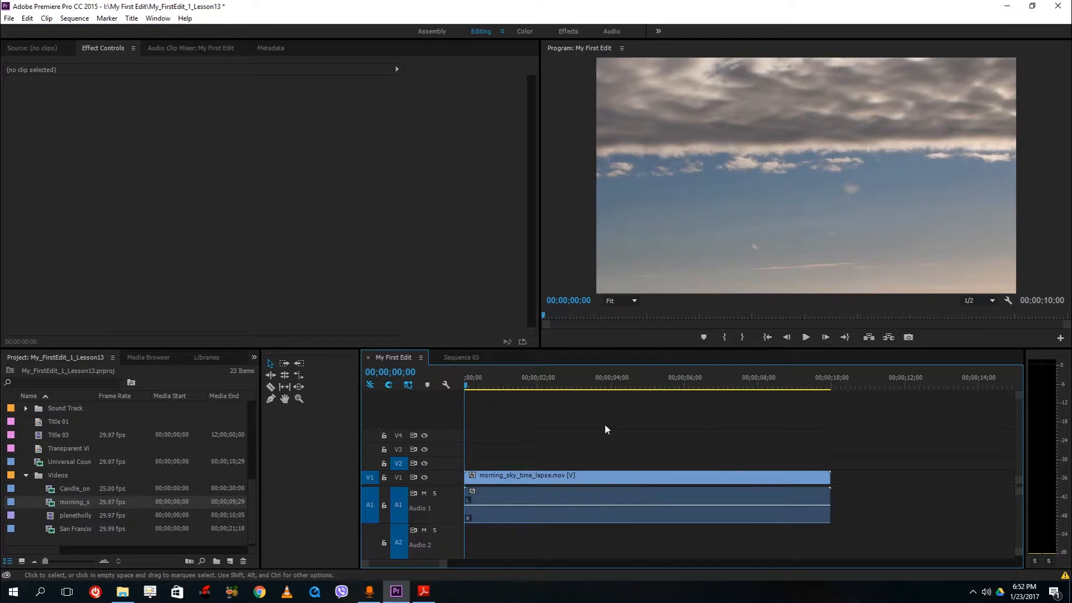
Step: Find Twirl among the Distort video effects and apply it to the morning sky clip on V1
left_click(151, 358)
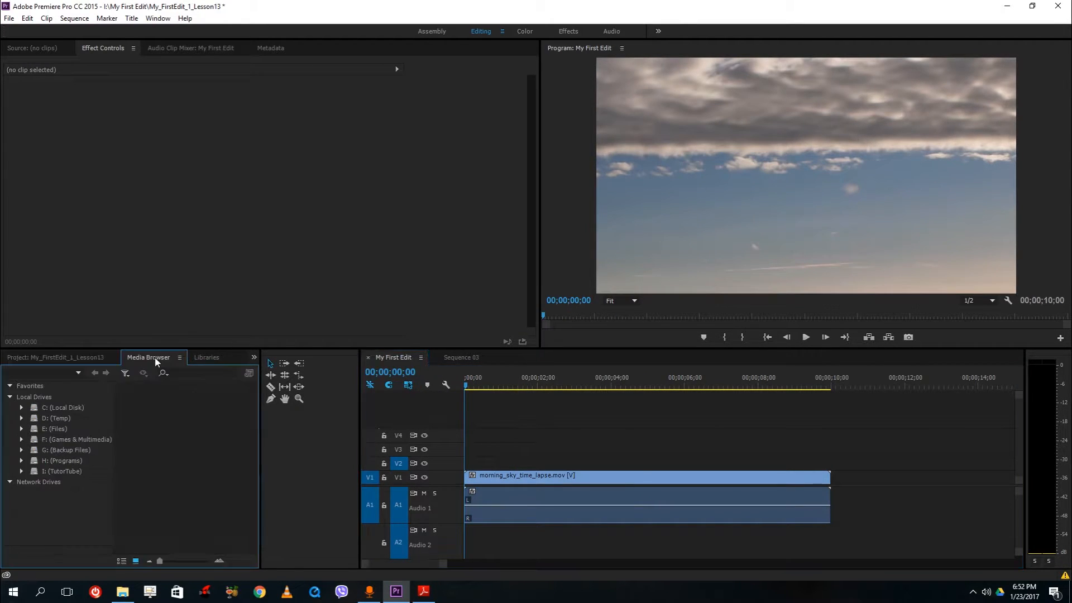
left_click(206, 358)
left_click(152, 358)
left_click(66, 358)
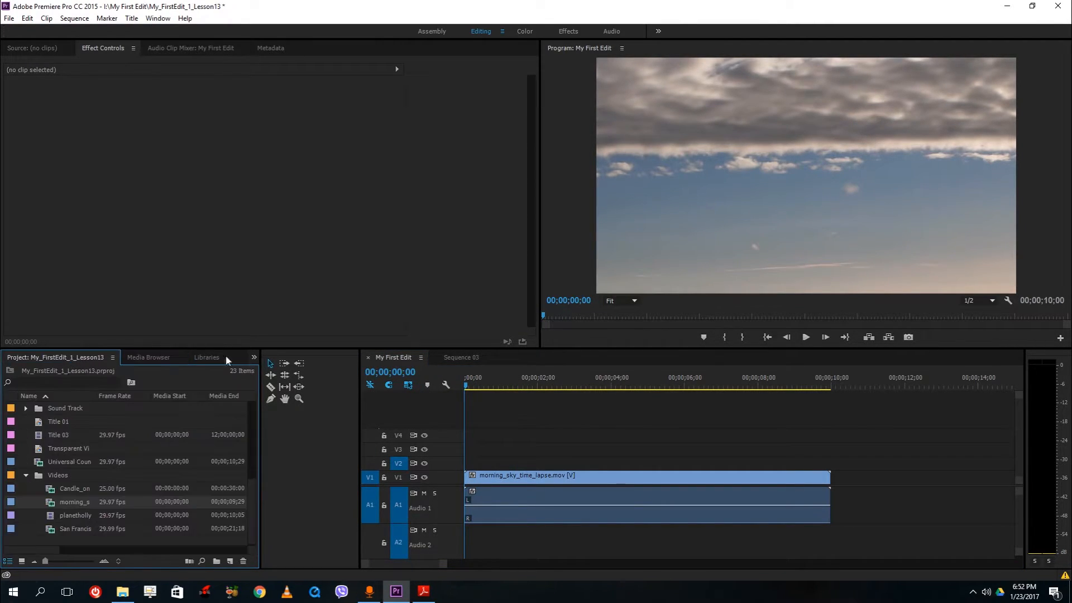
left_click(254, 358)
left_click(274, 397)
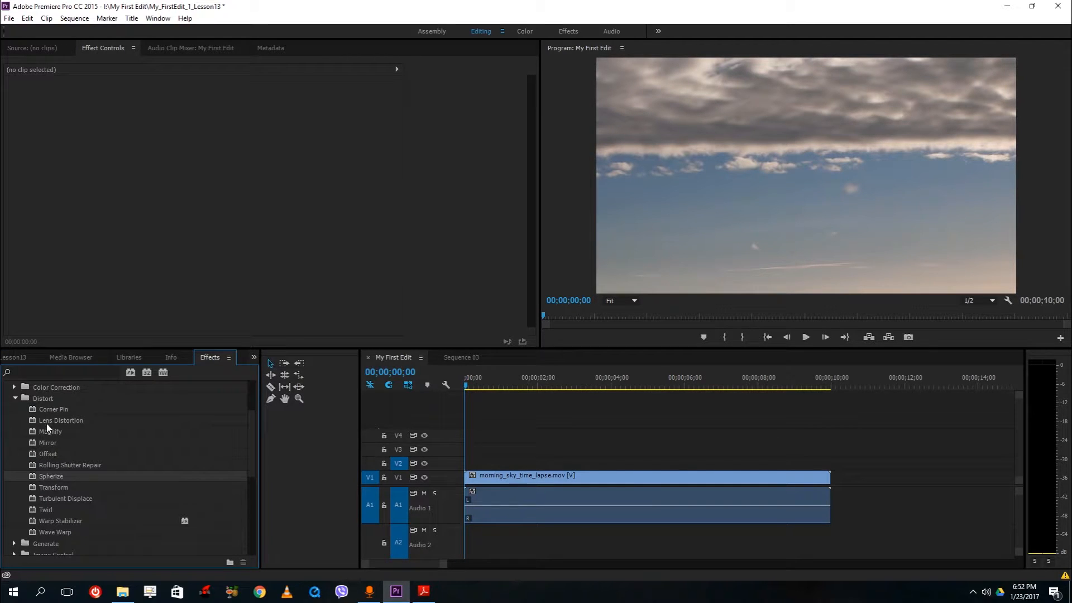
scroll(51, 450, "down", 4)
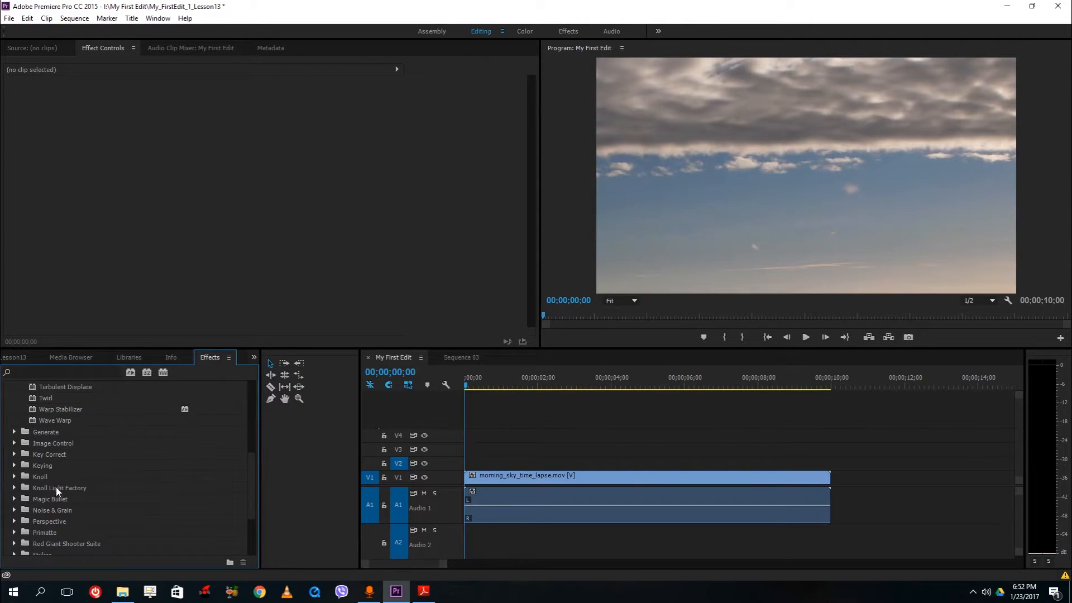
scroll(47, 469, "up", 3)
left_click(15, 421)
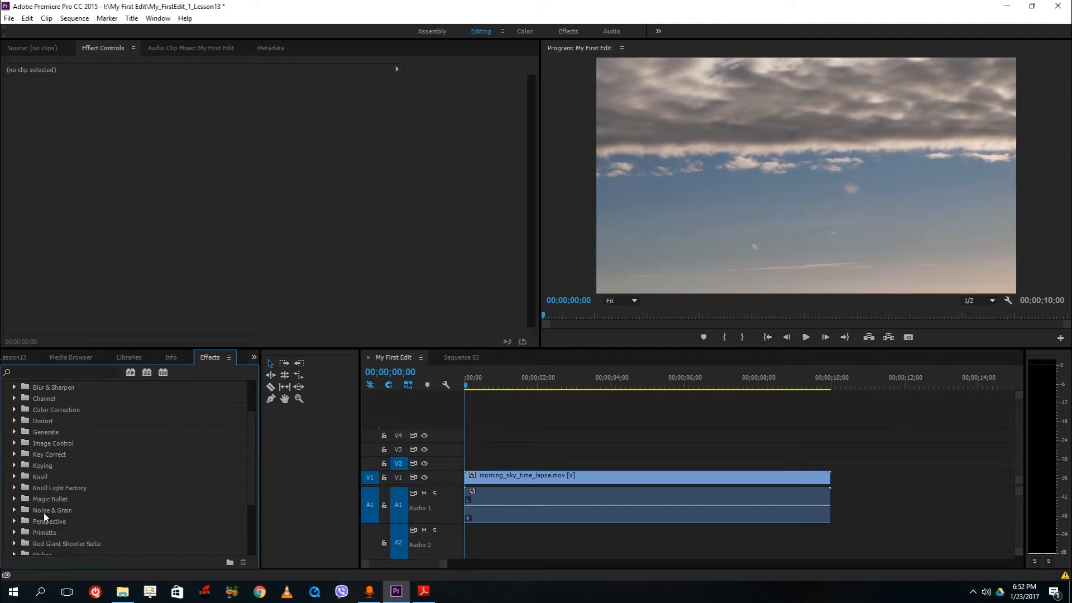
scroll(27, 539, "down", 1)
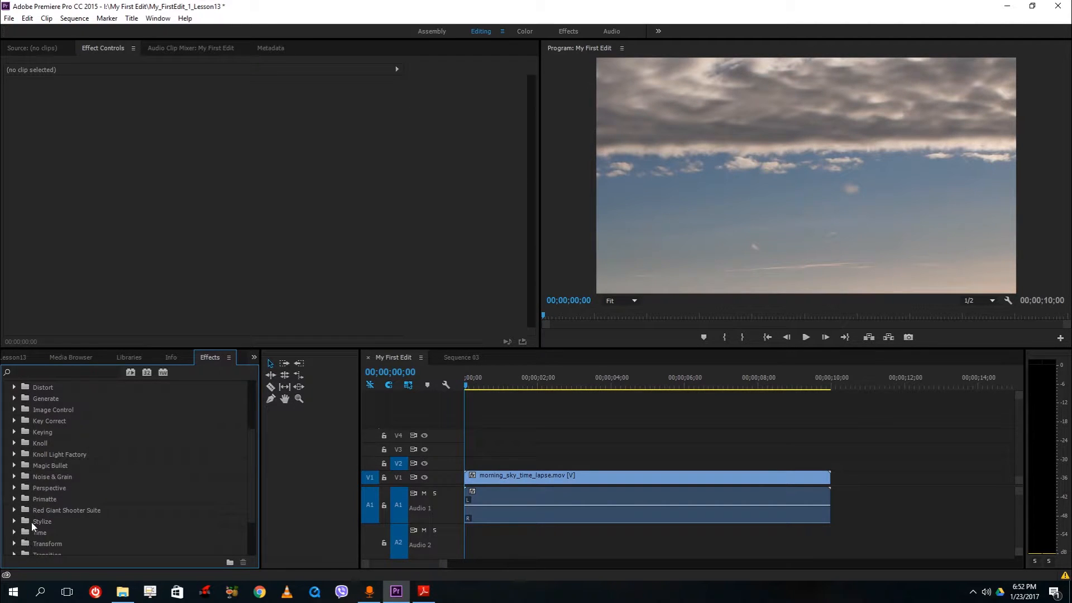
scroll(27, 476, "up", 2)
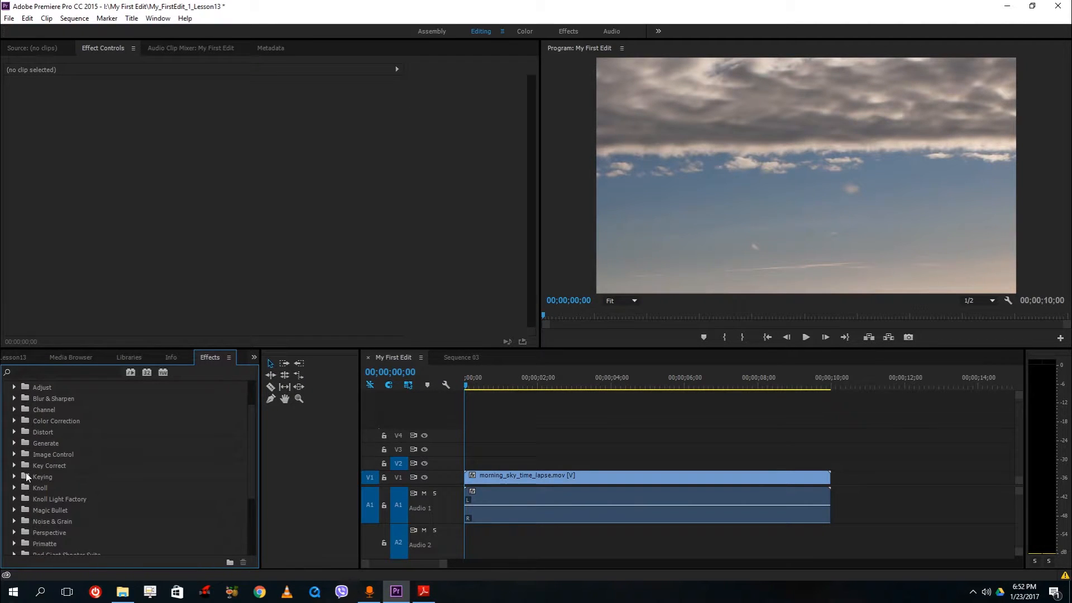
left_click(15, 432)
scroll(86, 494, "down", 1)
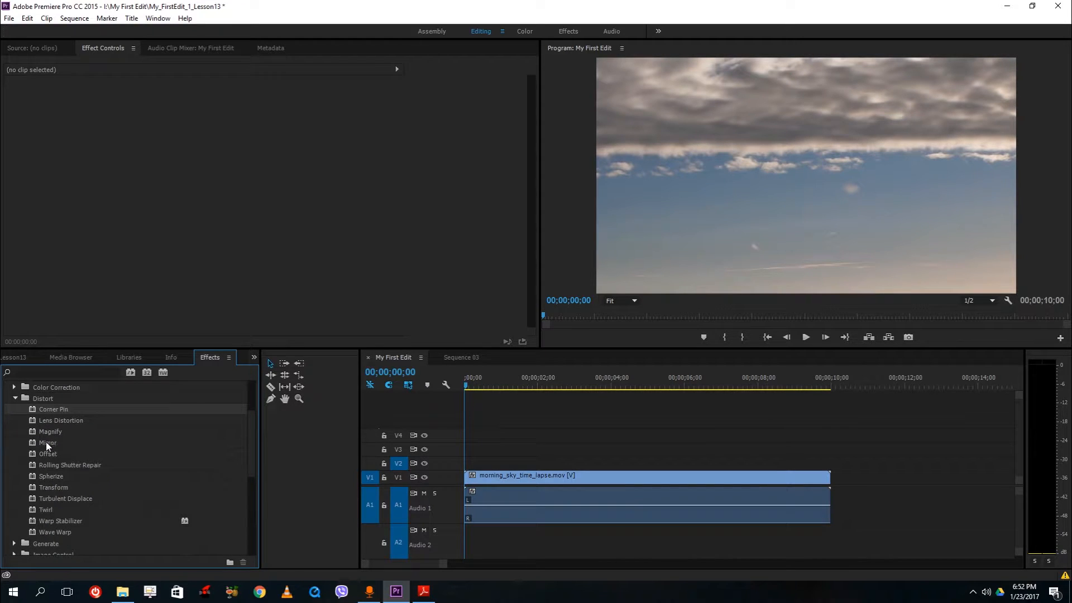
left_click_drag(52, 509, 514, 478)
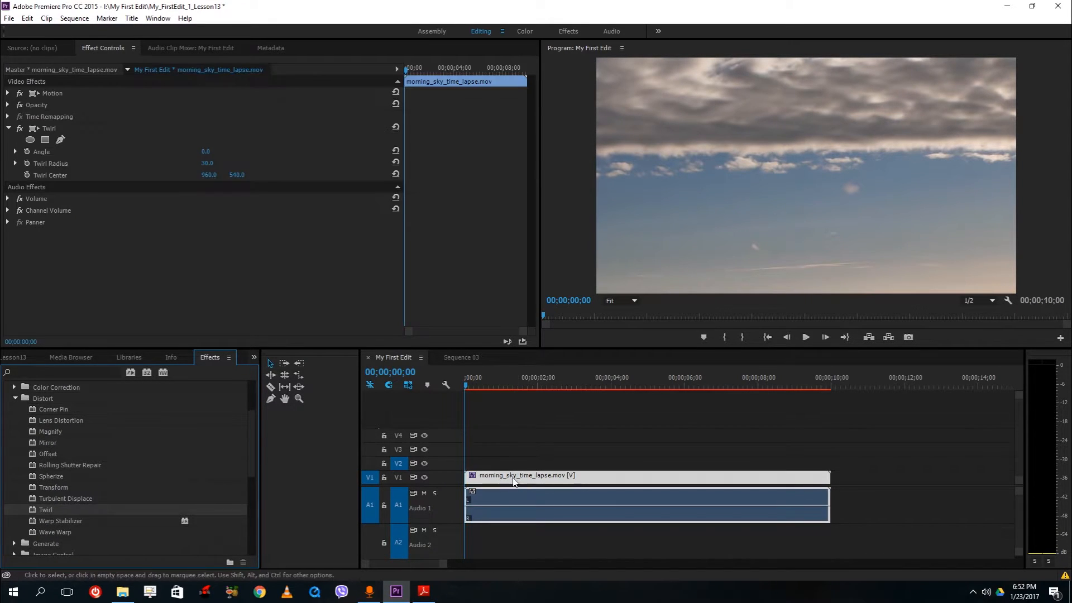
Step: Set Twirl's Angle to 287°, Radius to 100 and Center to 947, 540, and start keyframing all three at the clip start
mouse_move(210, 164)
left_mouse_down()
mouse_move(206, 172)
mouse_move(206, 151)
mouse_move(208, 174)
left_mouse_up()
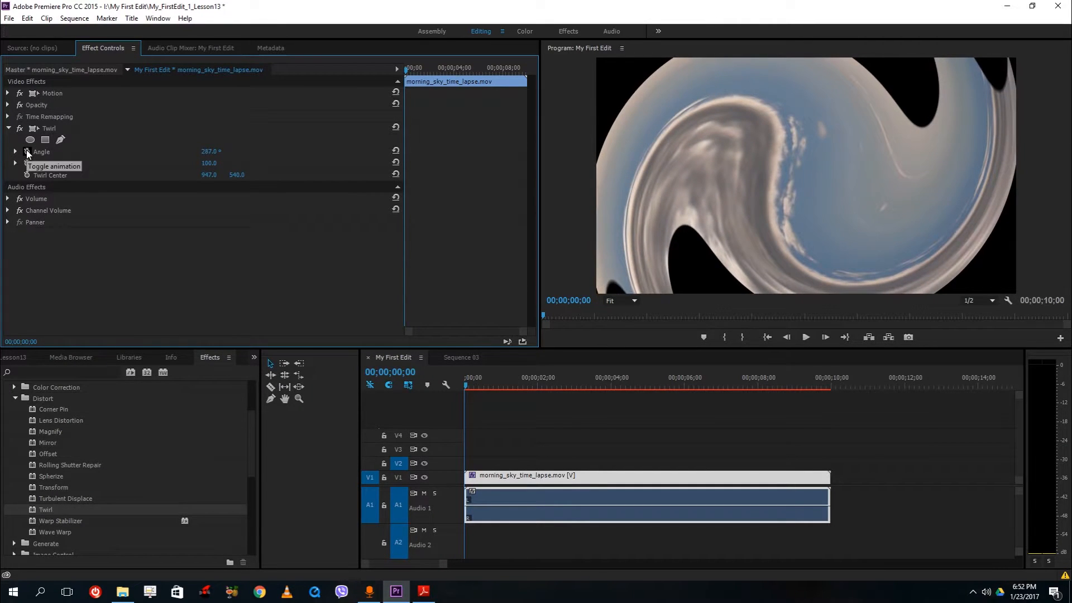
left_click(27, 151)
left_click(27, 163)
left_click(27, 175)
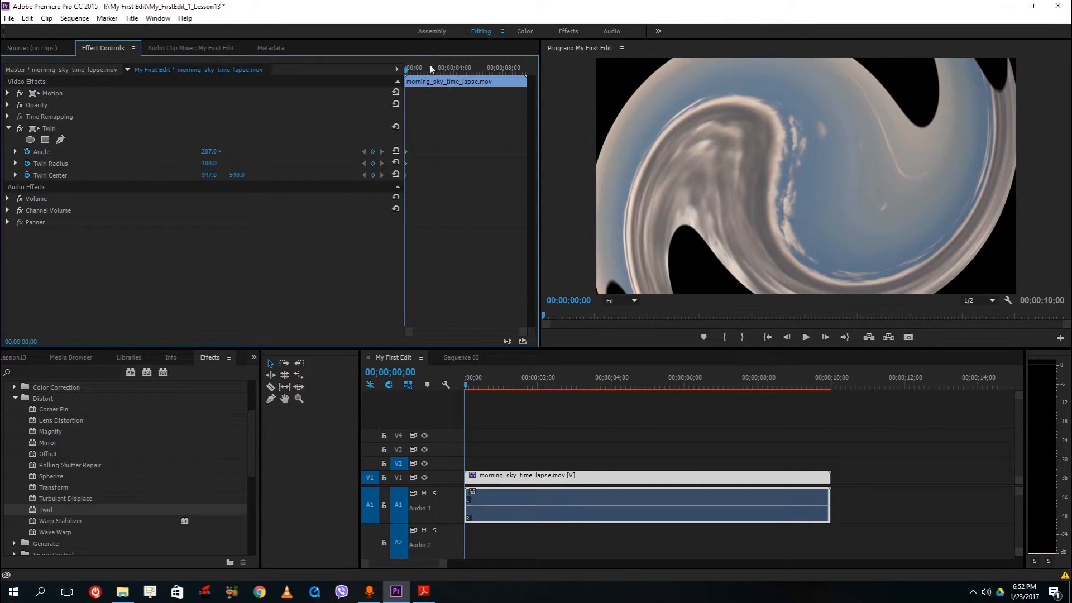
Step: At 00;00;01;27, keyframe Twirl's Angle at 0, Twirl Radius at 0 and the horizontal Twirl Center at 0
mouse_move(430, 65)
left_mouse_down()
mouse_move(452, 76)
mouse_move(428, 79)
left_mouse_up()
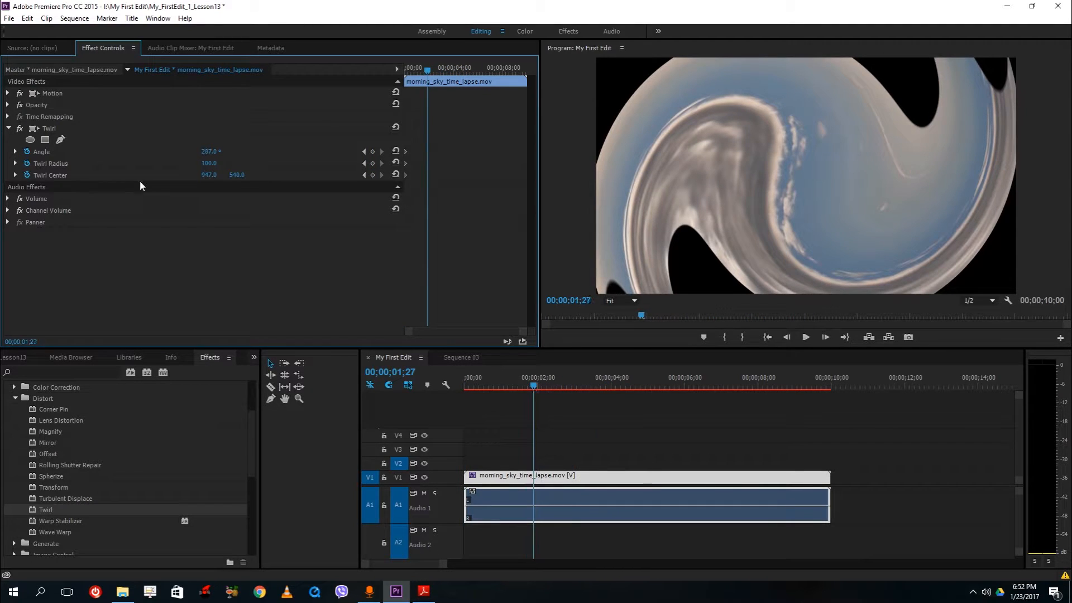
left_click(218, 151)
left_click(206, 151)
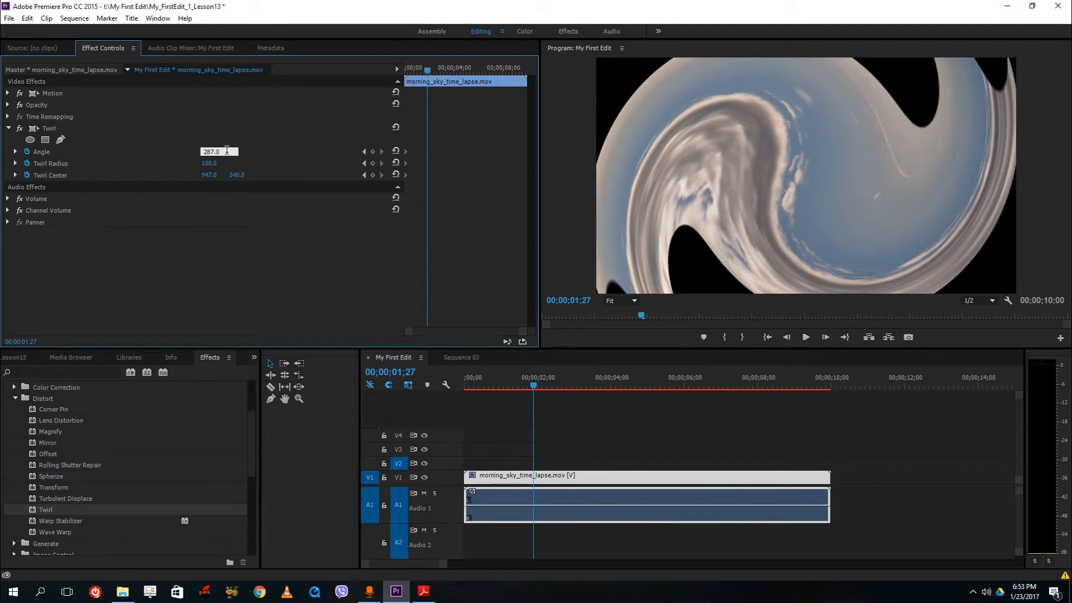
type("0")
left_click(209, 163)
type("0")
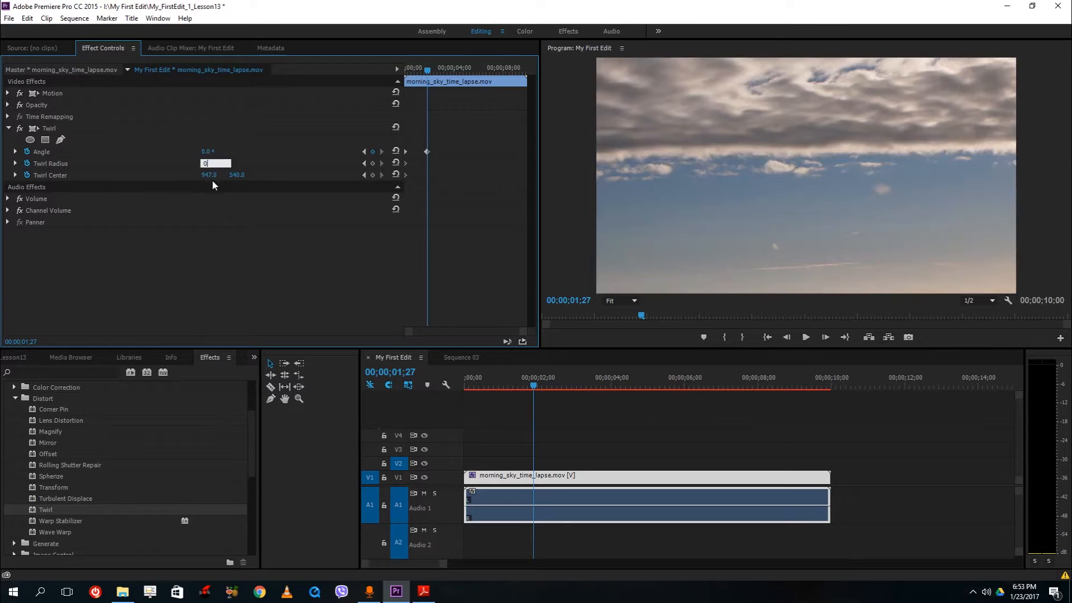
key("Return")
left_click(210, 174)
type("0")
key("Return")
Step: Play the Twirl animation twice from the sequence start, stopping at about 00;00;02;00
left_click_drag(427, 73, 350, 72)
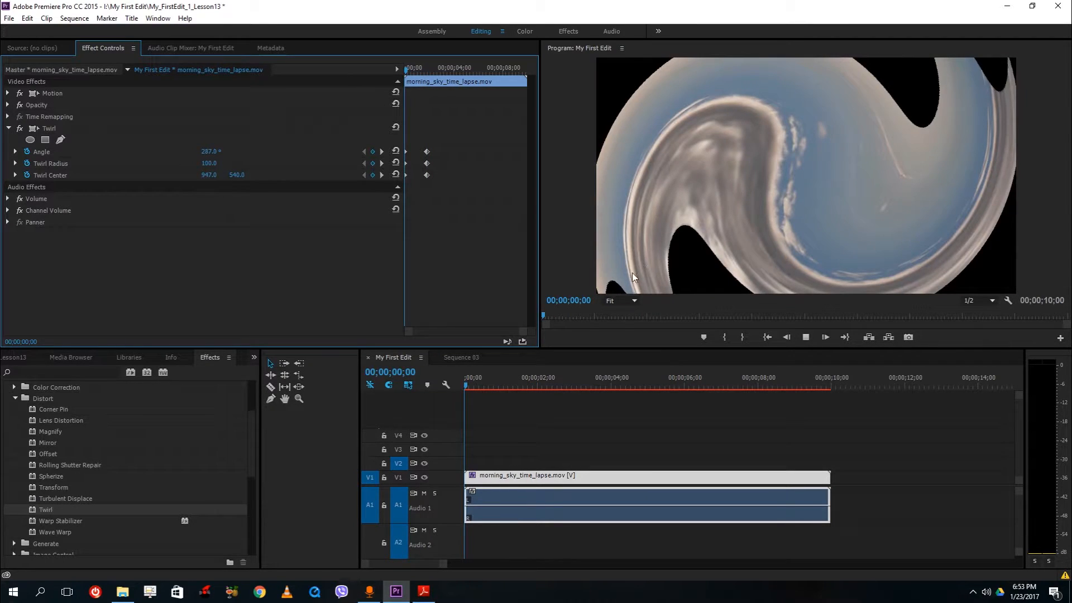
key("space")
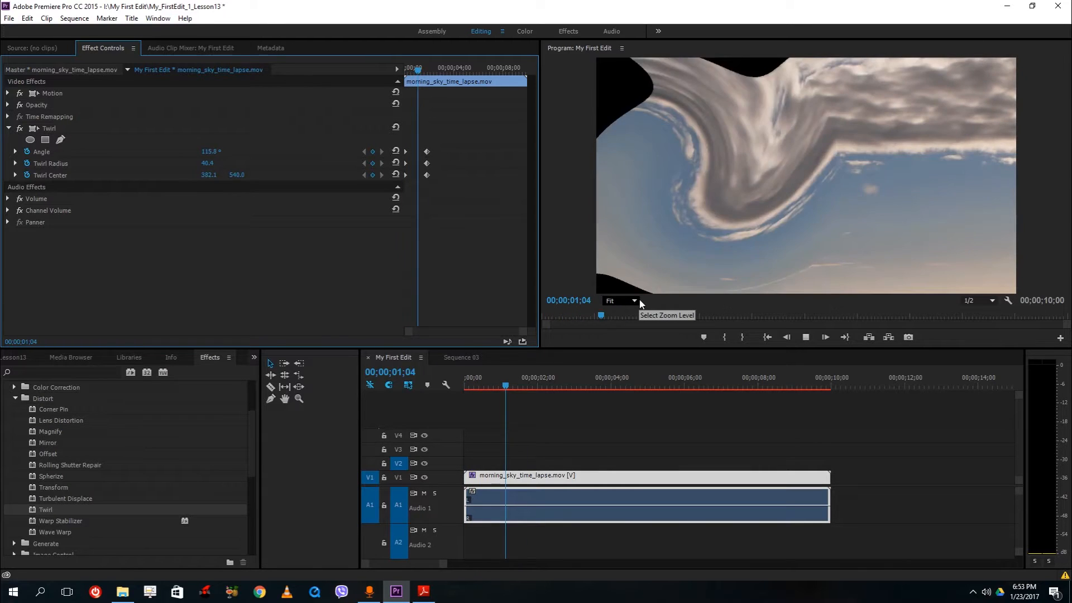
key("space")
left_click_drag(542, 385, 264, 374)
key("space")
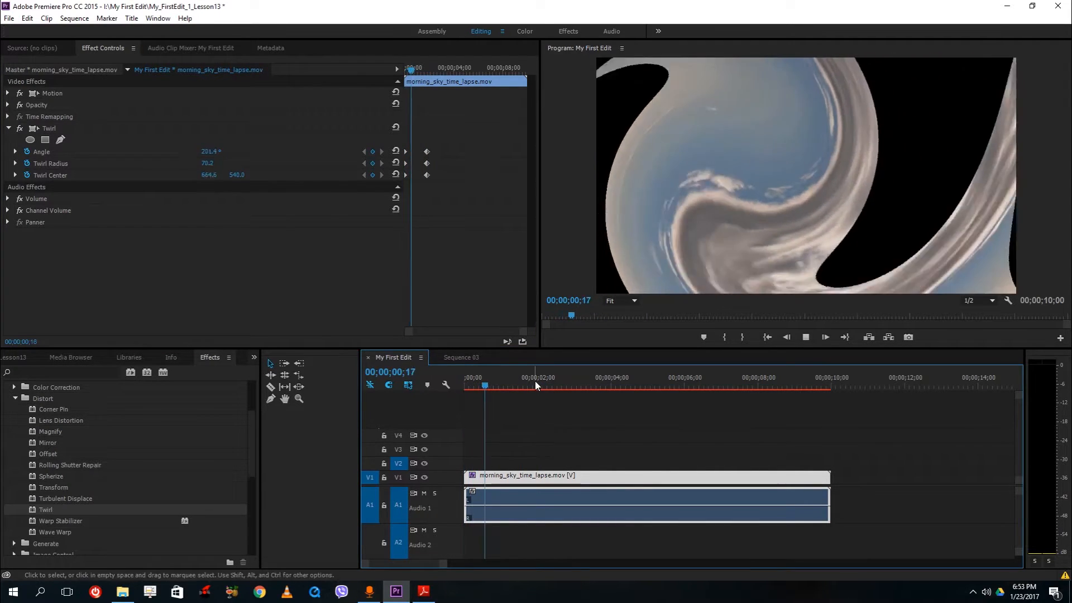
key("space")
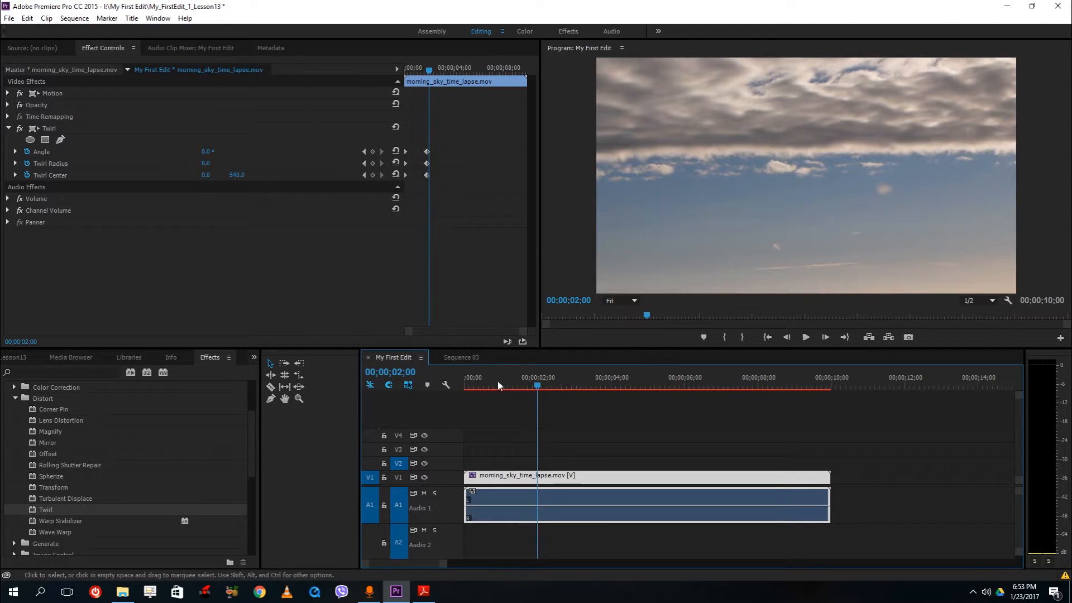
Step: Return the playhead to the sequence start and add the Spherize effect to the morning sky clip
left_click_drag(498, 381, 328, 367)
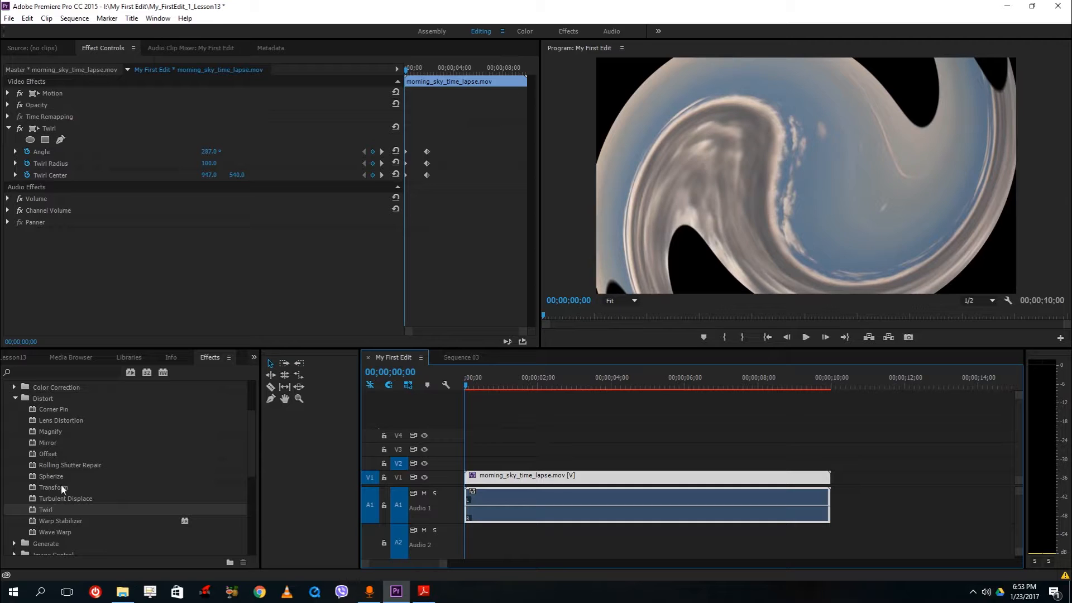
left_click_drag(62, 477, 472, 481)
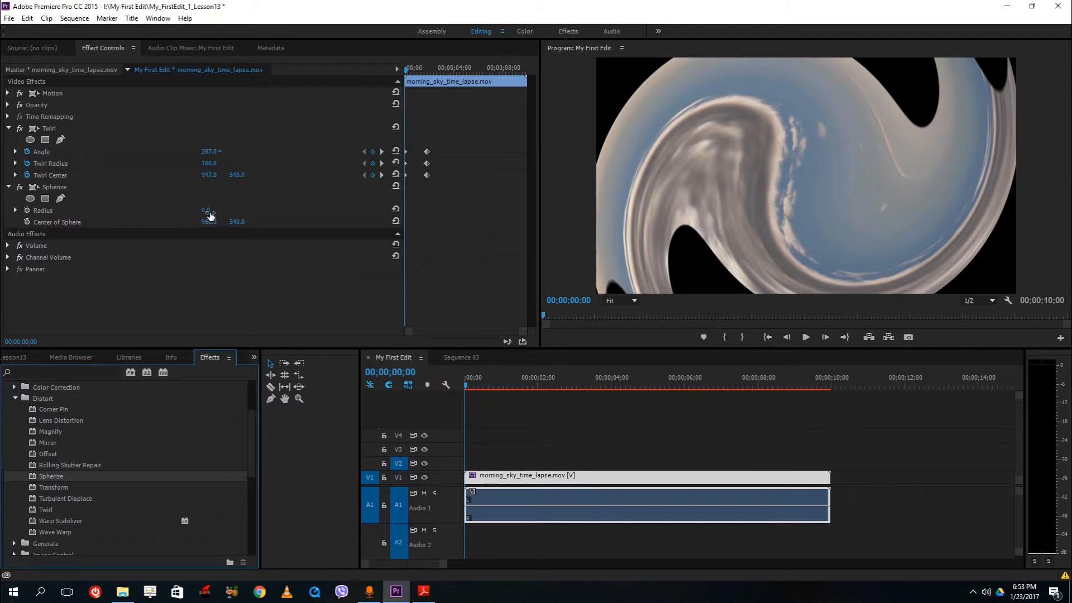
Step: Keyframe Spherize's Radius at 1937 at the clip start and at 0 at 00;00;01;27, beside the Twirl keyframes
left_click_drag(209, 215, 320, 215)
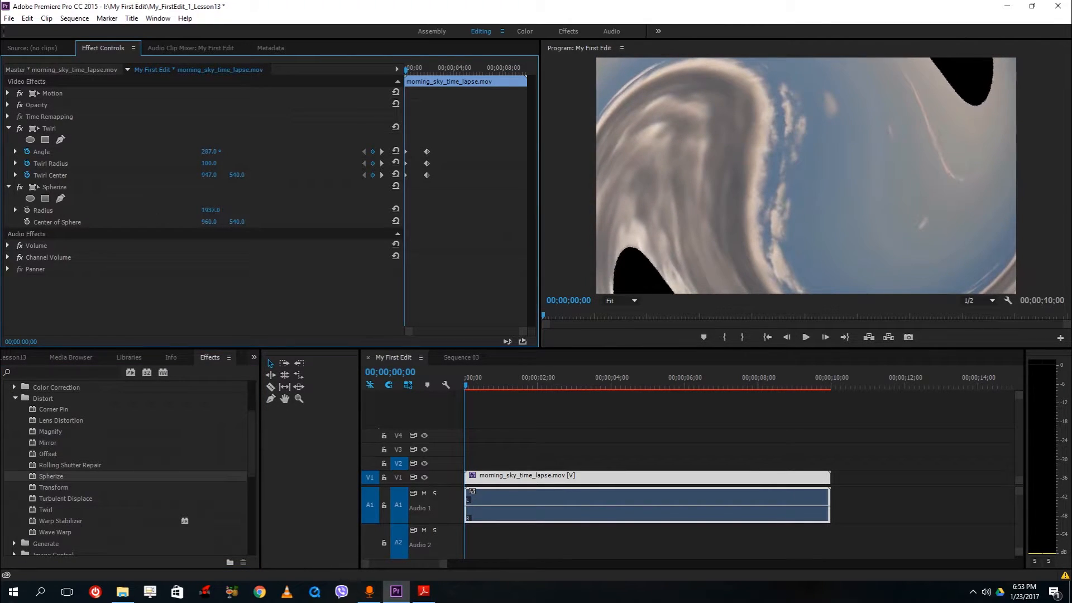
left_click(26, 210)
left_click(383, 152)
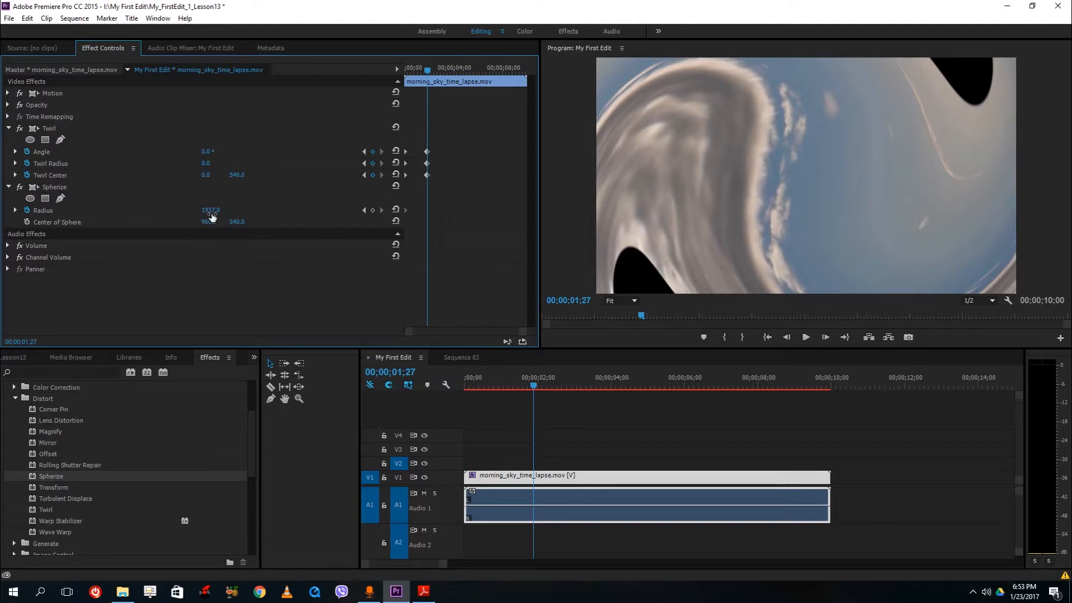
left_click_drag(210, 211, 190, 211)
left_click(220, 210)
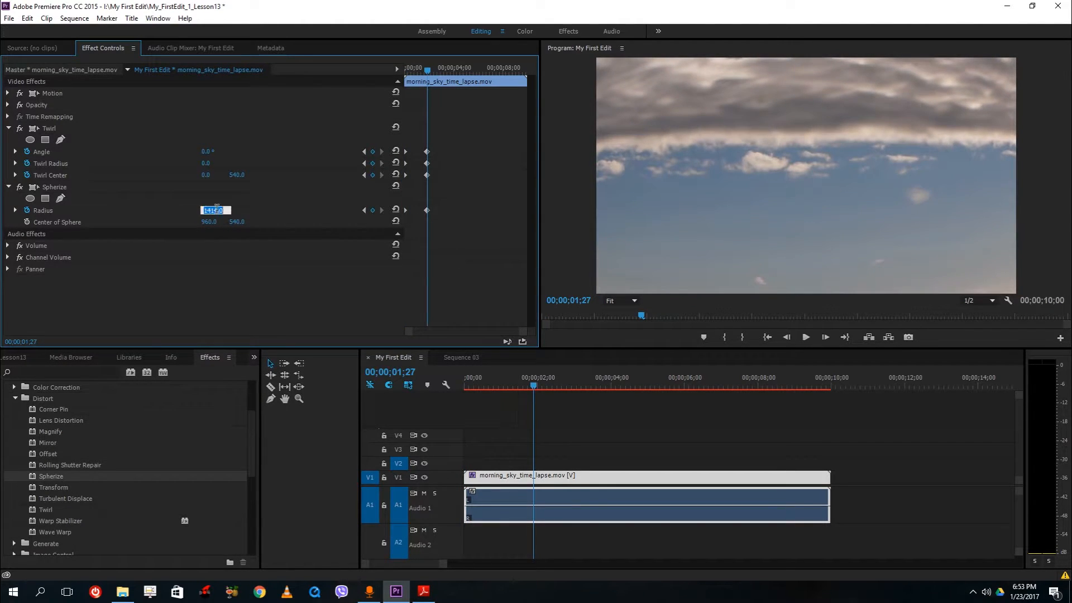
type("0")
key("Return")
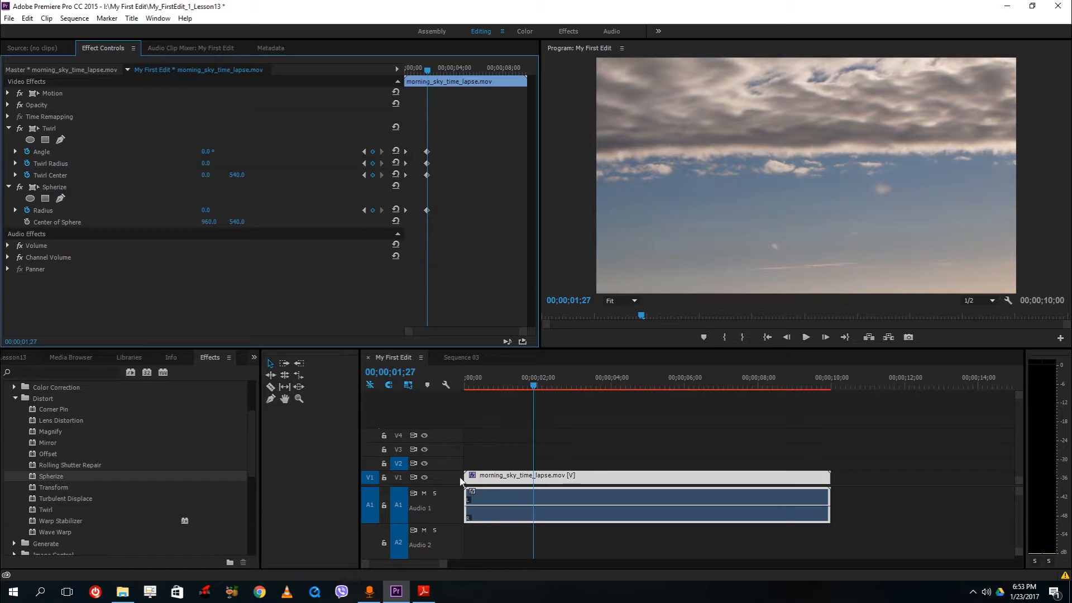
Step: Play the combined Twirl and Spherize animation from the sequence start, stopping at about 00;00;02;17
key("Home")
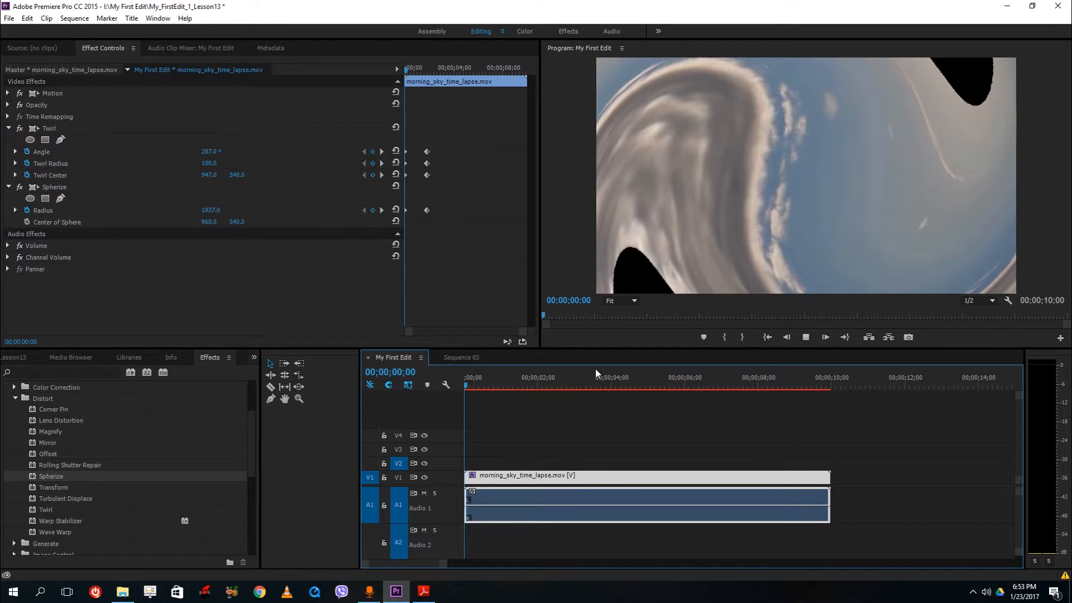
key("space")
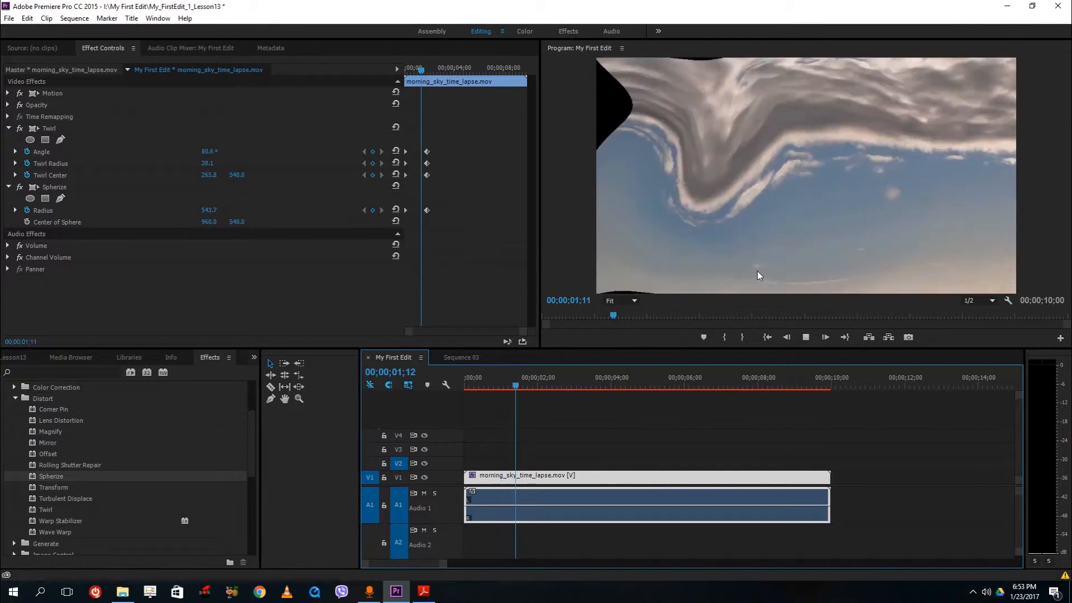
key("space")
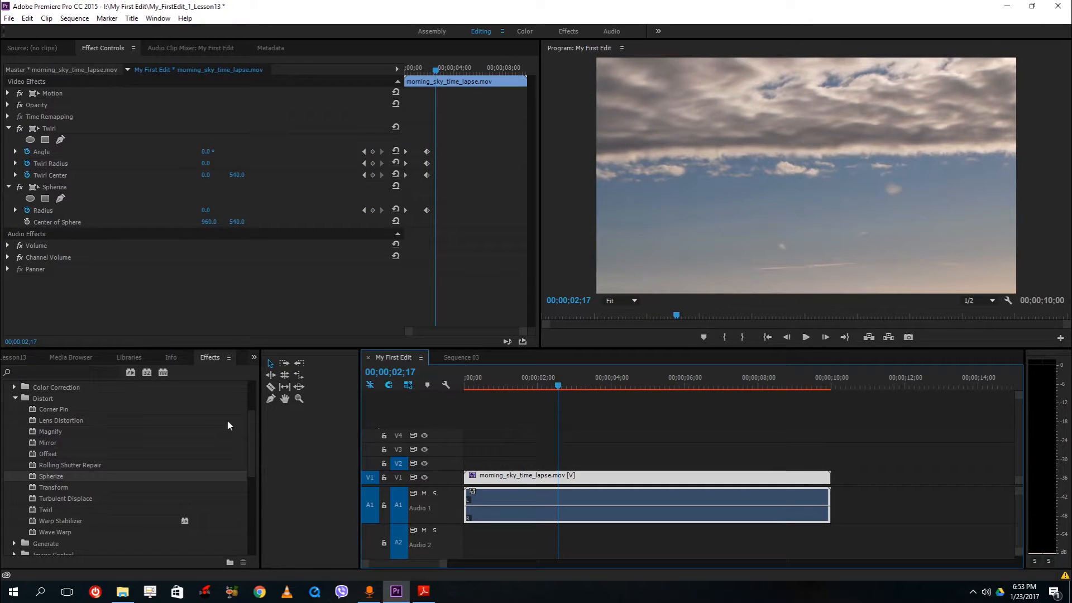
Step: Collapse the Distort folder and the Video Effects folder in the effects list
scroll(73, 481, "down", 2)
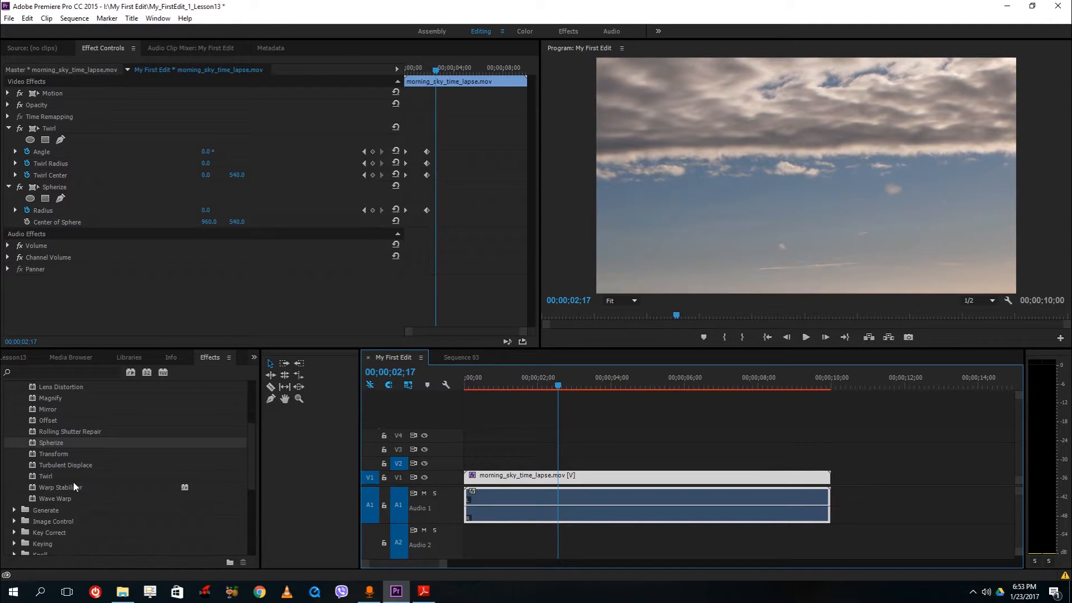
scroll(72, 494, "up", 5)
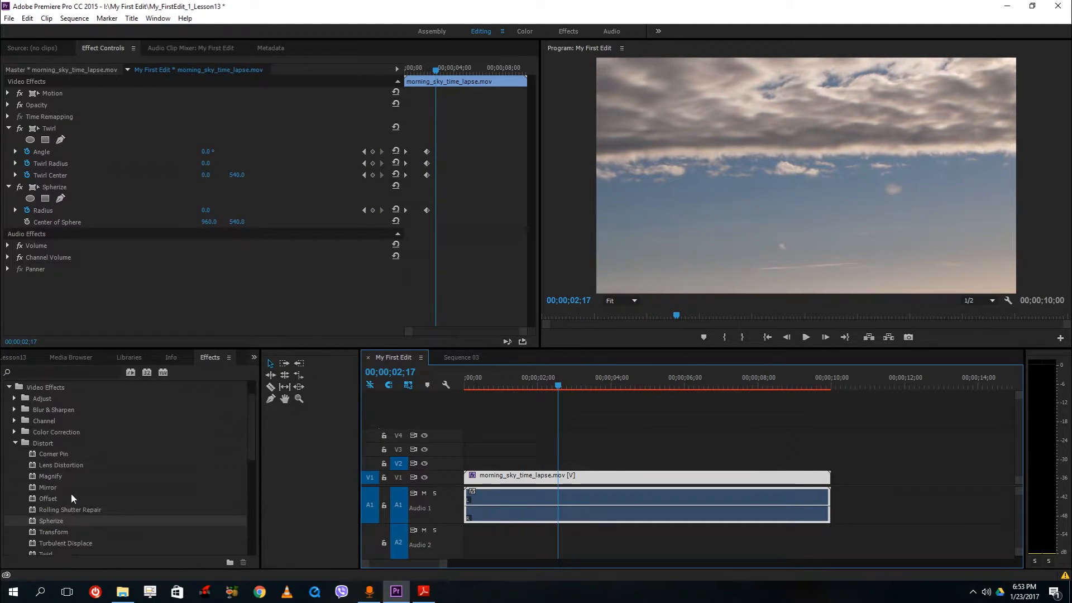
scroll(47, 493, "down", 3)
scroll(48, 492, "up", 4)
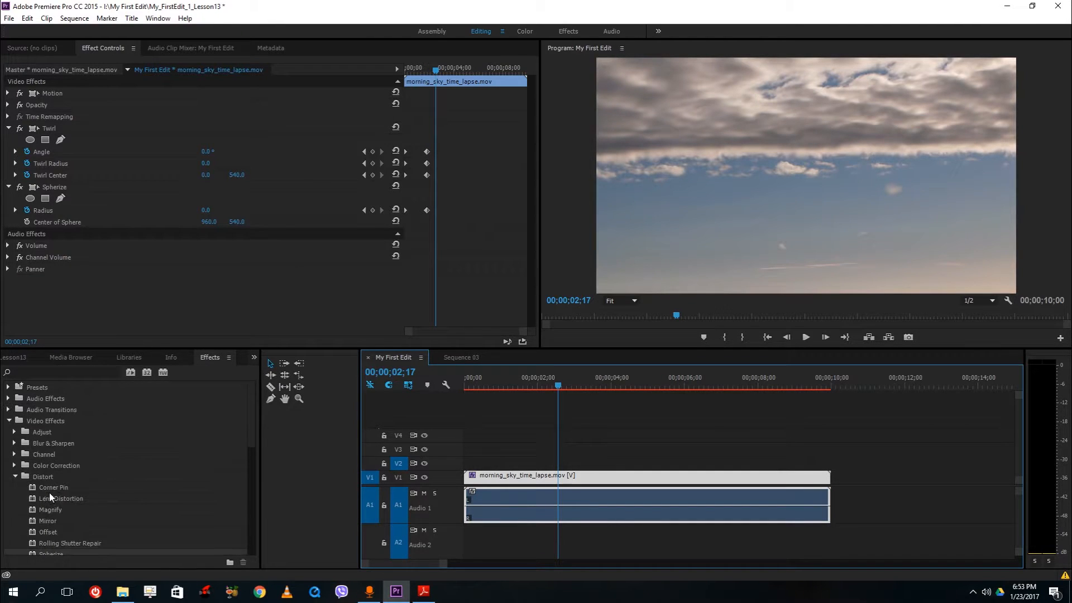
left_click(16, 477)
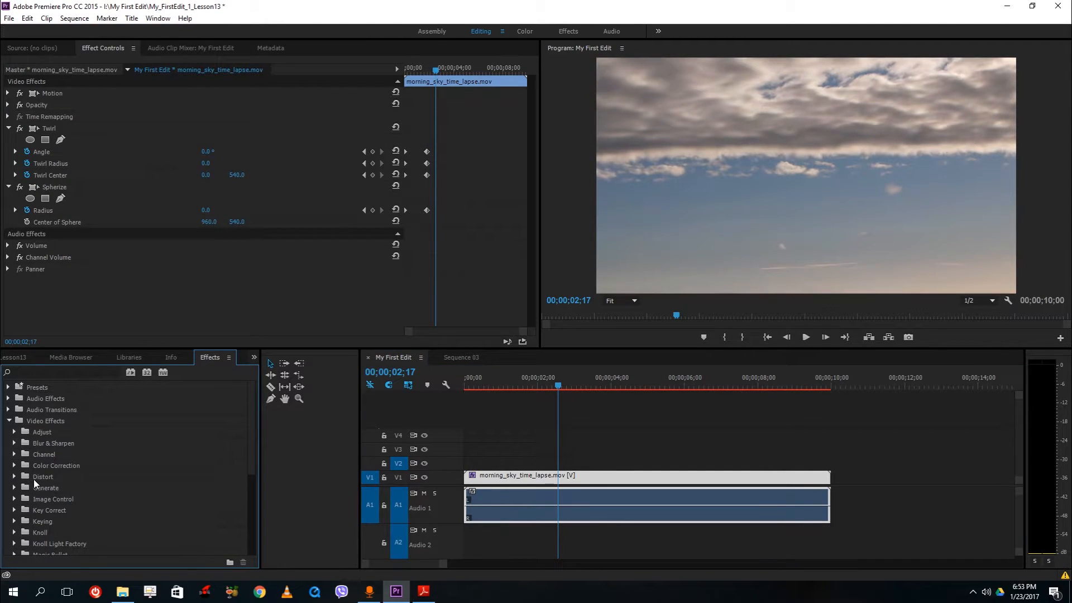
left_click(10, 421)
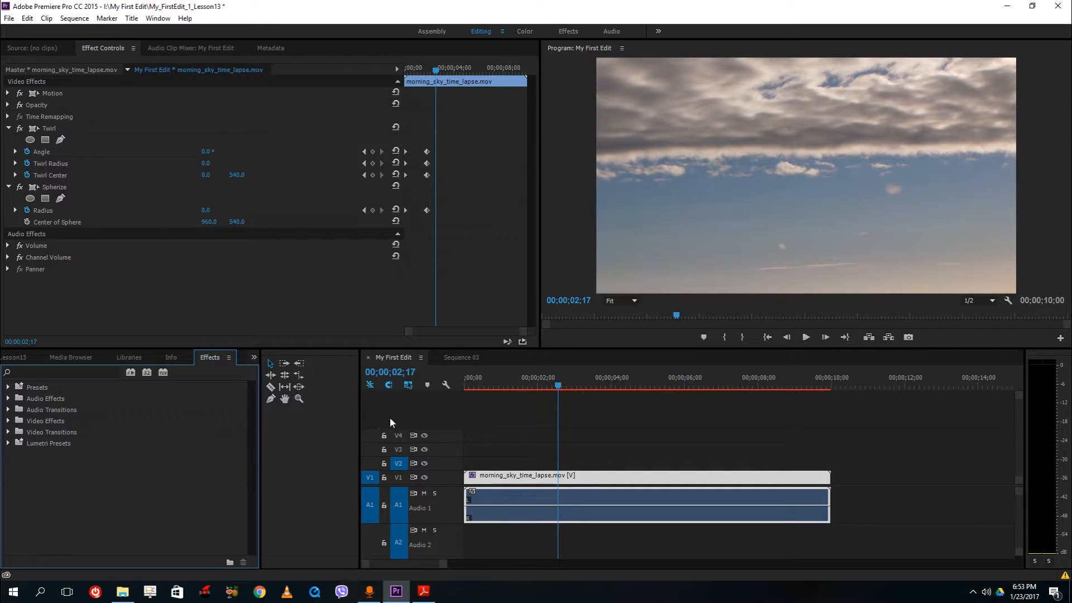
Step: Delete the morning sky clip from the My First Edit sequence and bring up the project's item list
left_click(600, 533)
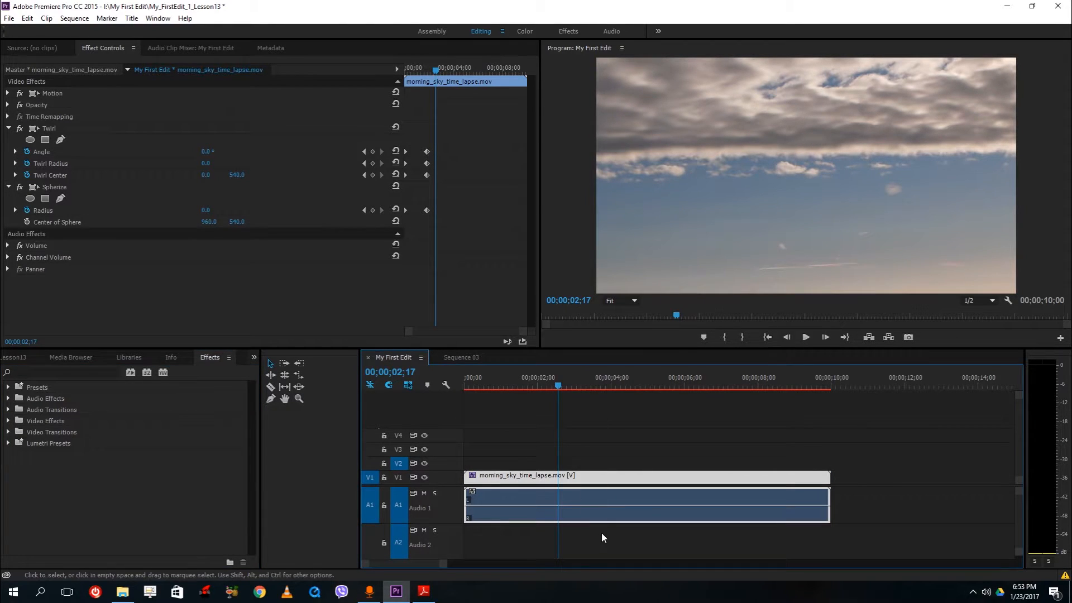
key("Delete")
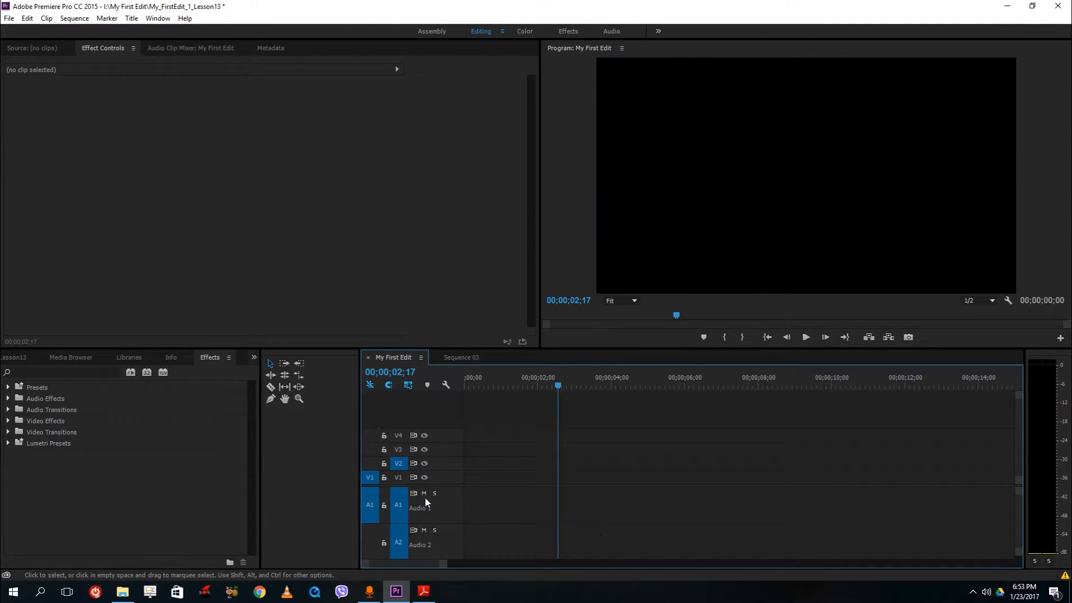
left_click(7, 362)
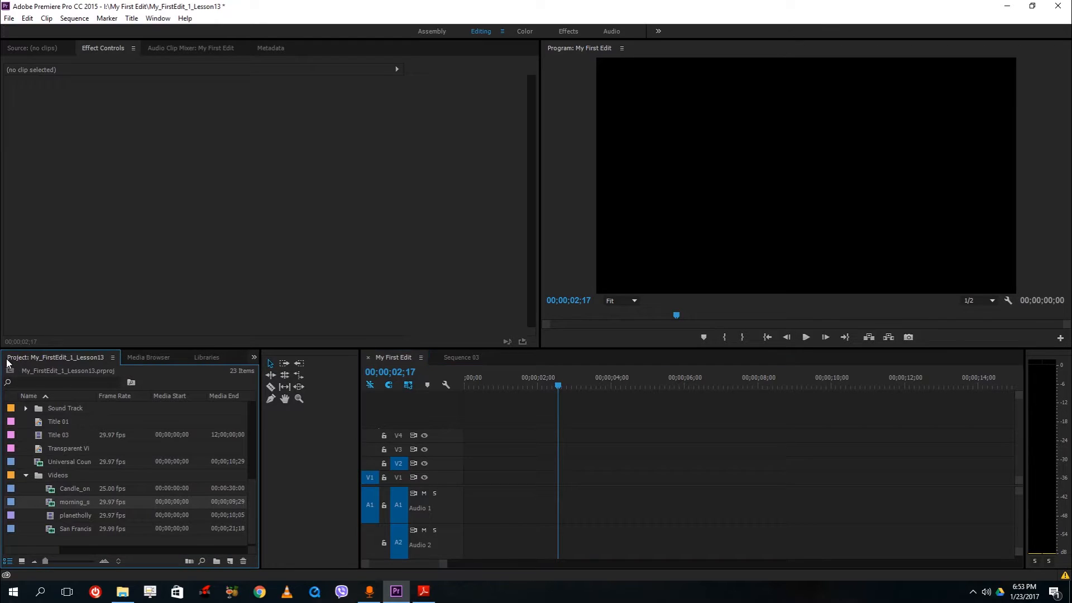
left_click(26, 475)
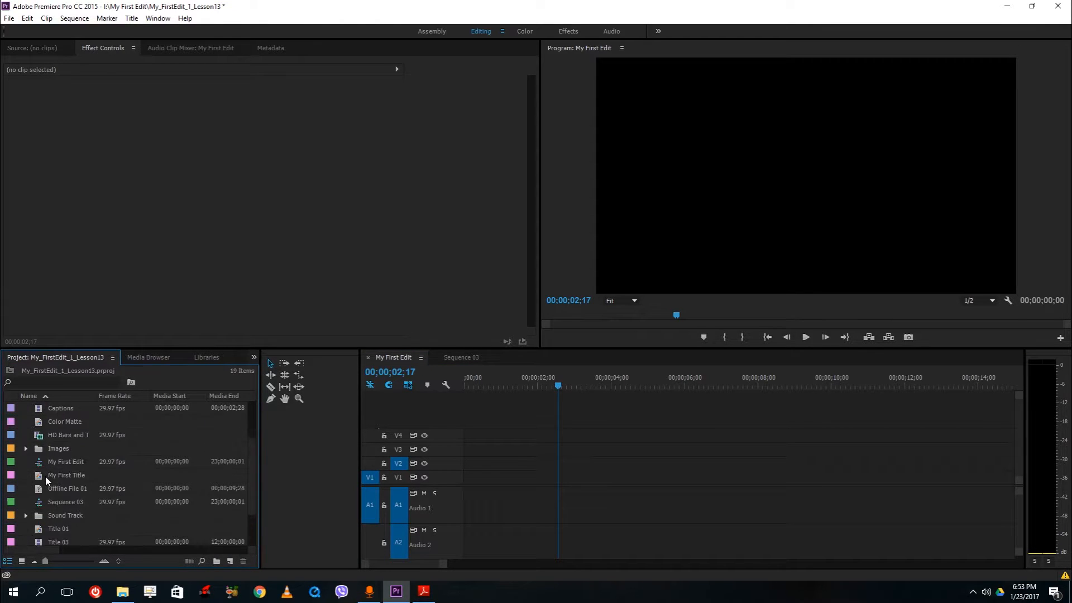
scroll(45, 502, "up", 2)
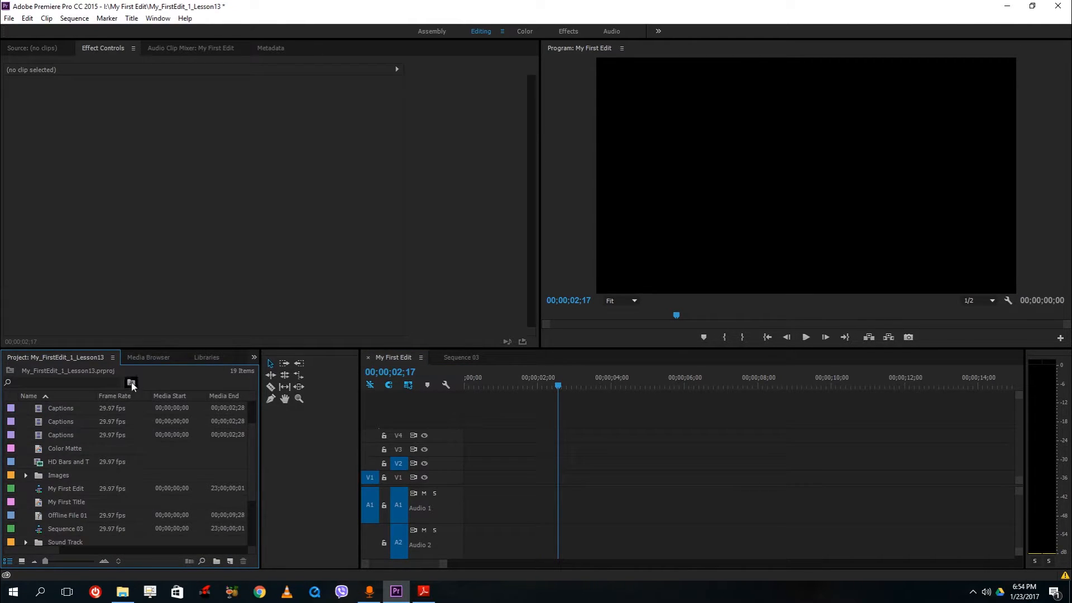
left_click(32, 49)
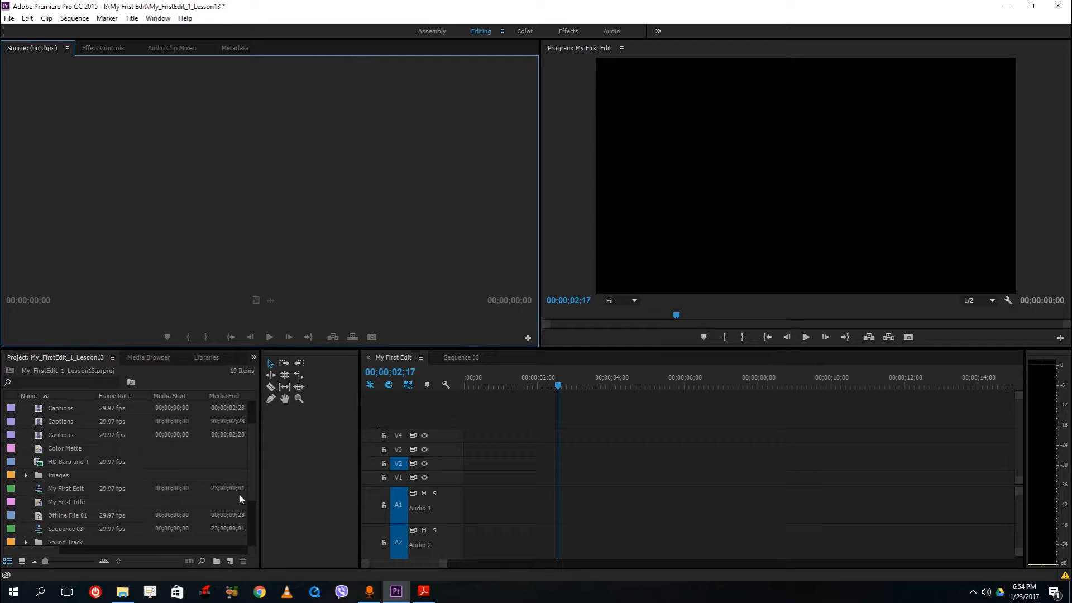
left_click(144, 359)
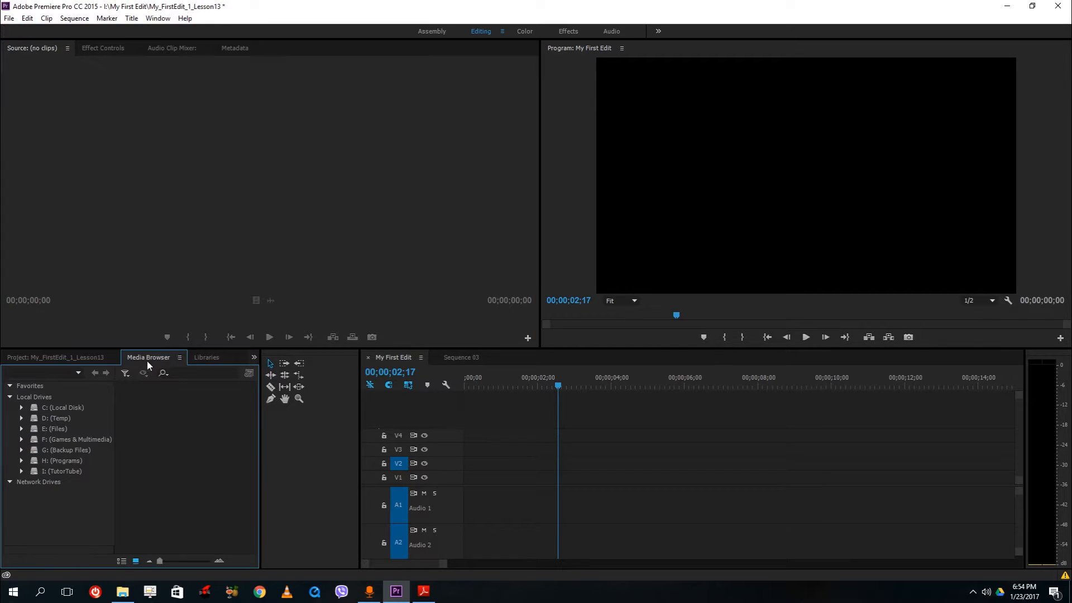
left_click(39, 357)
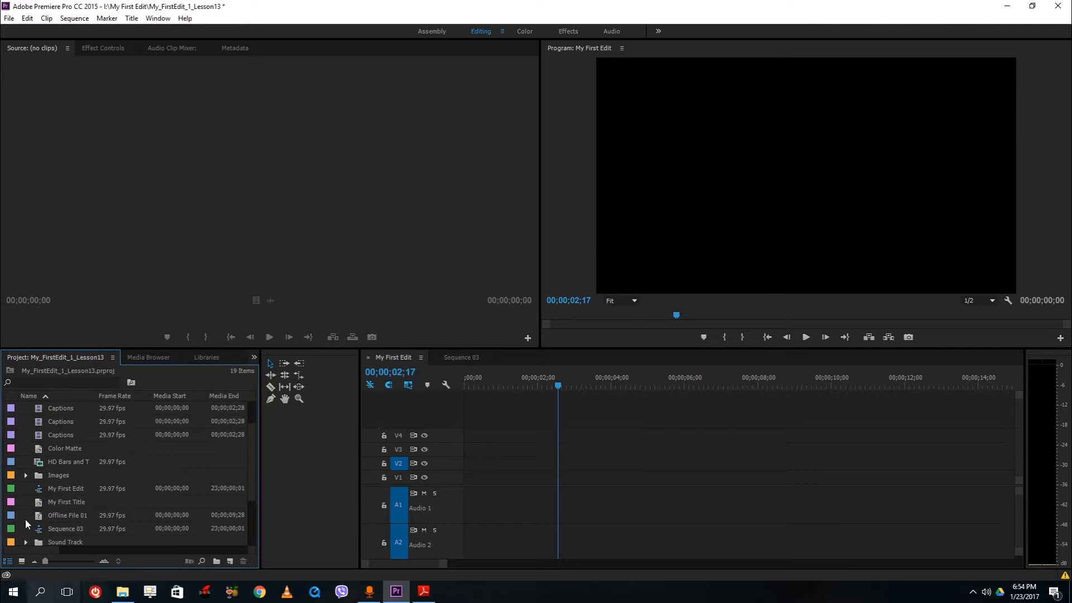
scroll(39, 505, "down", 3)
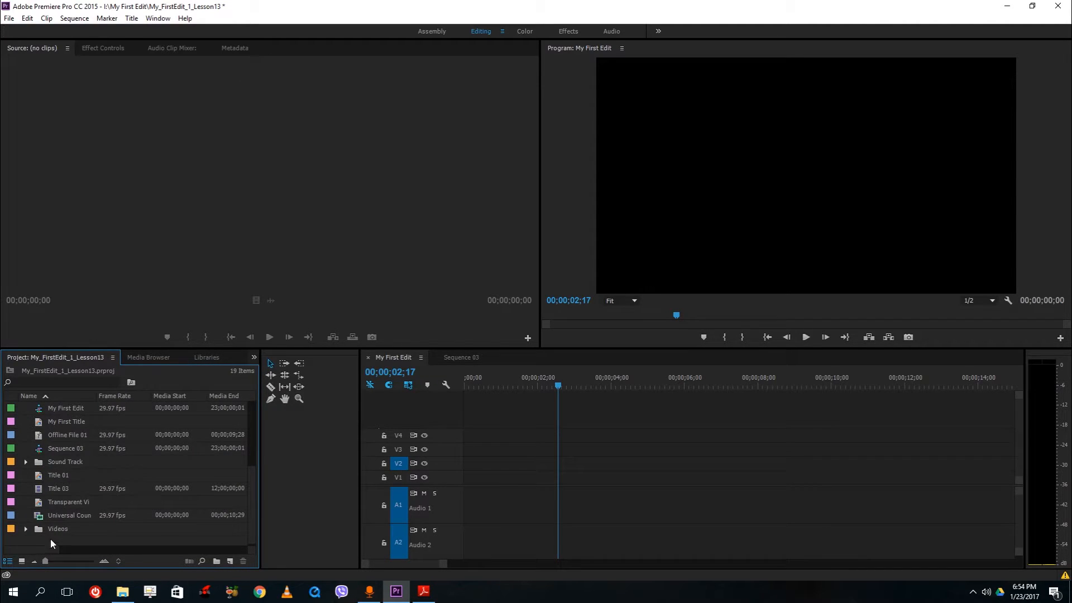
right_click(50, 538)
mouse_move(119, 488)
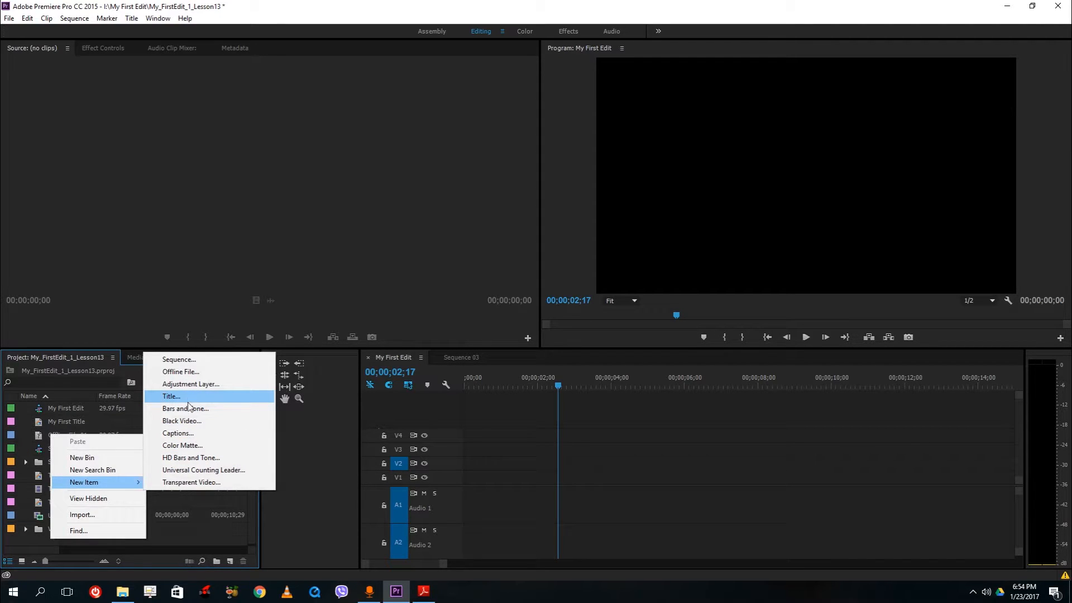
Step: Place the morning sky clip from the Videos bin at the start of track V1, keeping the existing sequence settings
left_click(24, 528)
scroll(75, 518, "down", 3)
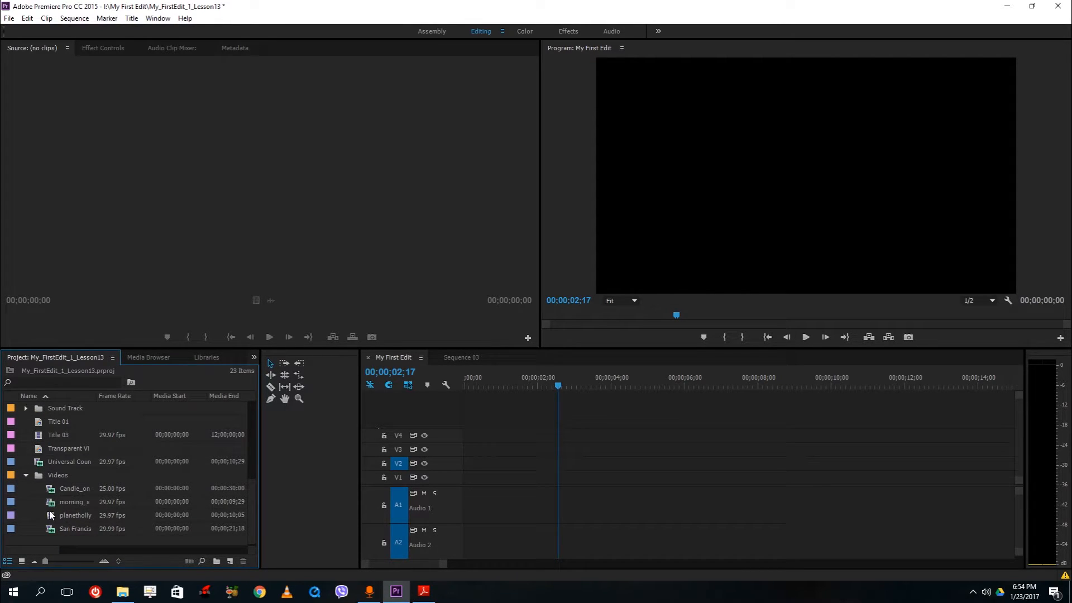
left_click_drag(49, 501, 463, 477)
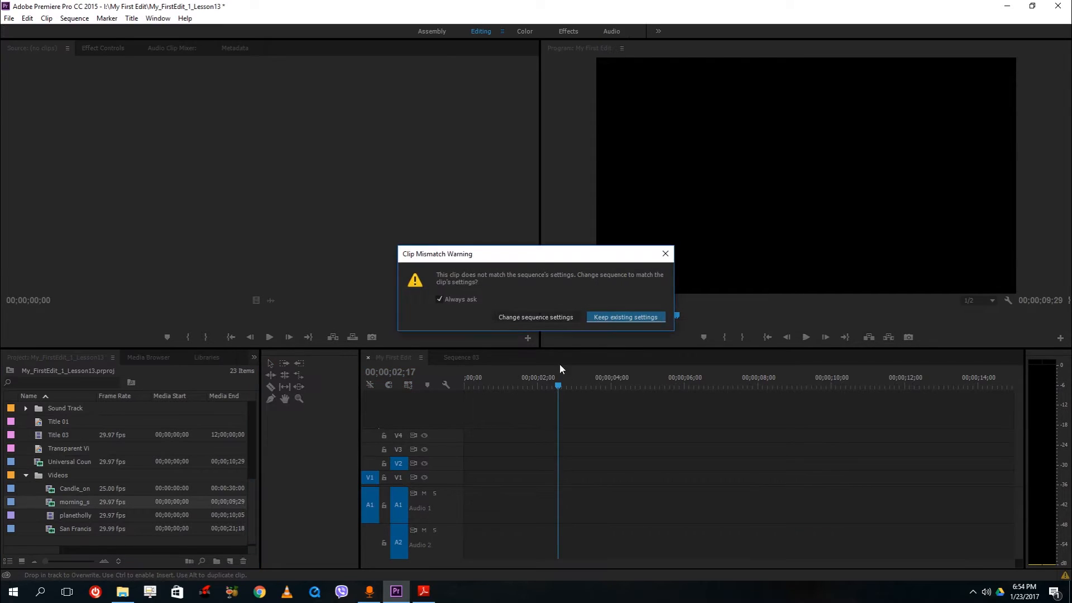
left_click(632, 319)
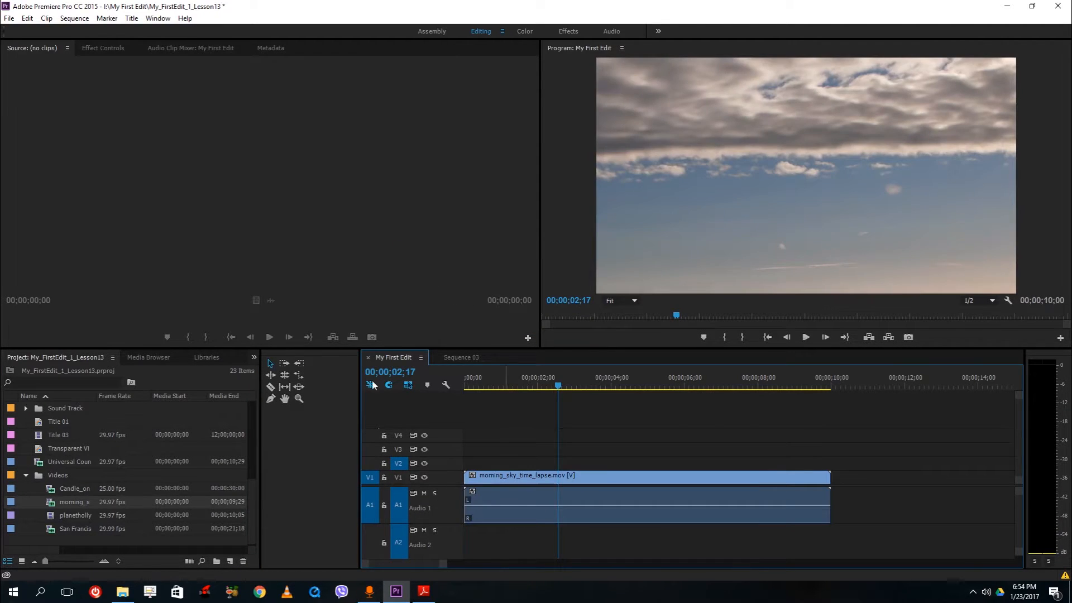
Step: Create a new 1920 × 1080 title at 29.97 fps with the default name Title 04
left_click(26, 475)
right_click(60, 538)
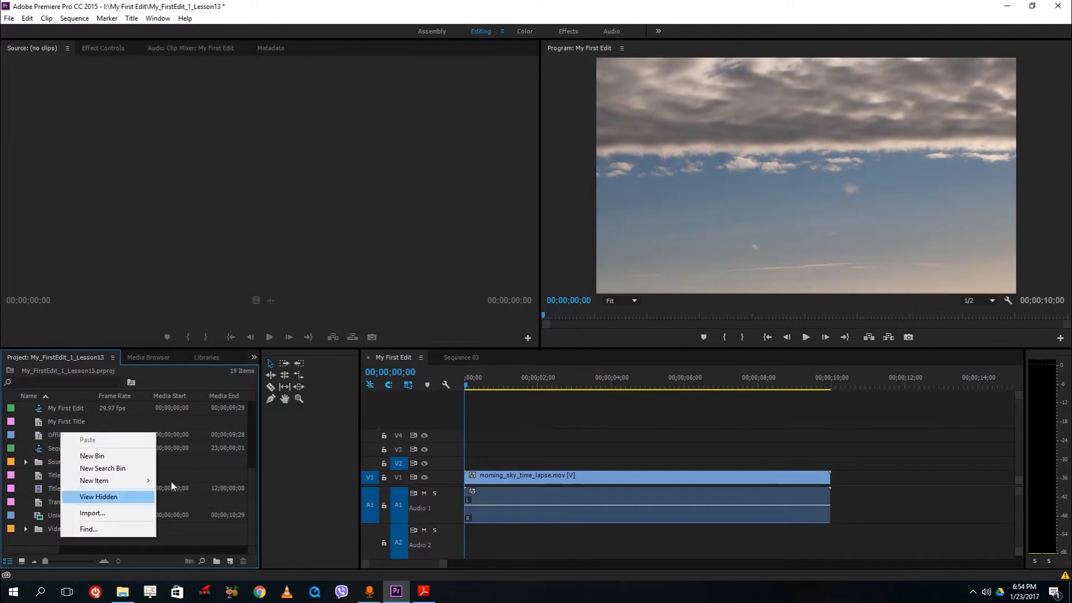
mouse_move(144, 480)
left_click(196, 395)
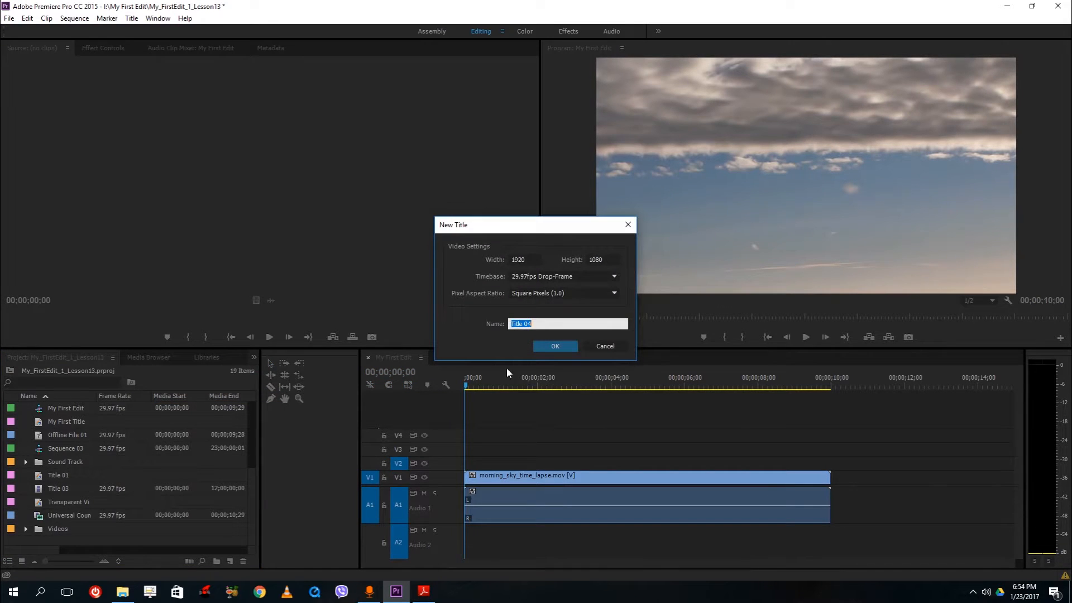
left_click(555, 346)
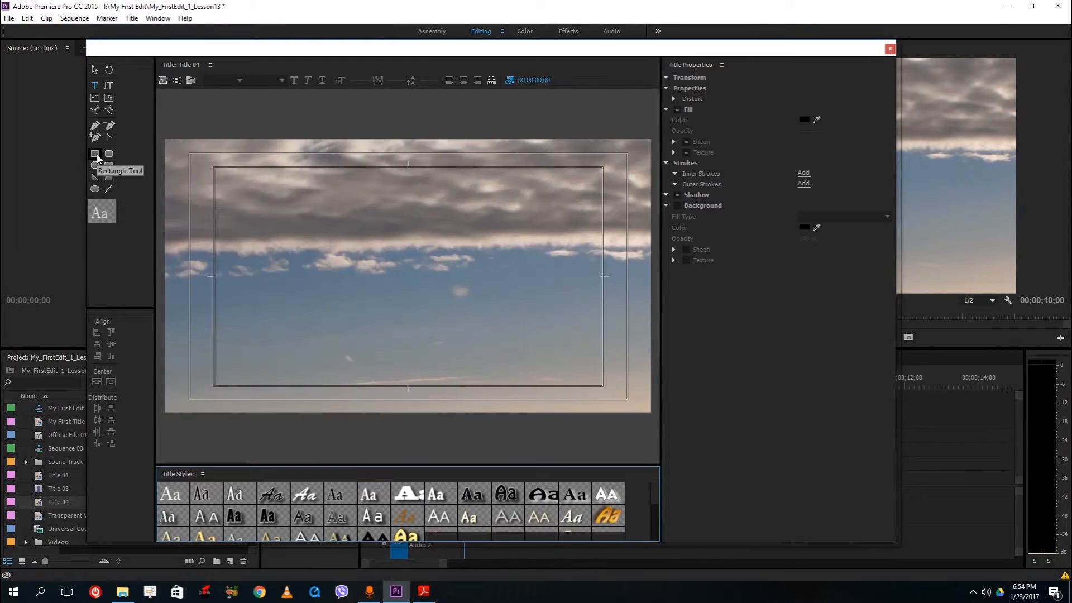
Step: Draw a rectangle about 1423 × 193 along the frame's lower-left edge and give it the pale blue title style with a dark blue shadow
left_click(96, 155)
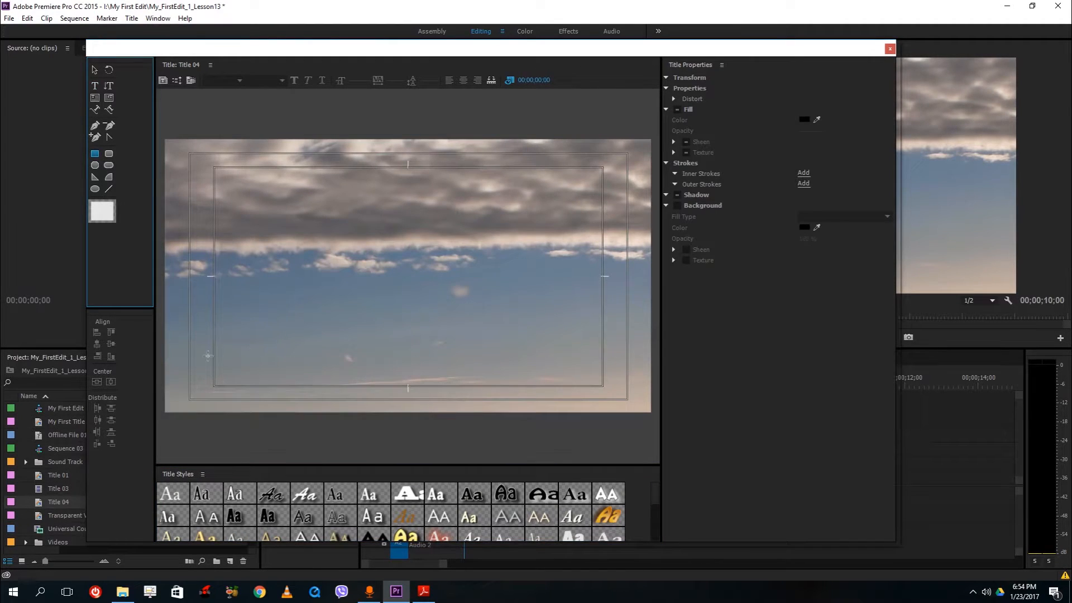
left_click_drag(159, 352, 519, 400)
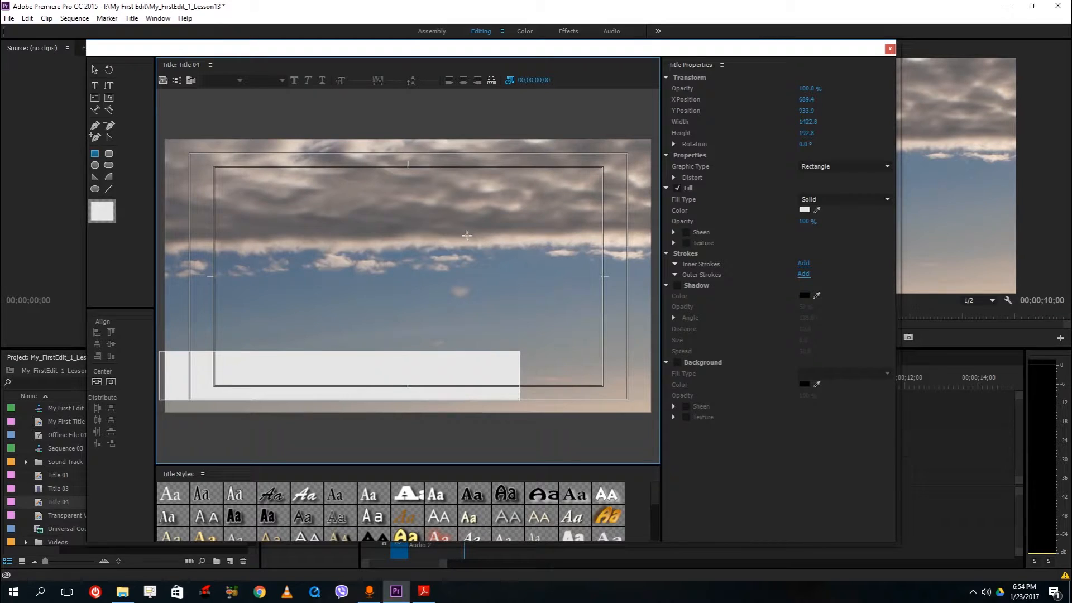
scroll(393, 518, "down", 3)
left_click(273, 511)
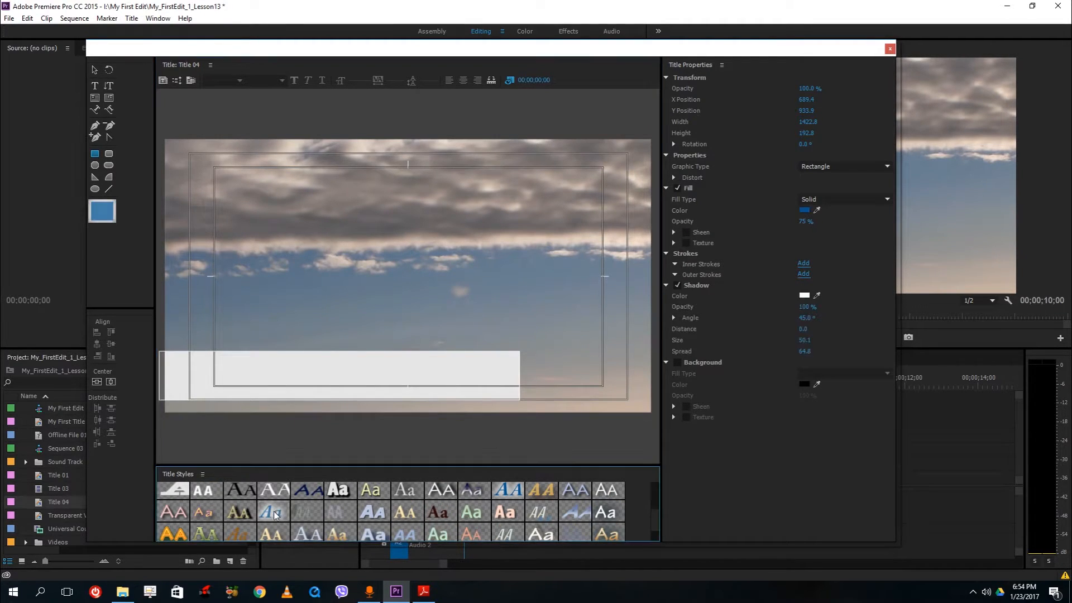
scroll(378, 514, "down", 1)
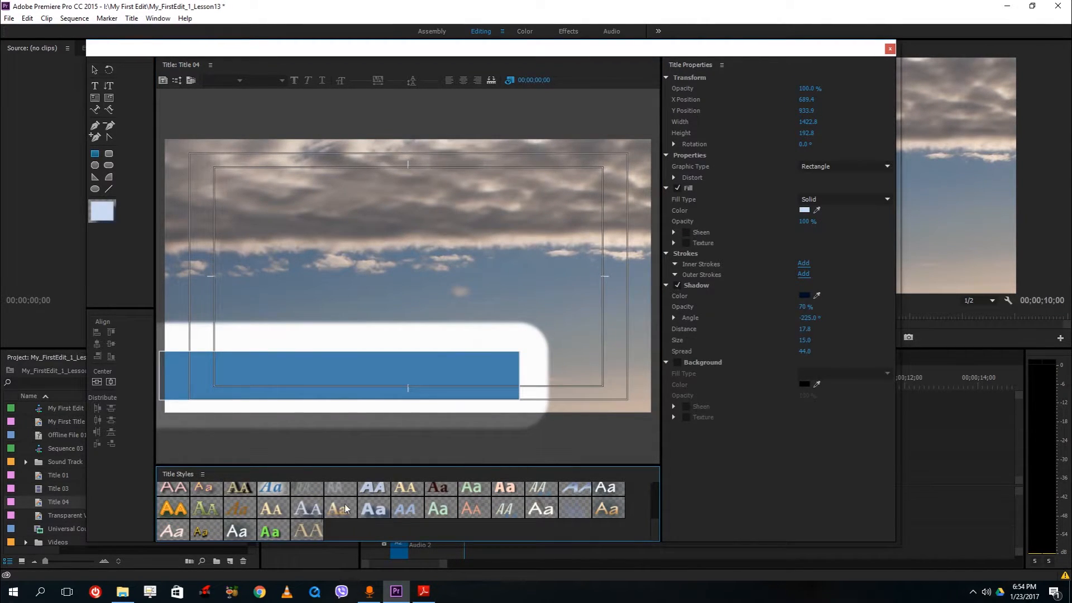
left_click(306, 507)
left_click(365, 513)
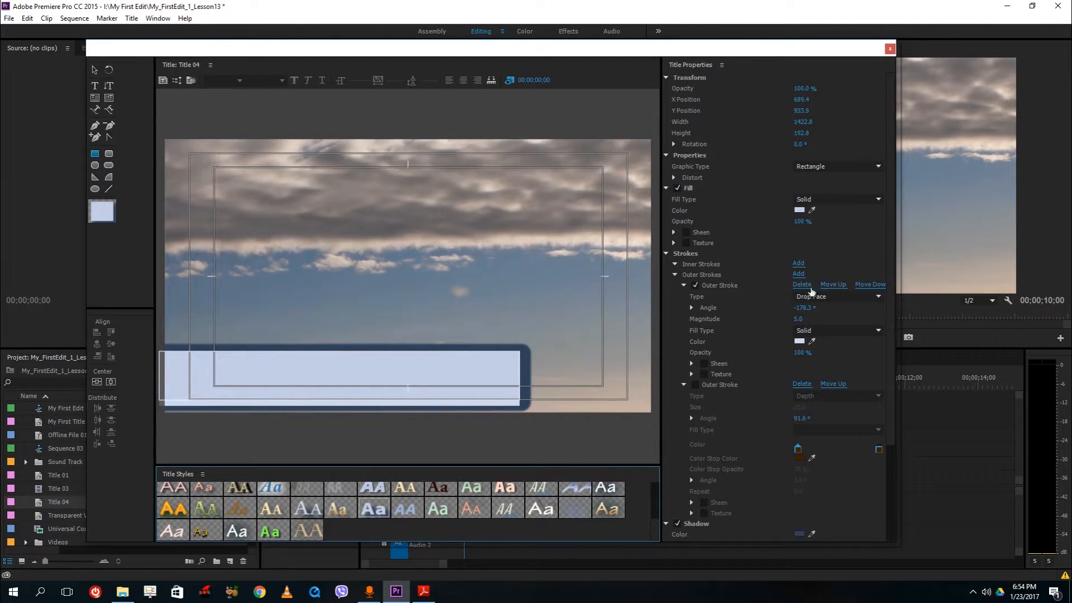
Step: Lower the rectangle's shadow opacity to below 30%, leaving a faint shadow around the bar
scroll(815, 494, "down", 1)
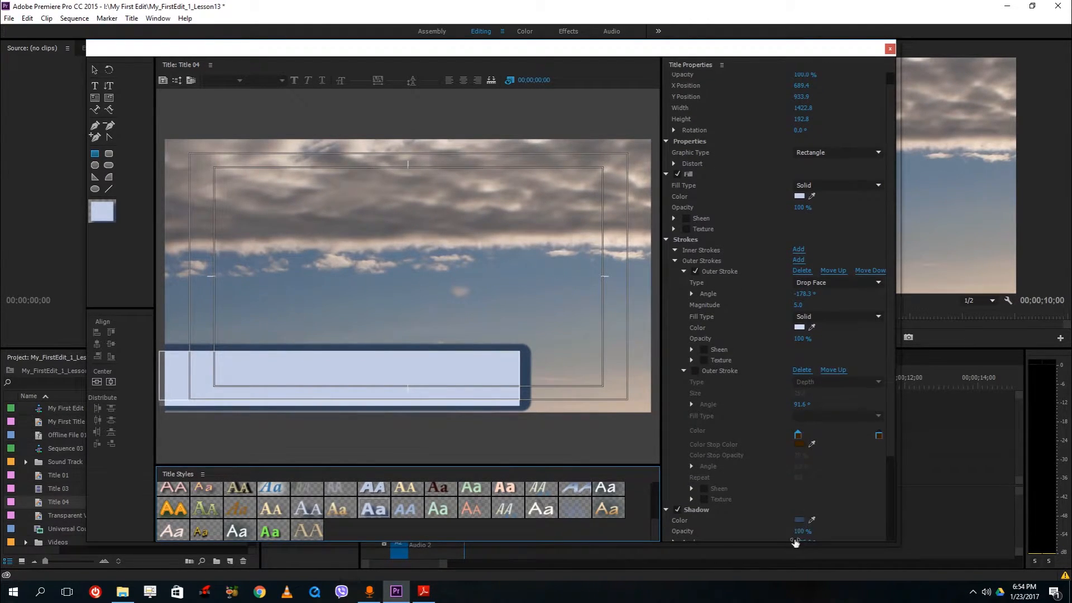
mouse_move(801, 531)
left_mouse_down()
mouse_move(748, 531)
mouse_move(805, 531)
left_mouse_up()
left_click(890, 48)
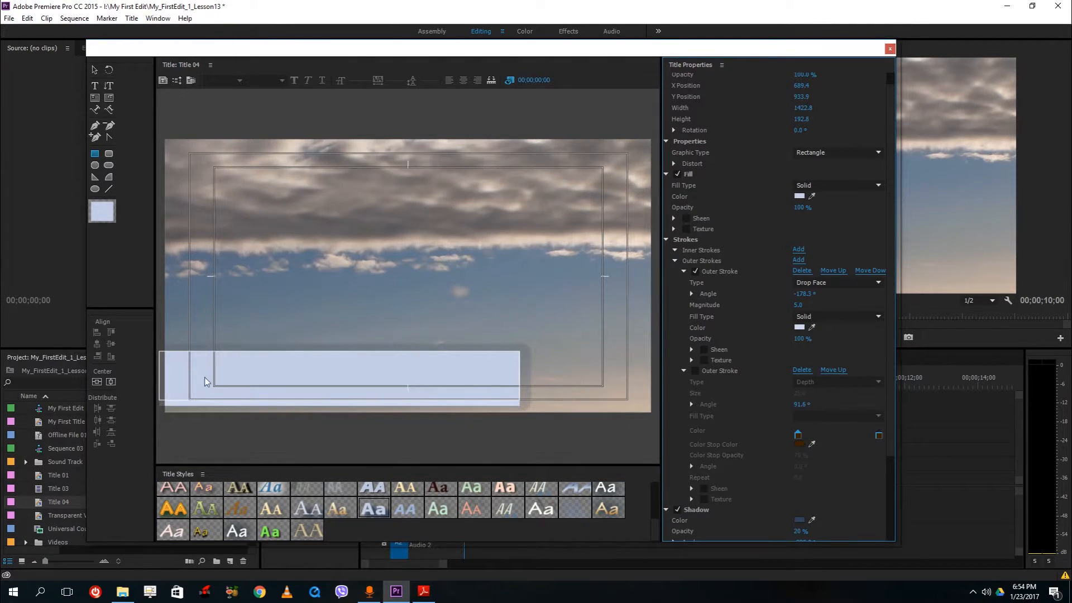
Step: Place Title 04 at the start of track V2, and create a new 1920 × 1080 title at 29.97 fps with the default name
left_click_drag(35, 503, 472, 464)
scroll(69, 535, "down", 1)
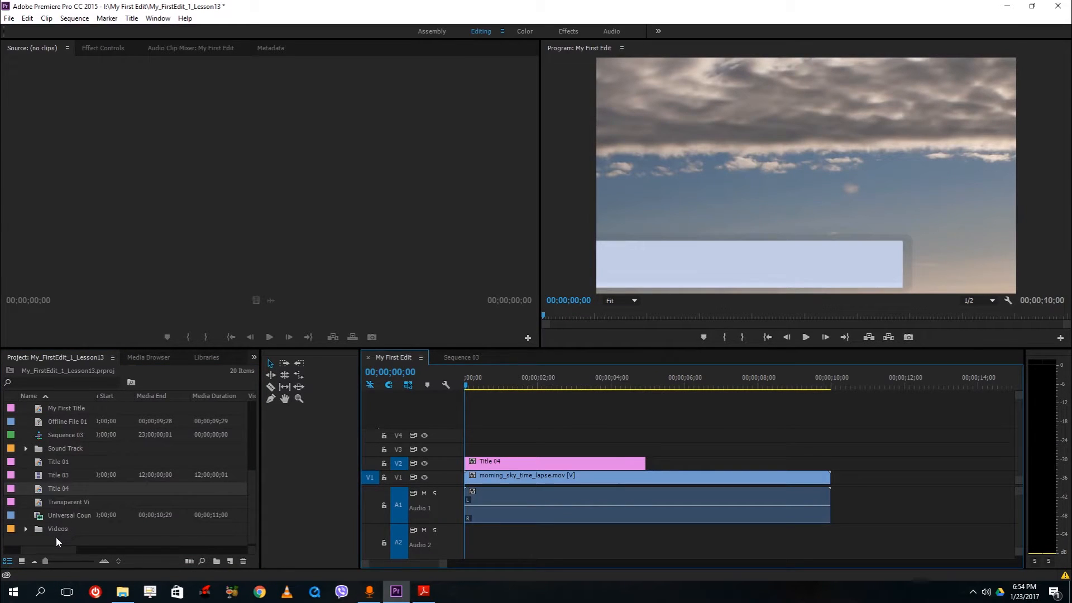
right_click(56, 537)
mouse_move(112, 480)
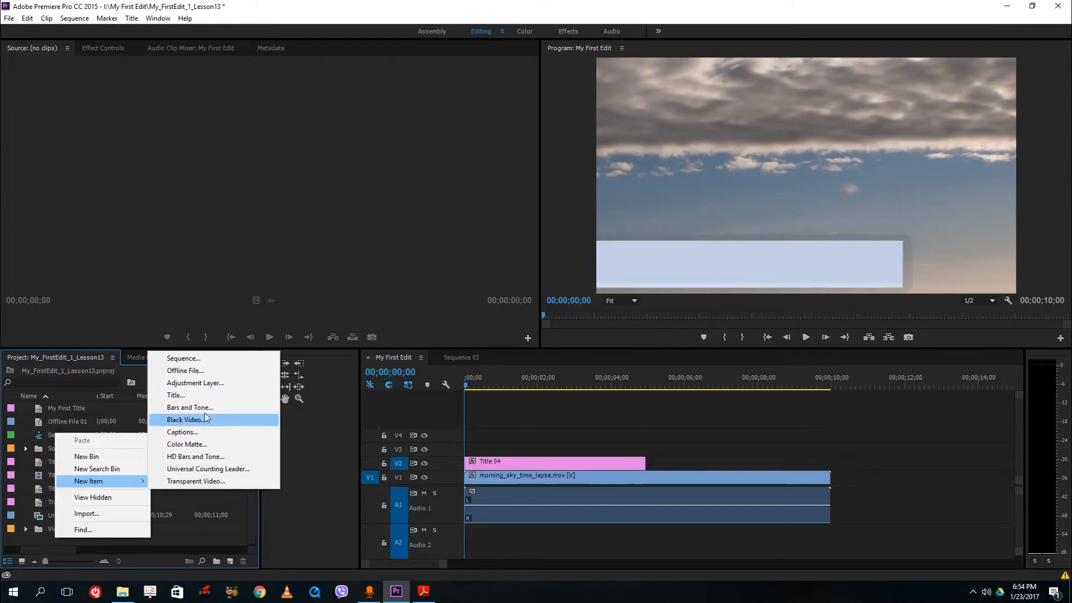
left_click(188, 396)
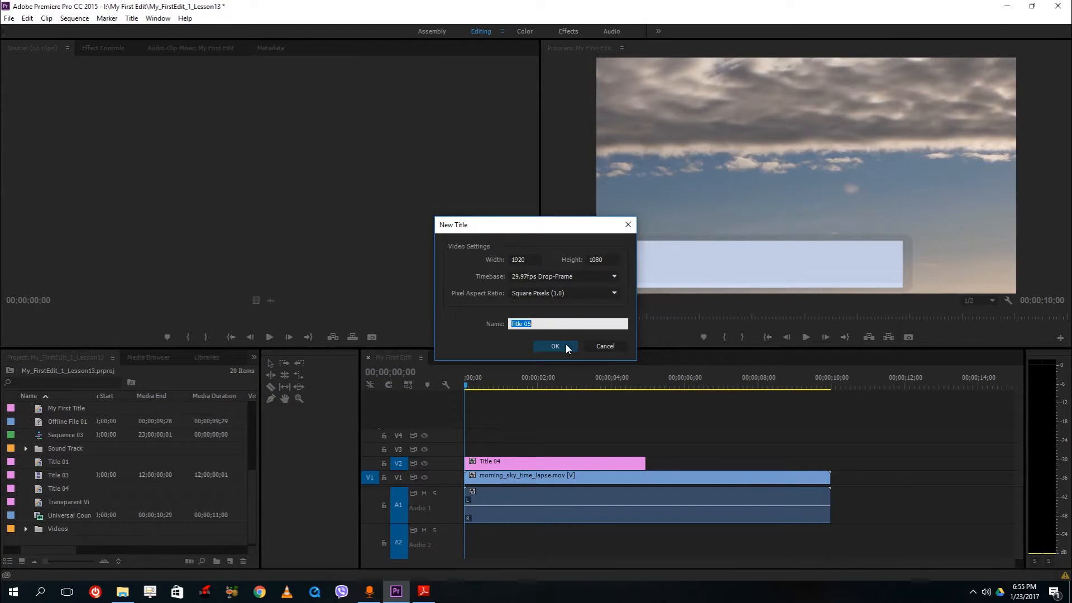
left_click(554, 345)
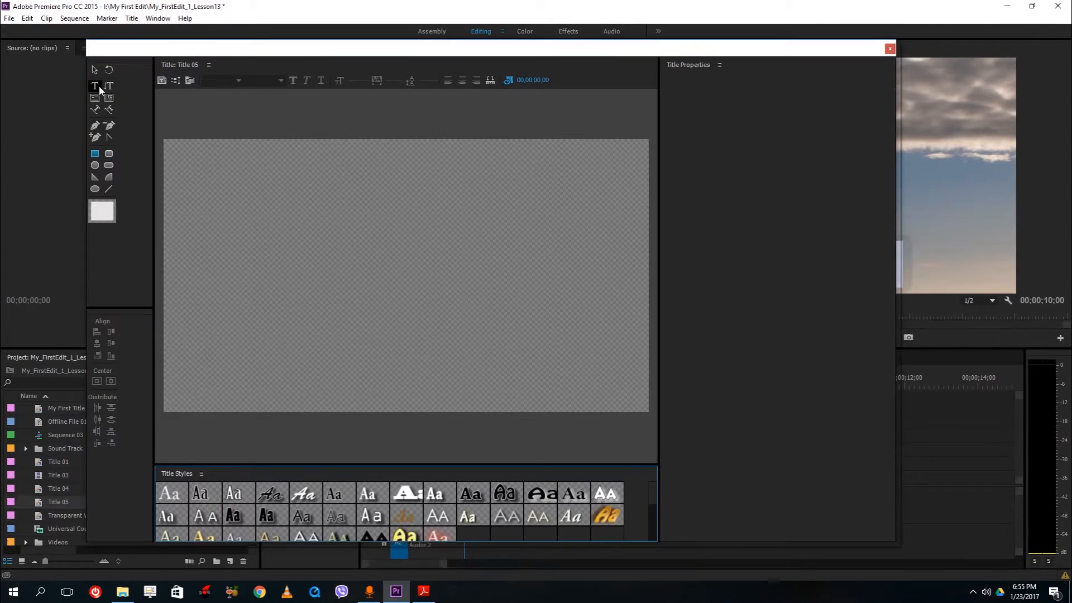
left_click(225, 367)
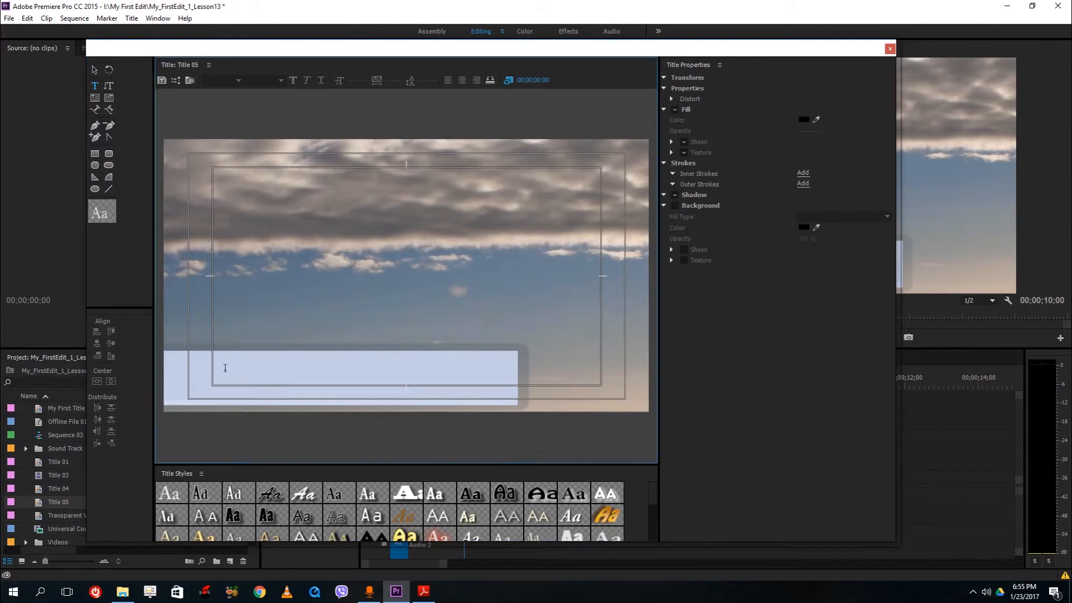
type("TEXT")
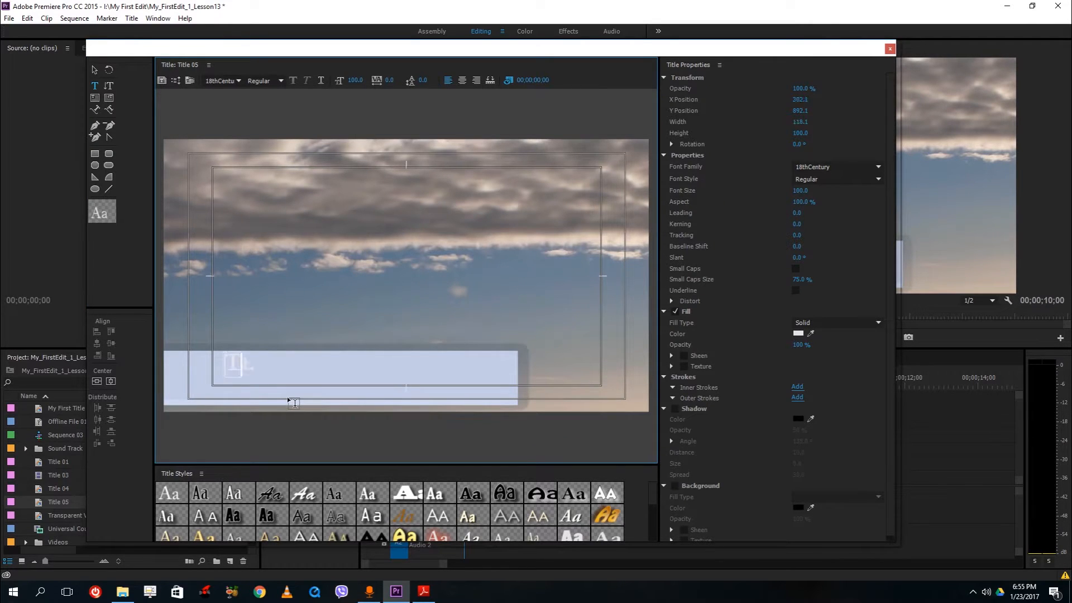
key("BackSpace")
key("BackSpace")
key("BackSpace")
key("BackSpace")
key("BackSpace")
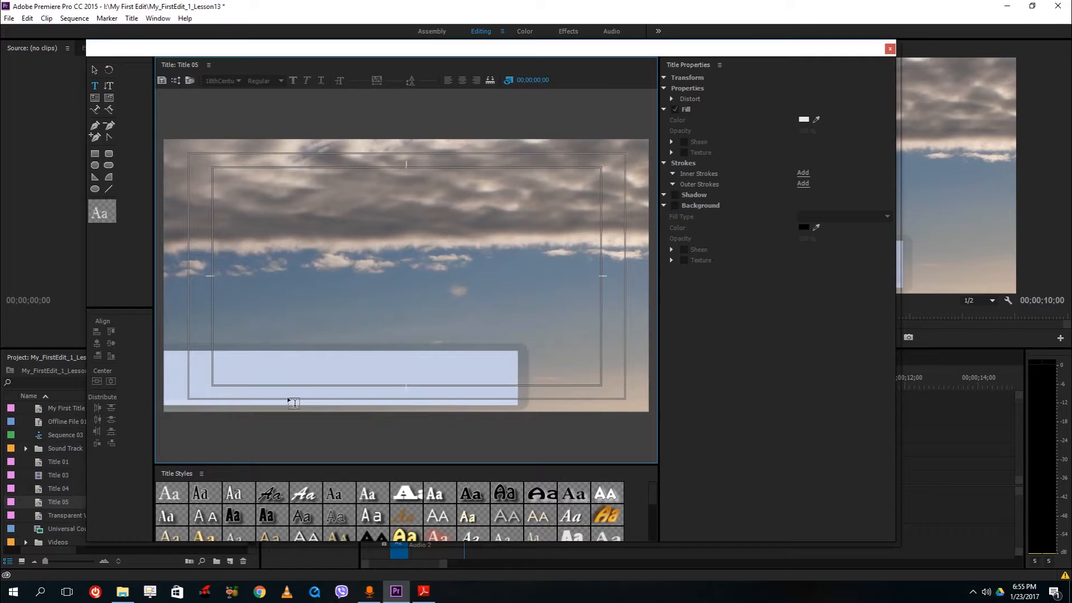
Step: Add the text "TEST TEXT" over the pale blue lower-third bar in the new title
left_click(240, 364)
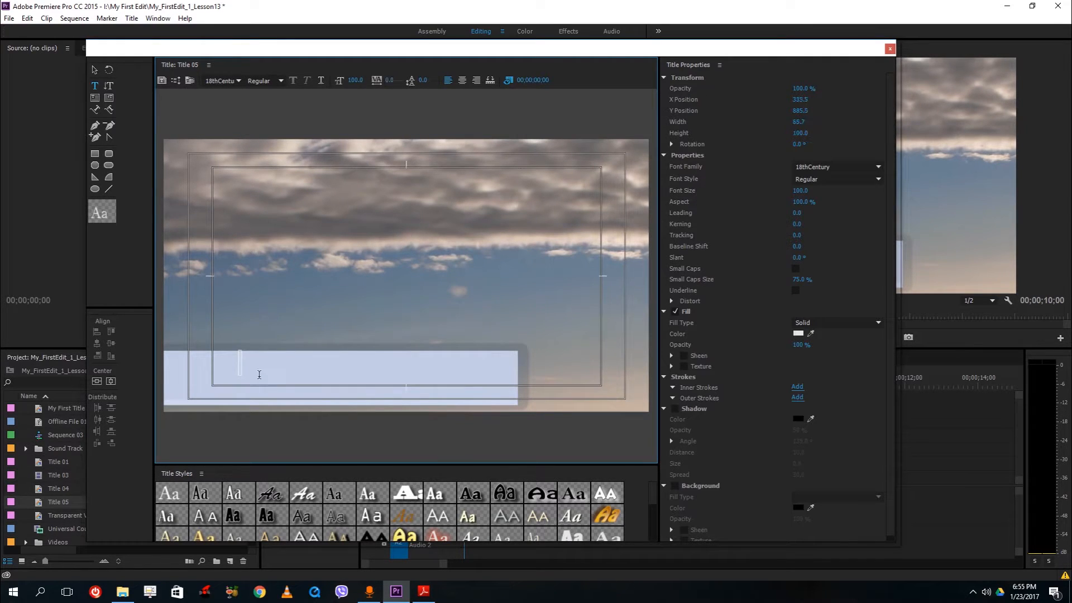
type("TEST TEX")
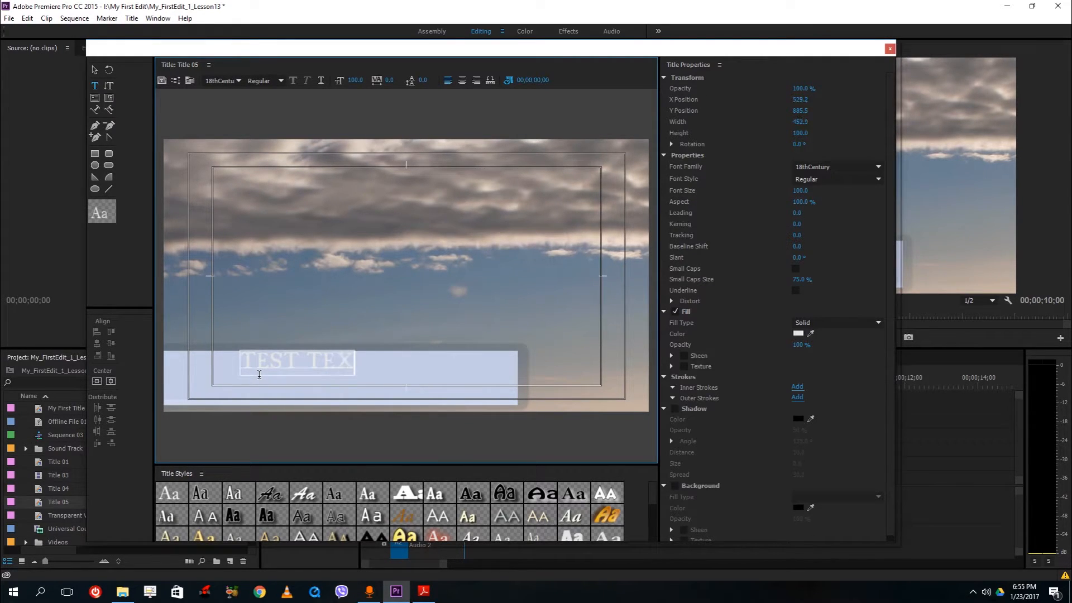
type("T")
key("Escape")
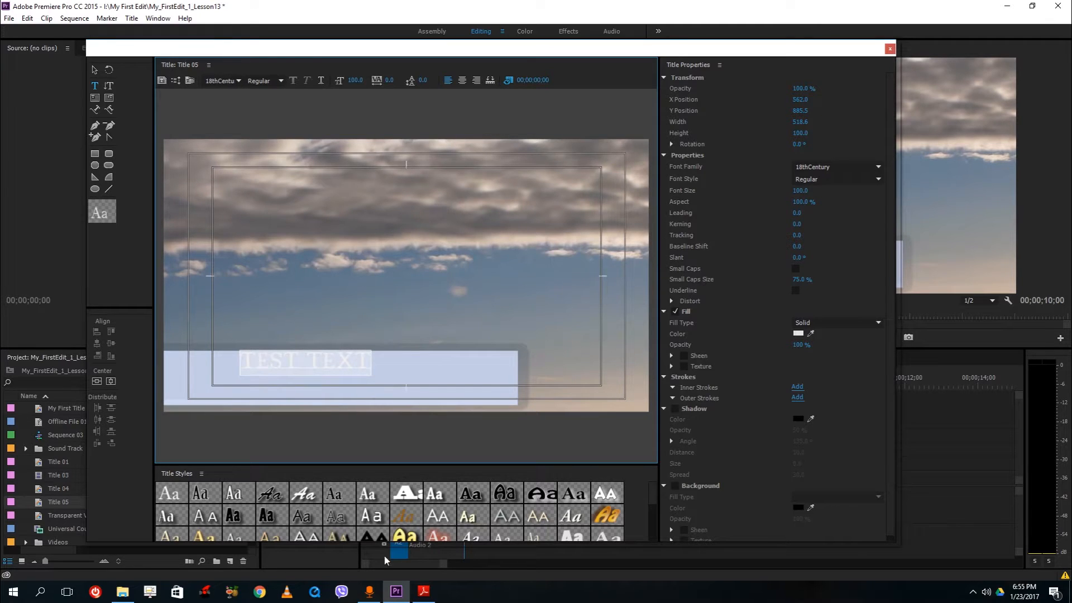
Step: Set the font of TEST TEXT to Myriad Pro Condensed and its fill colour to black (000000)
left_click(223, 80)
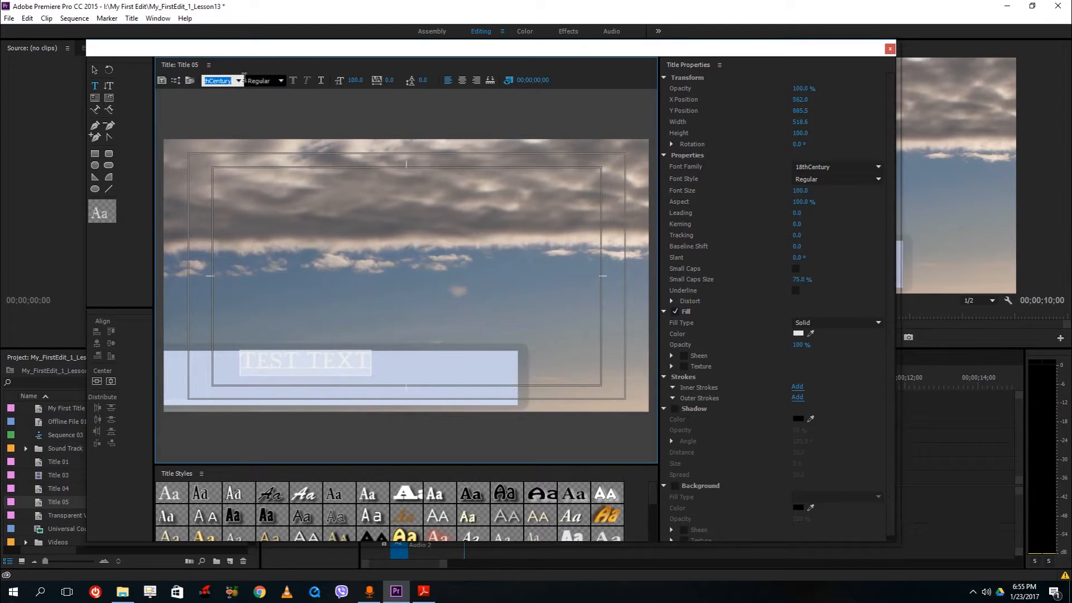
type("Myanmar")
key("Return")
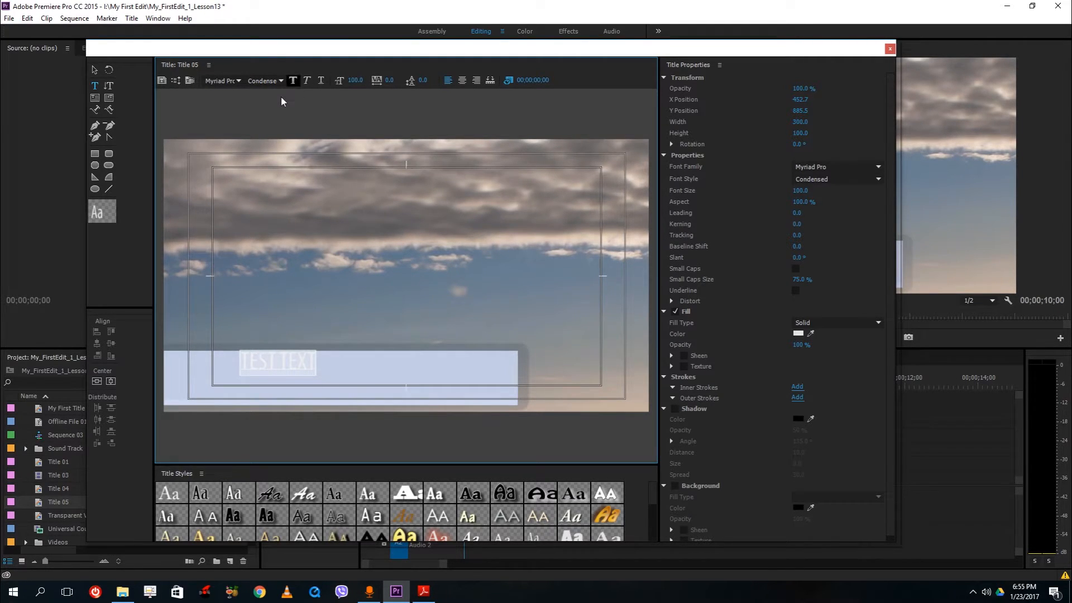
left_click(801, 334)
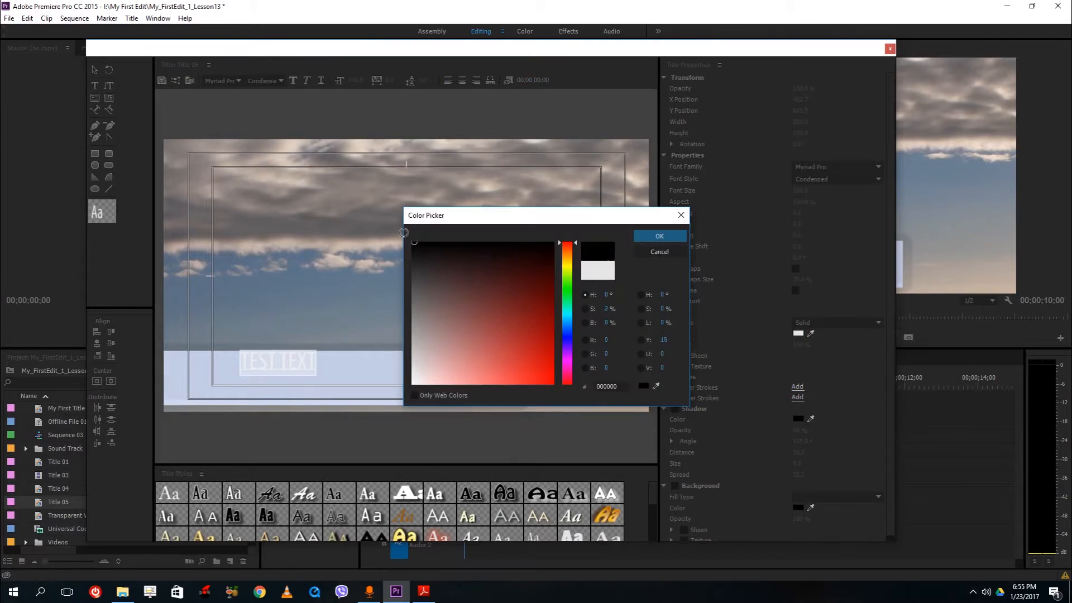
left_click(631, 238)
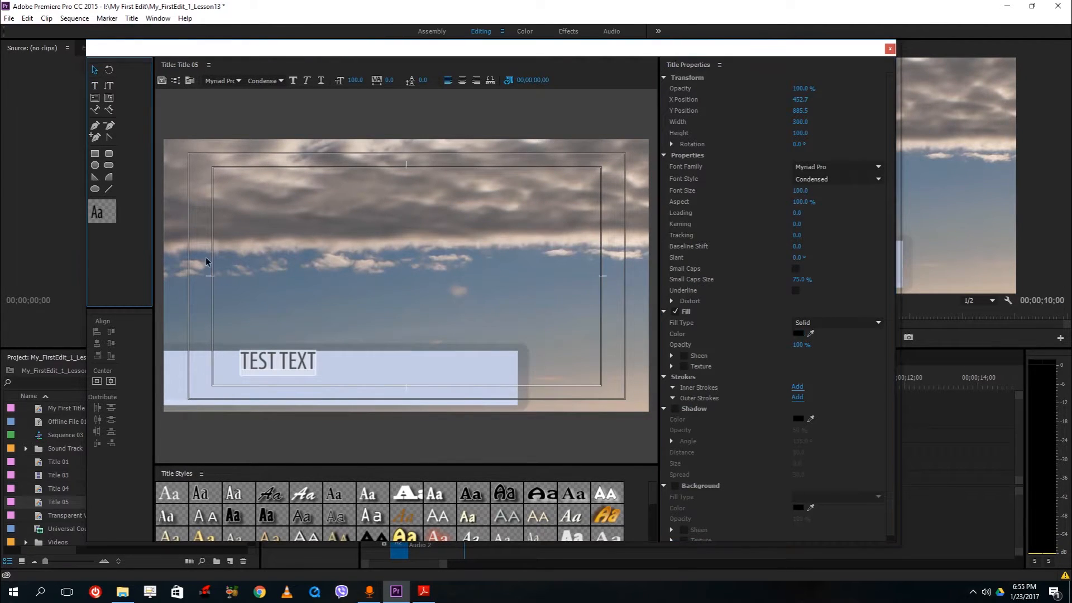
Step: Move the text to about X 353, Y 932 on the bar, and place Title 05 at the start of track V3
left_click_drag(257, 372, 232, 384)
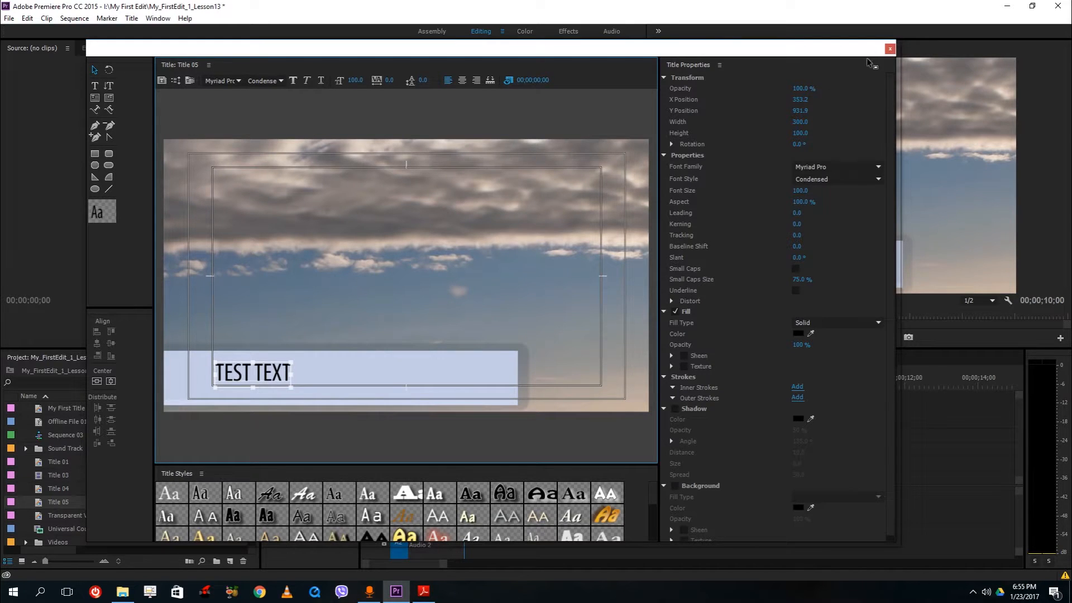
left_click(890, 50)
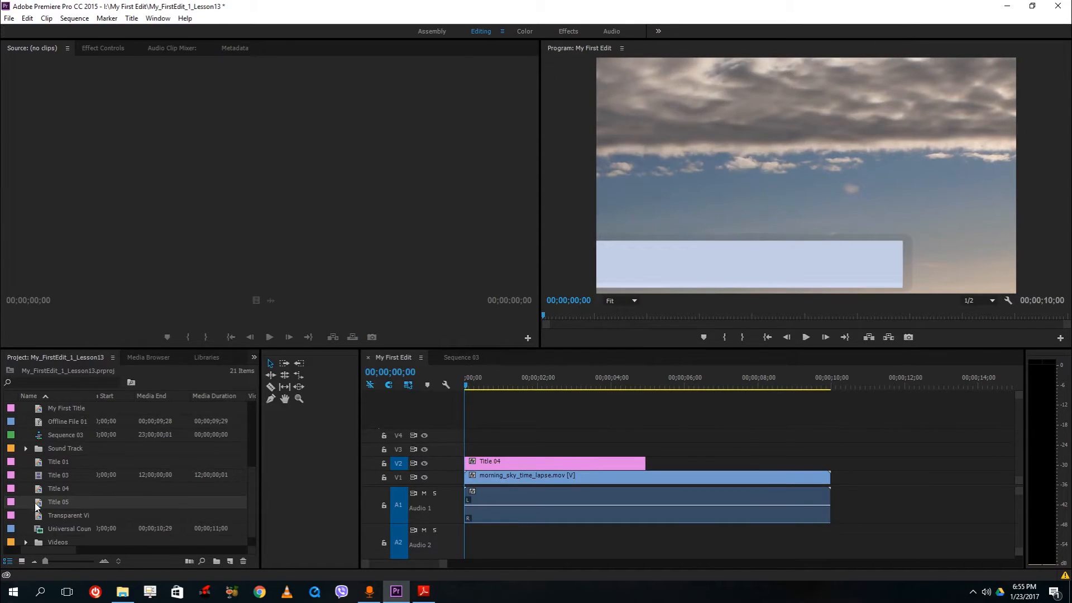
left_click_drag(36, 506, 469, 449)
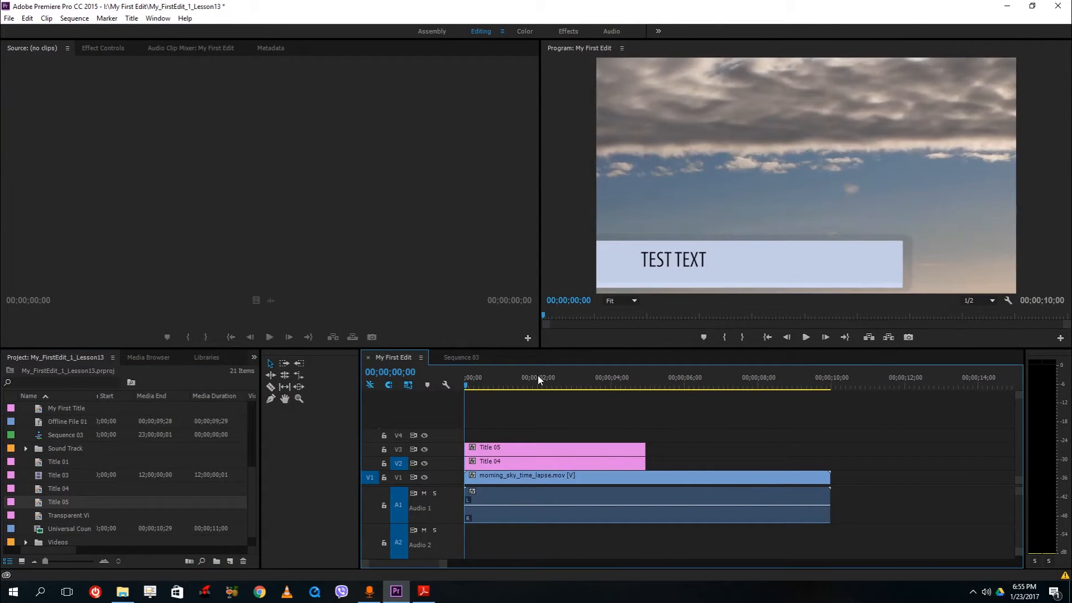
Step: Add a Position keyframe at 00;00;00;13 to Title 04, keeping the bar at its place of 960, 540
left_click(480, 461)
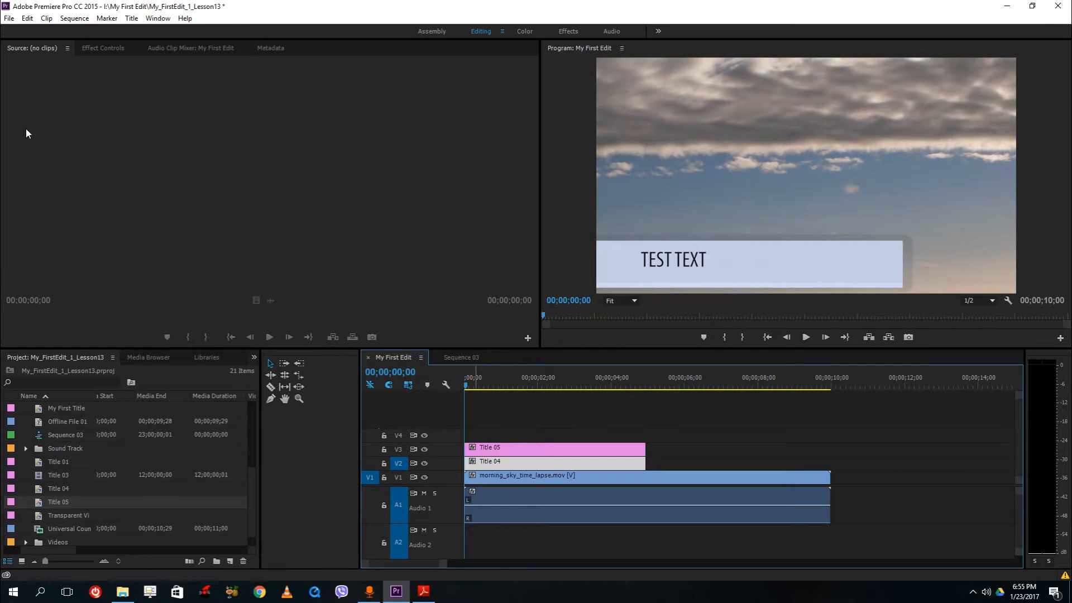
left_click(102, 46)
left_click(8, 92)
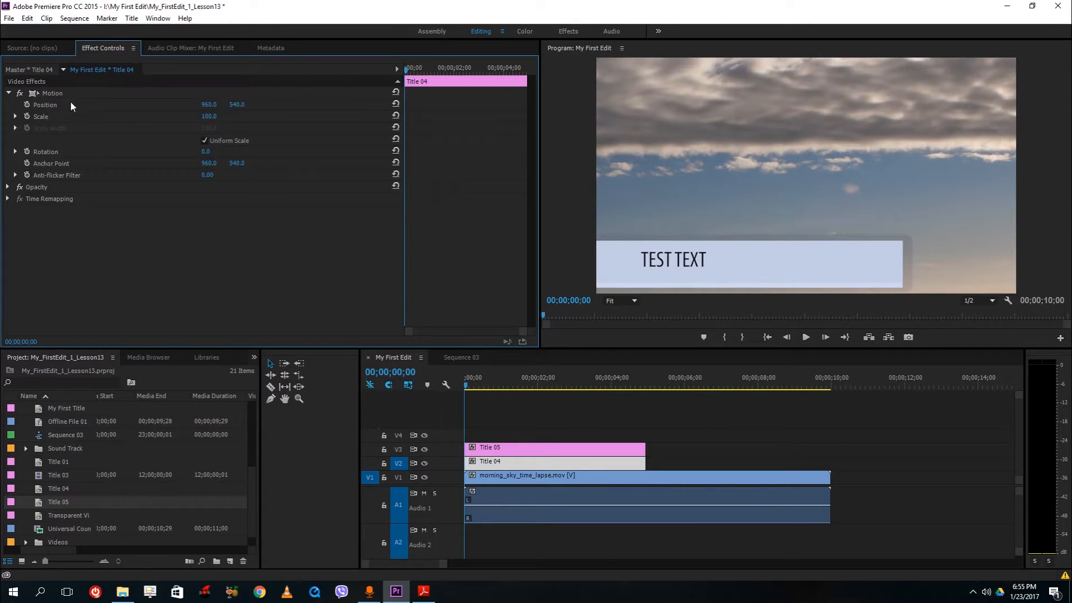
left_click_drag(424, 75, 418, 73)
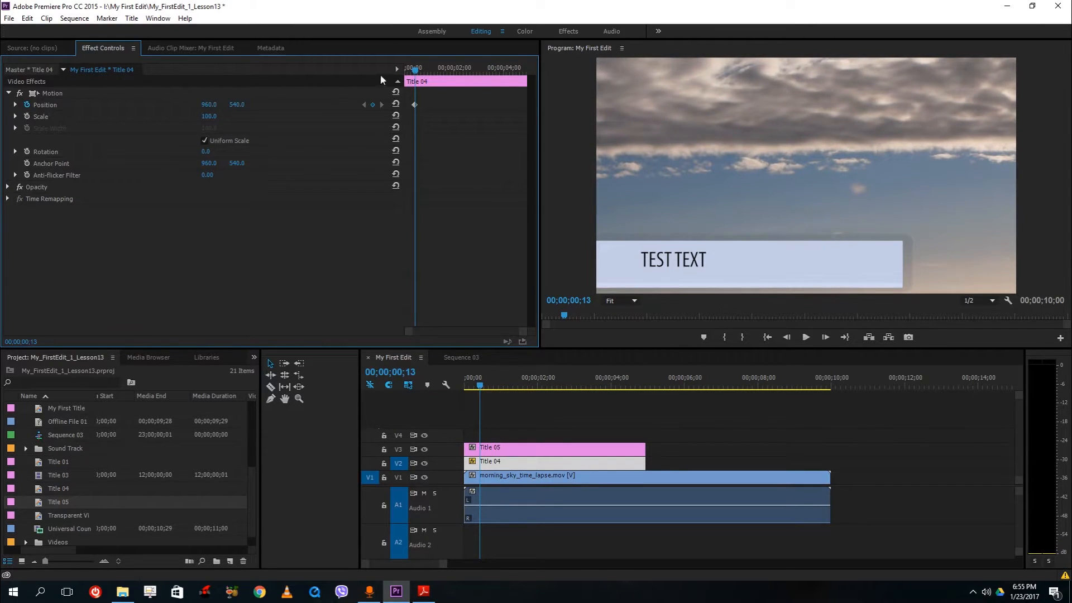
Step: At 00;00;00;01, set Title 04's horizontal position to 2900 so the bar starts outside the frame's right edge
left_click(406, 71)
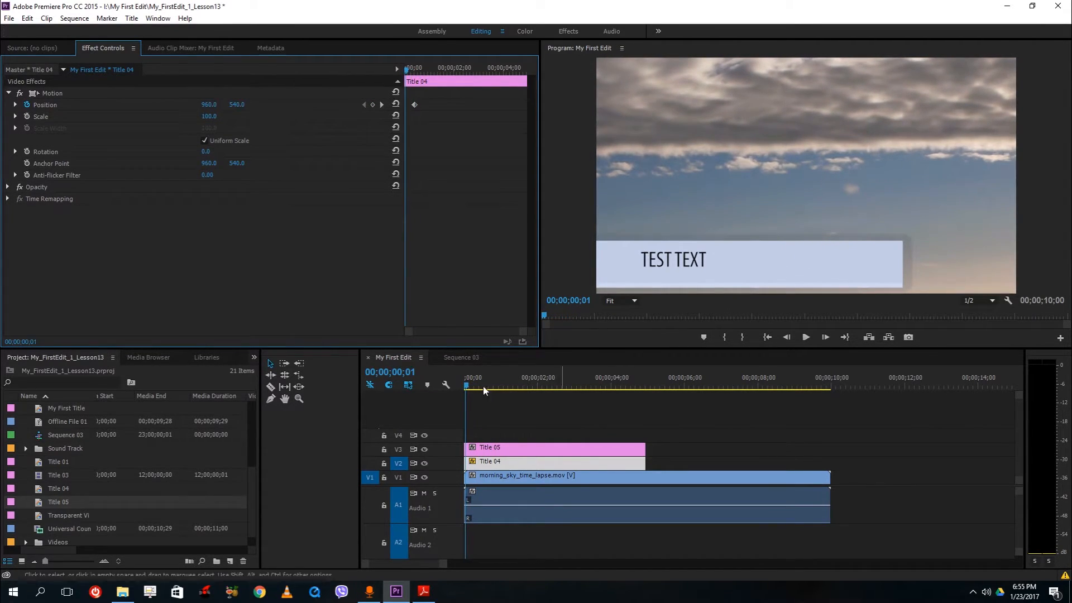
left_click_drag(243, 107, 267, 105)
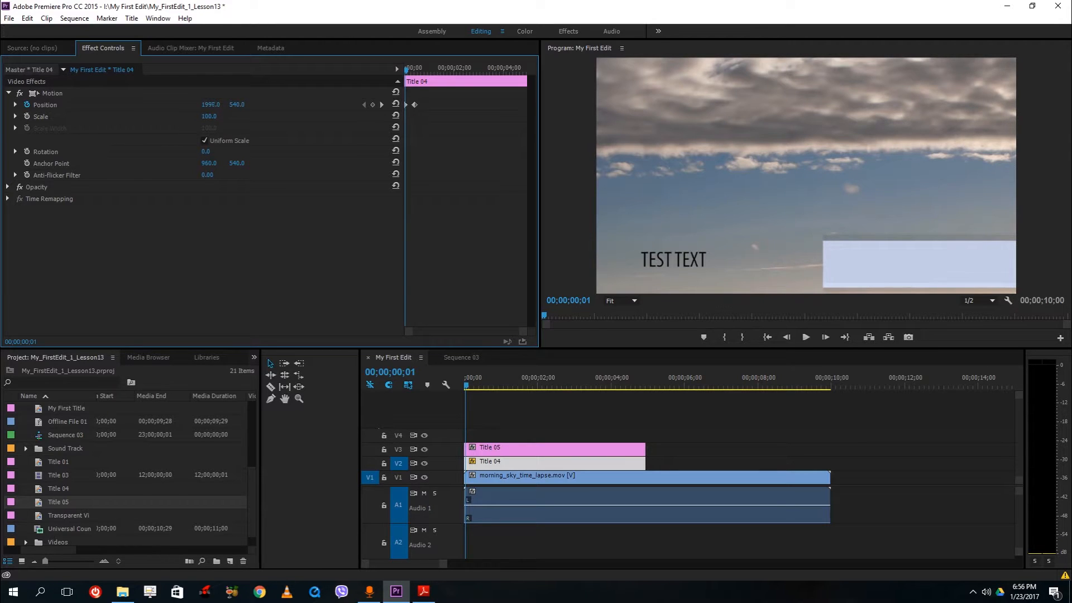
left_click_drag(267, 105, 316, 104)
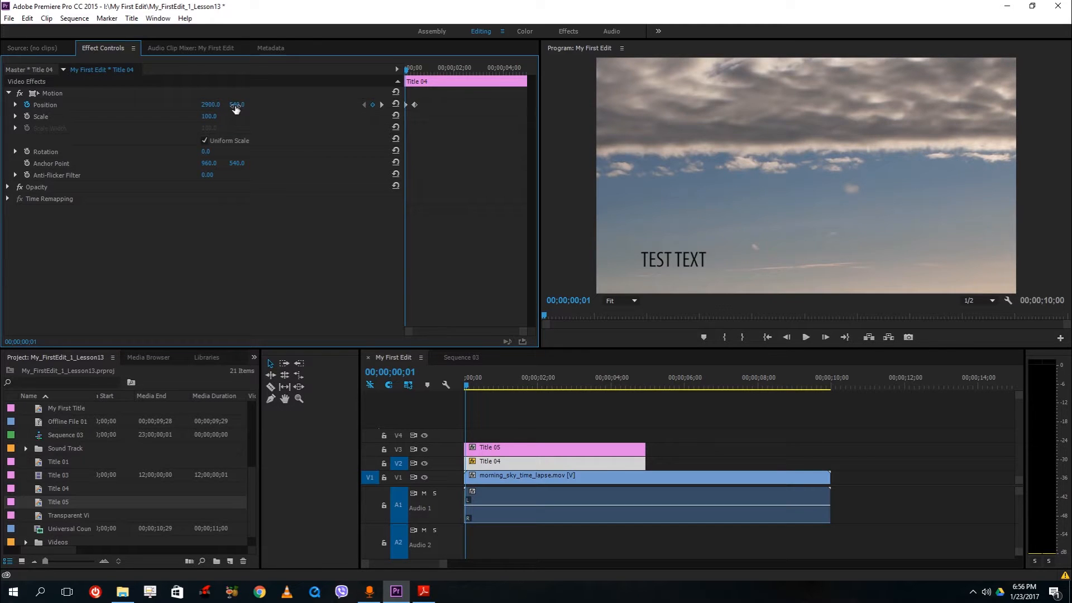
Step: Apply Ease In and Ease Out temporal interpolation to Title 04's two Position keyframes and preview the animation from the sequence start
left_click(496, 447)
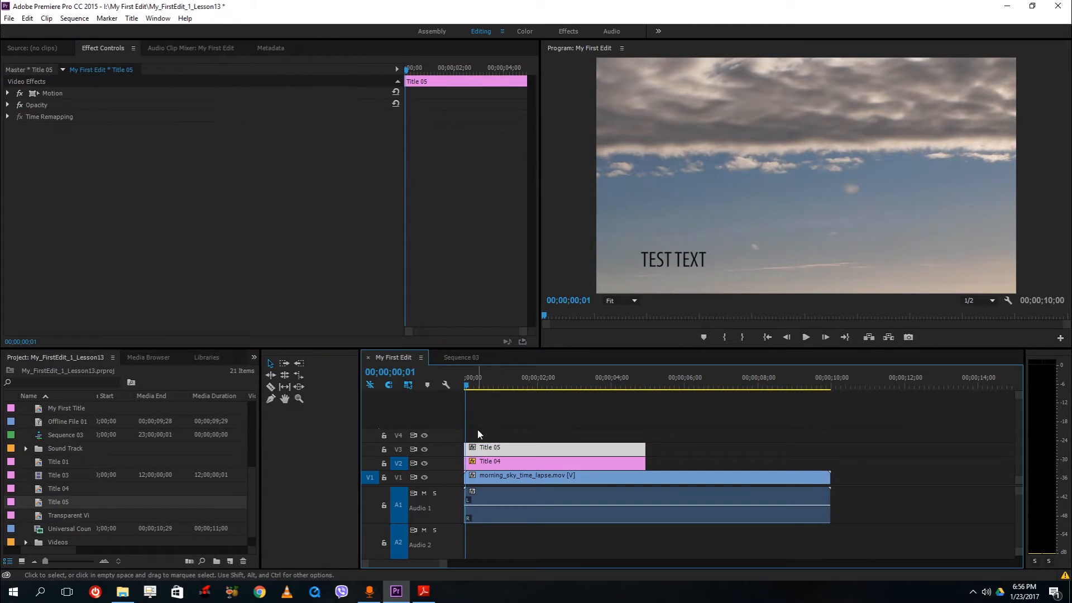
left_click(481, 463)
left_click(414, 105)
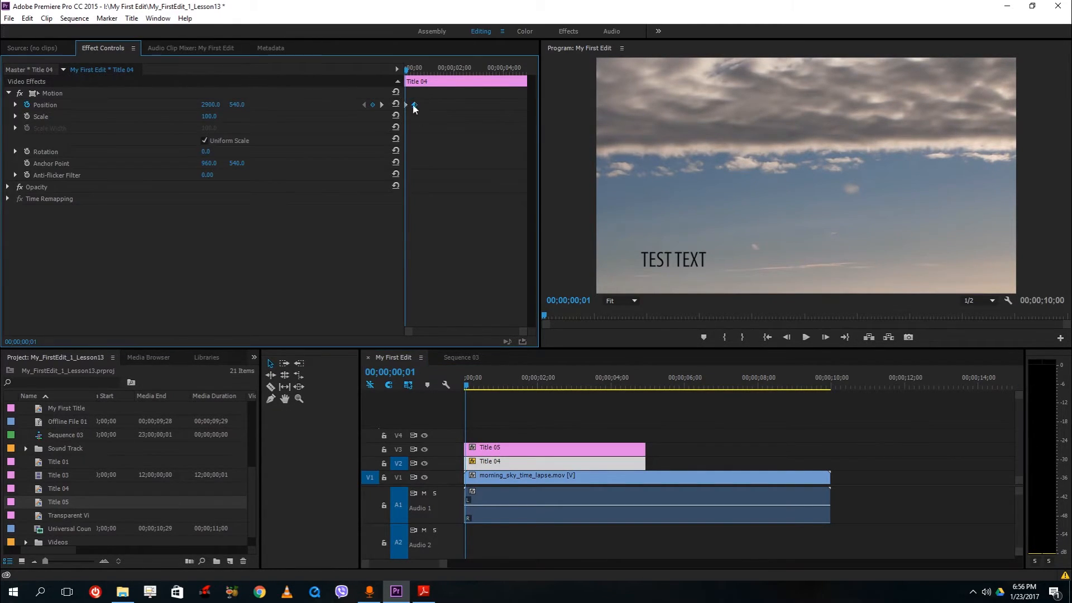
right_click(413, 105)
mouse_move(475, 202)
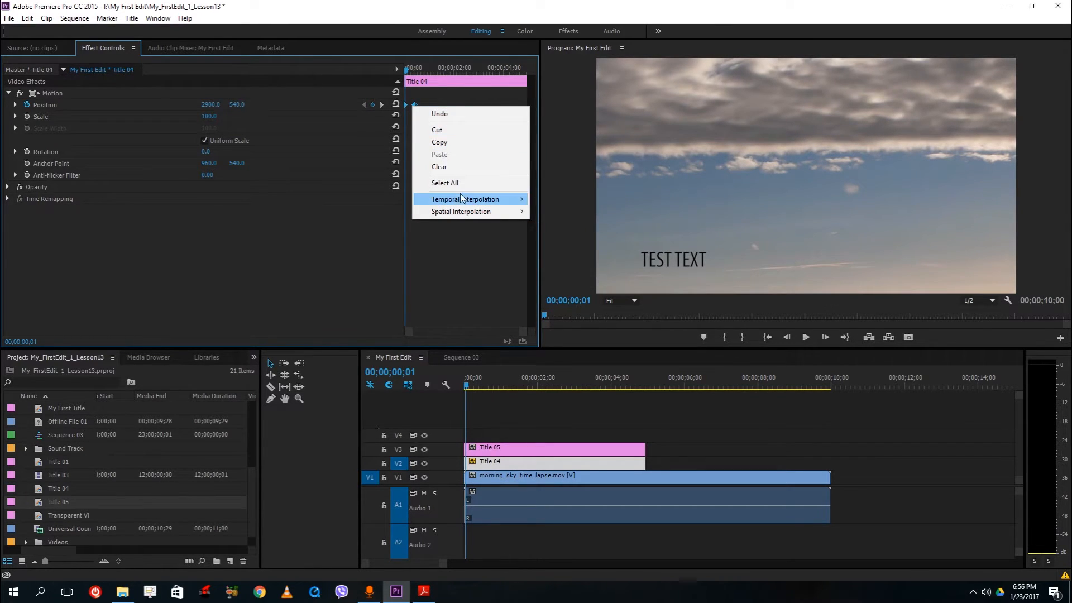
left_click(582, 265)
right_click(414, 105)
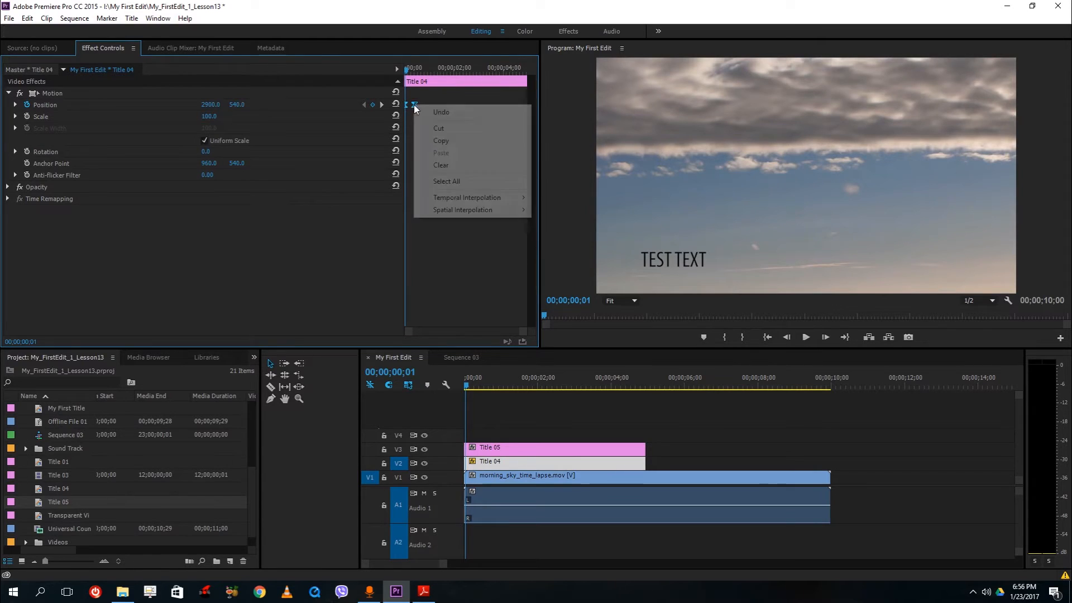
mouse_move(490, 199)
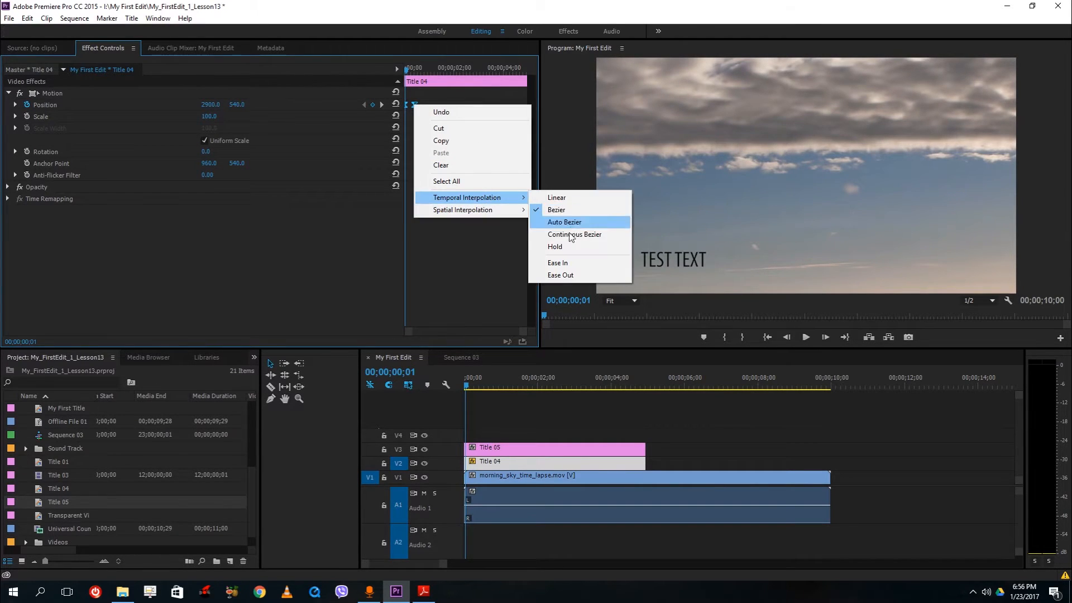
left_click(557, 276)
left_click(510, 397)
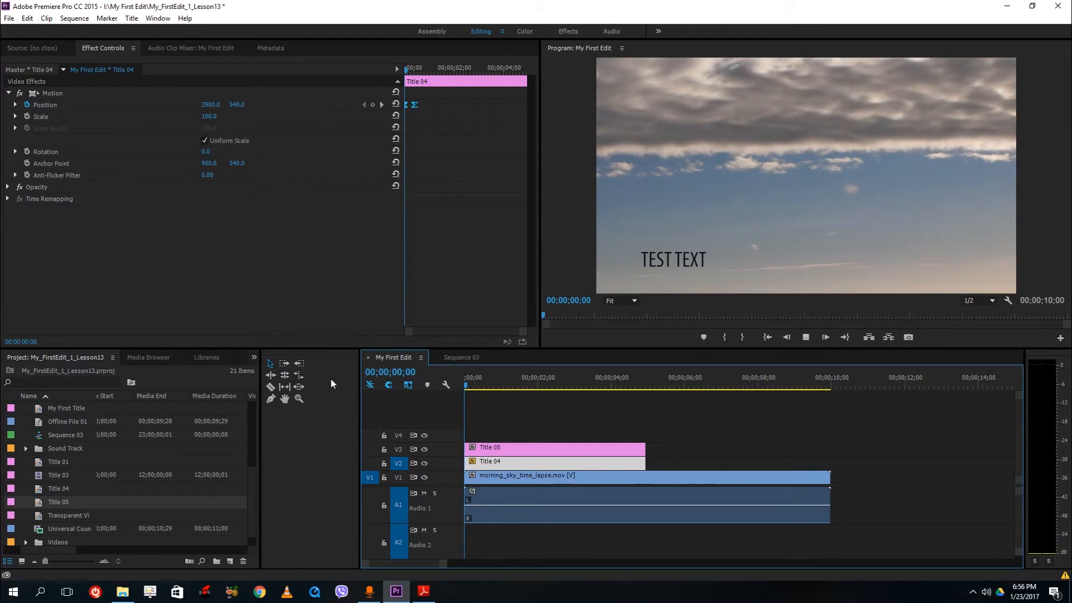
key("space")
key("Home")
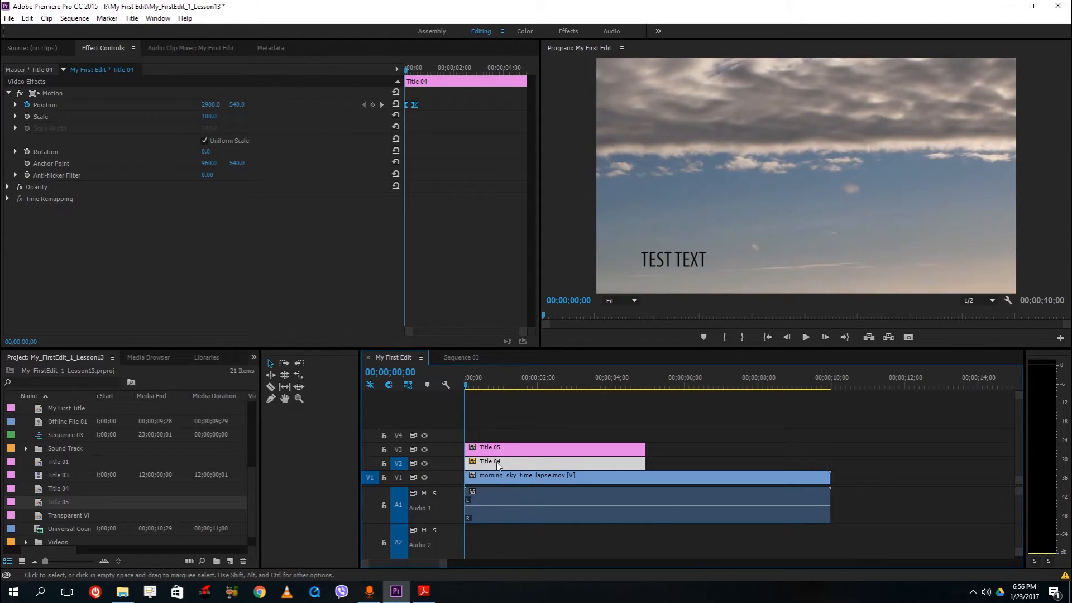
Step: Keyframe Title 05's position from 960, -427 at 00;00;00;10 to 960, 540 at about one second
left_click(495, 449)
left_click(671, 256)
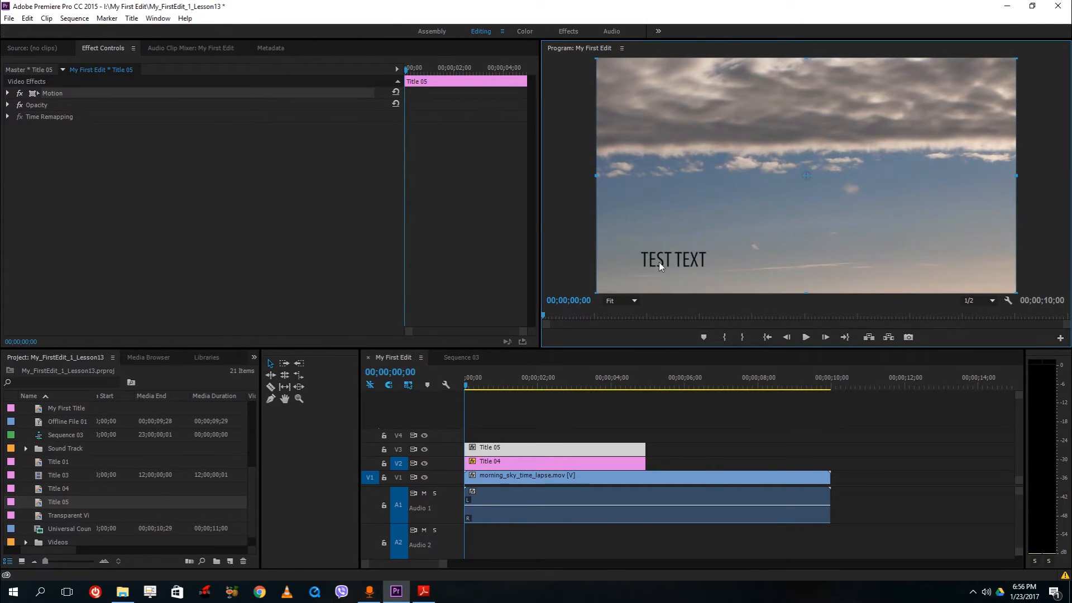
left_click(8, 93)
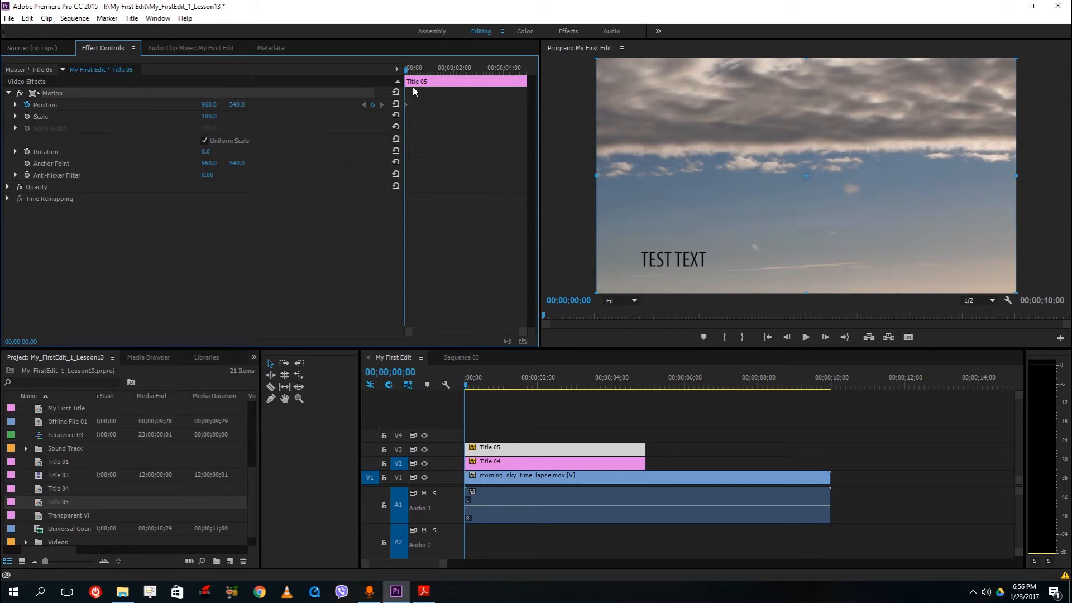
left_click_drag(408, 110, 415, 74)
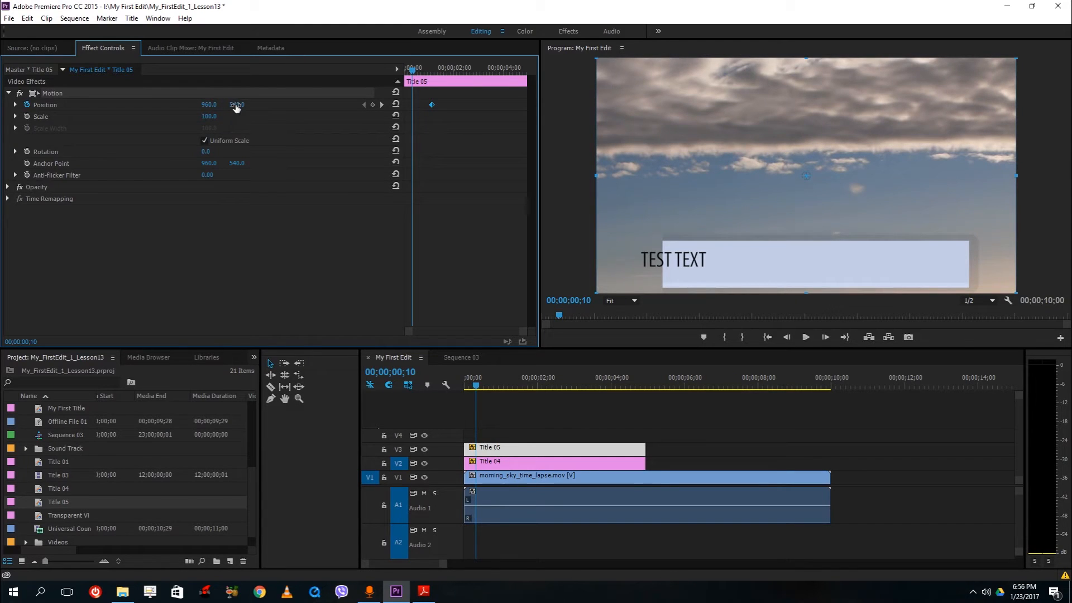
left_click_drag(237, 104, 212, 104)
left_click_drag(238, 105, 82, 105)
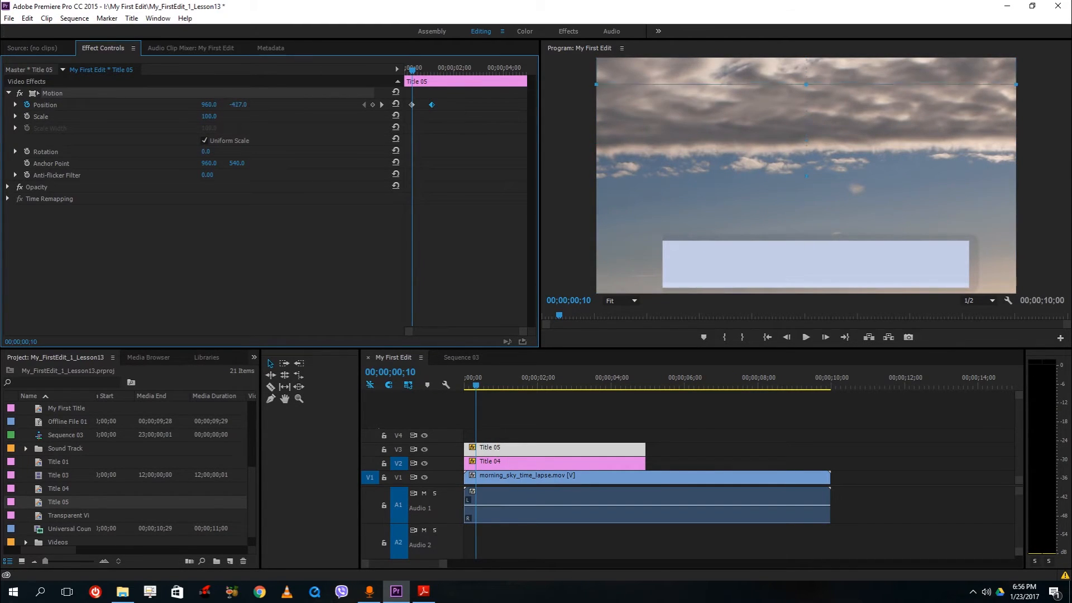
Step: Apply Ease In and Ease Out temporal interpolation to Title 05's two Position keyframes and preview the lower third from the sequence start
right_click(432, 105)
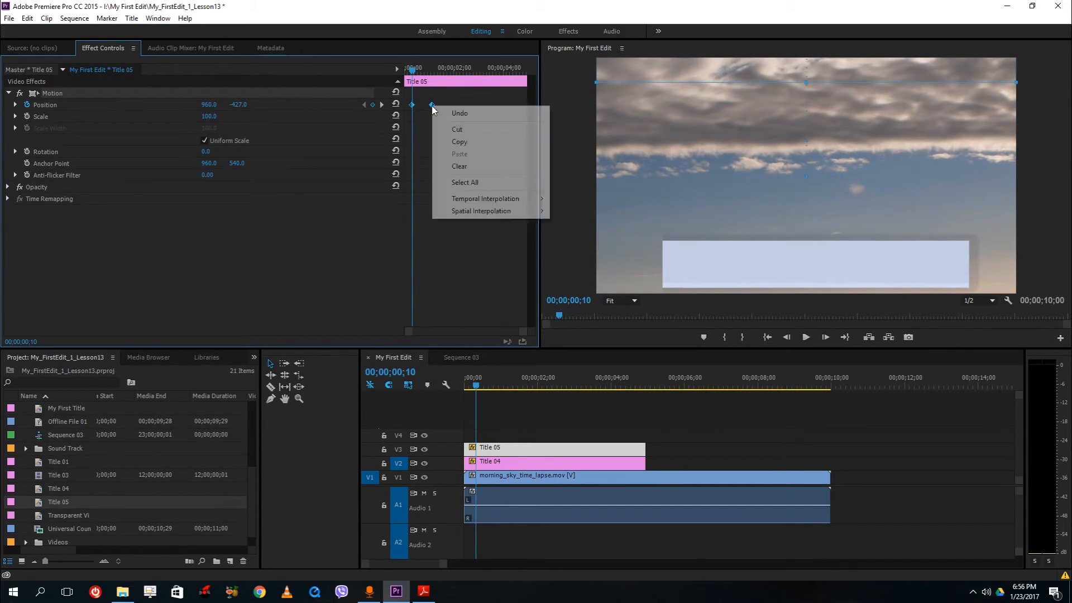
mouse_move(503, 198)
left_click(578, 264)
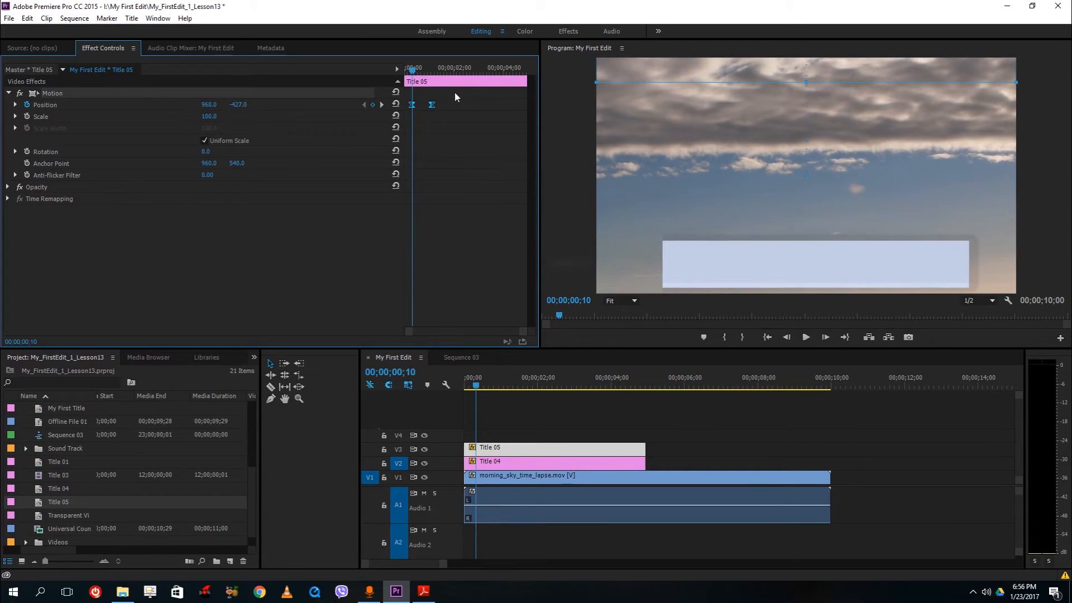
right_click(432, 104)
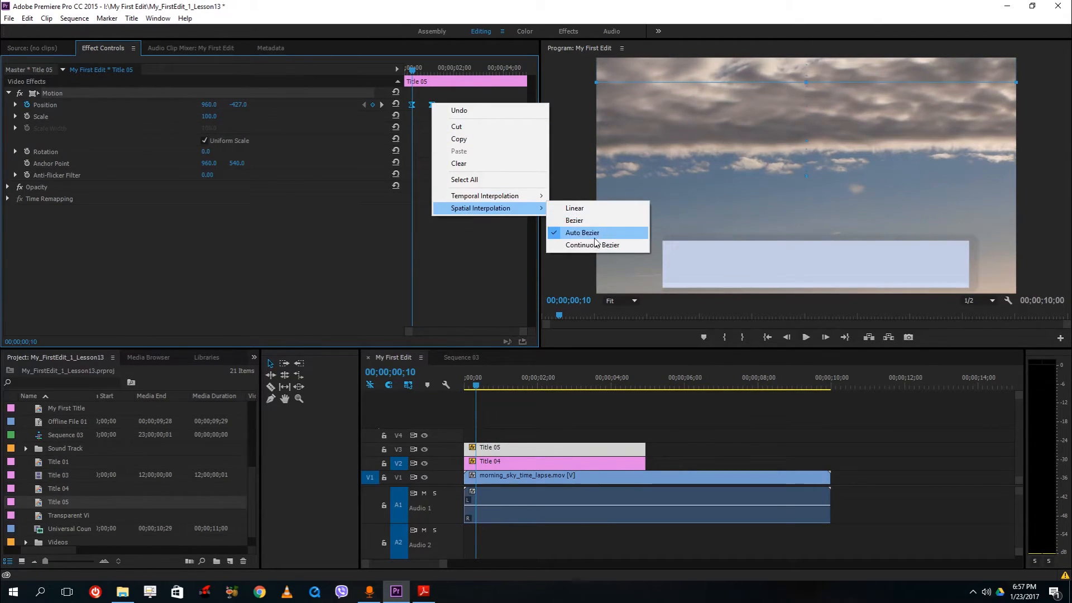
left_click(577, 273)
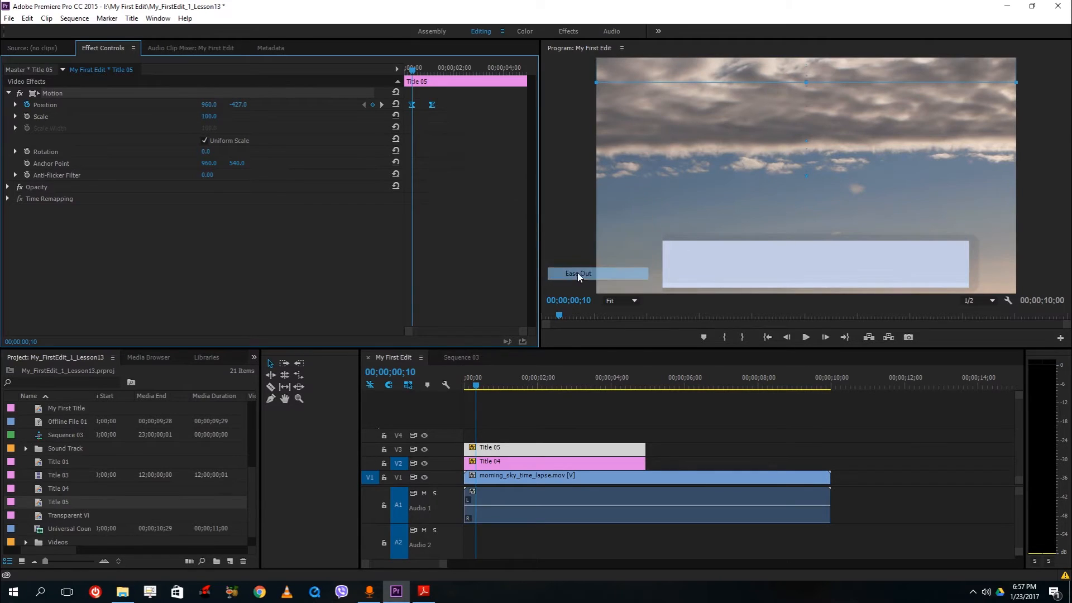
left_click(495, 411)
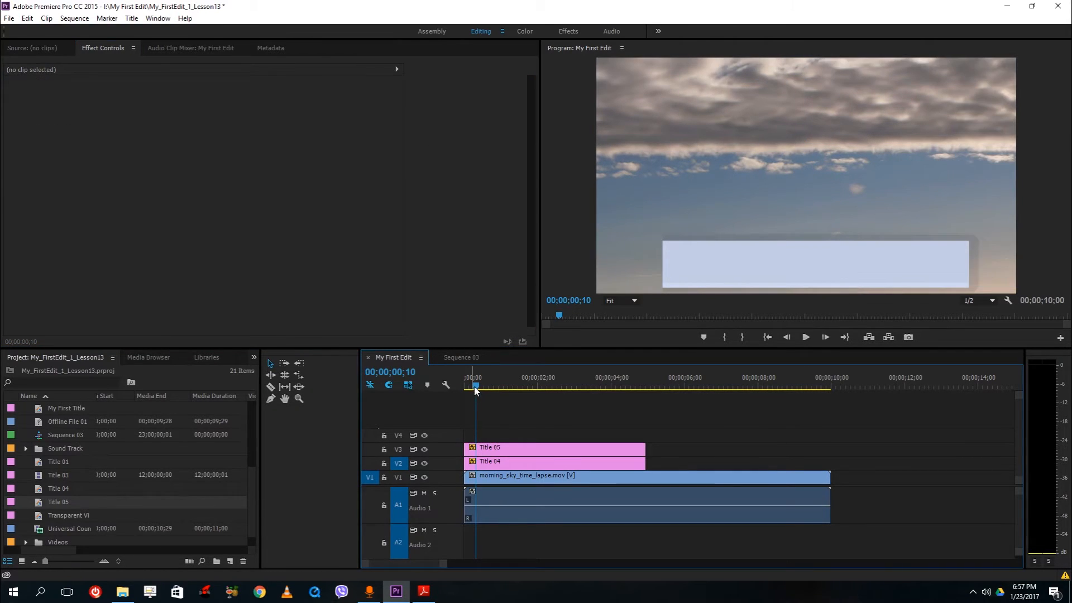
left_click_drag(476, 387, 213, 390)
key("space")
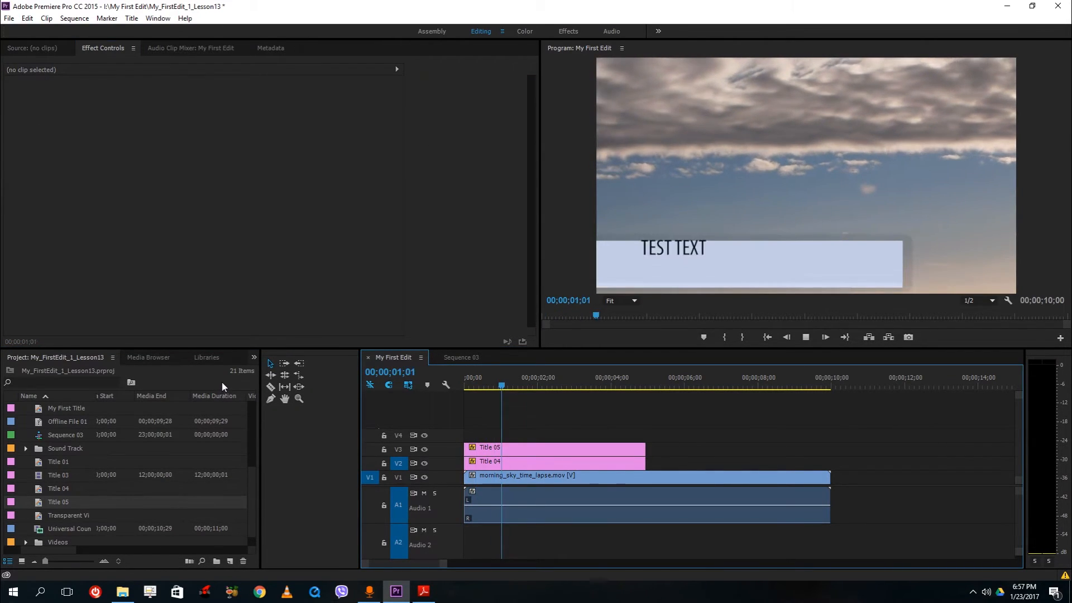
key("space")
Step: Move Title 05's Position keyframes closer together and slightly earlier, and play the sequence from the start to check the text's timing
left_click(501, 451)
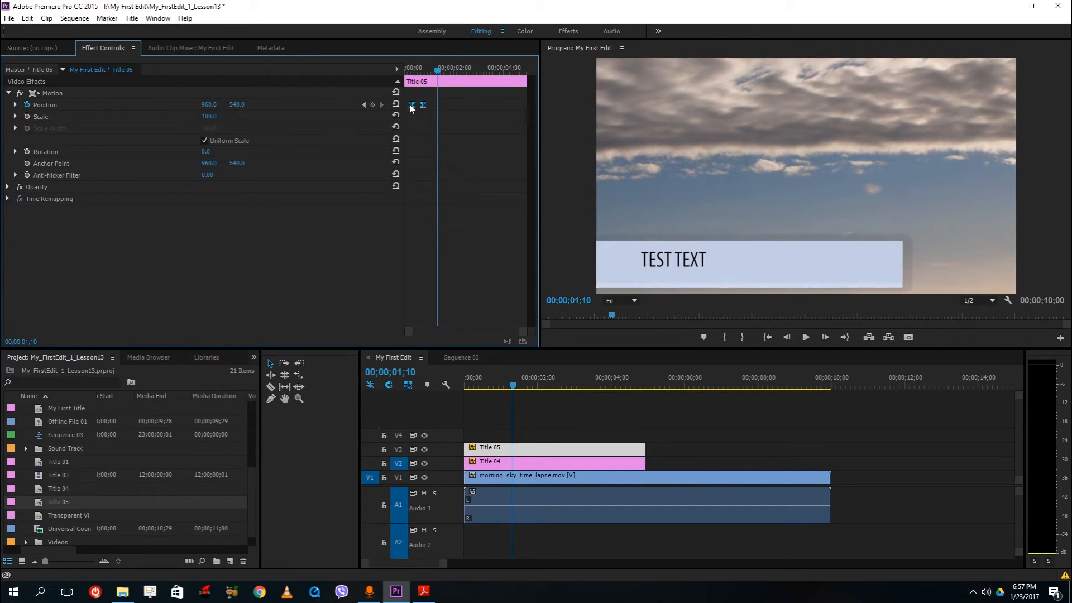
left_click_drag(410, 106, 411, 108)
key("Home")
key("space")
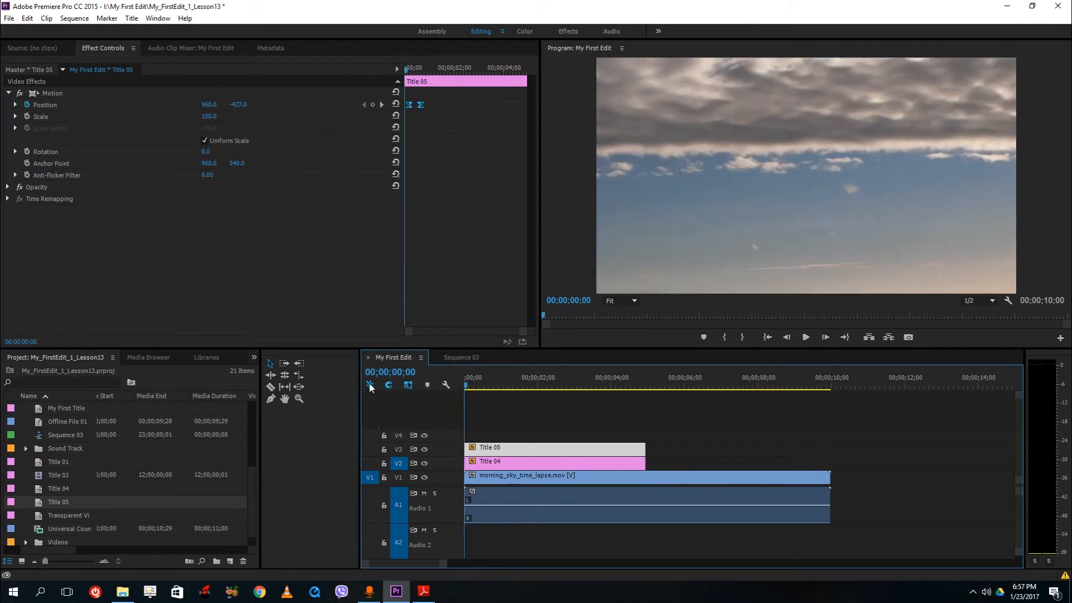
key("space")
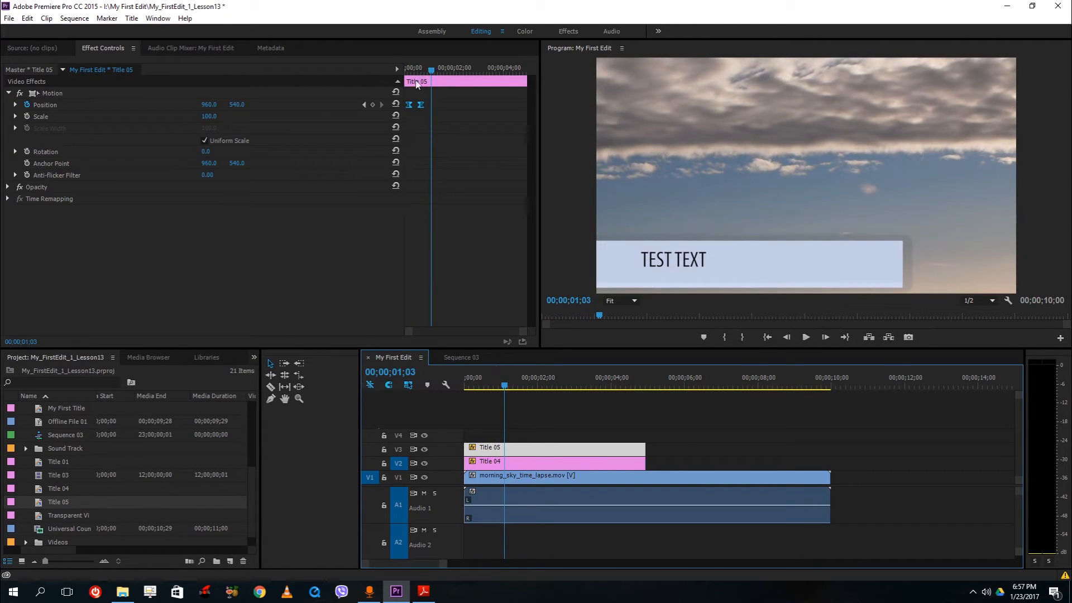
Step: Move Title 05's second Position keyframe still closer to the first so the text drops in faster, and preview it
left_click_drag(421, 104, 416, 105)
left_click(484, 367)
key("Home")
key("space")
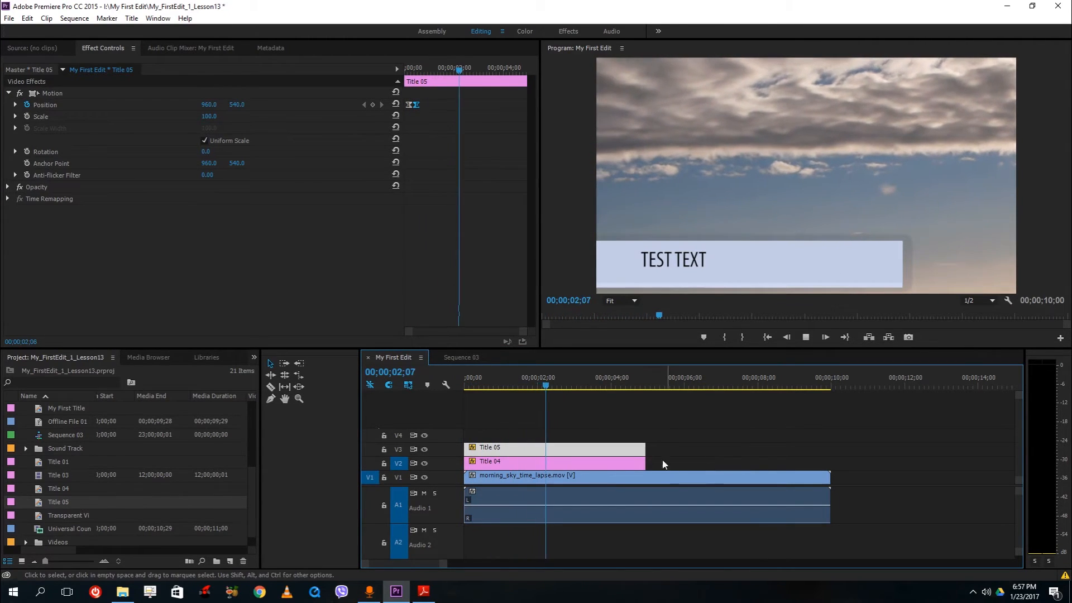
key("space")
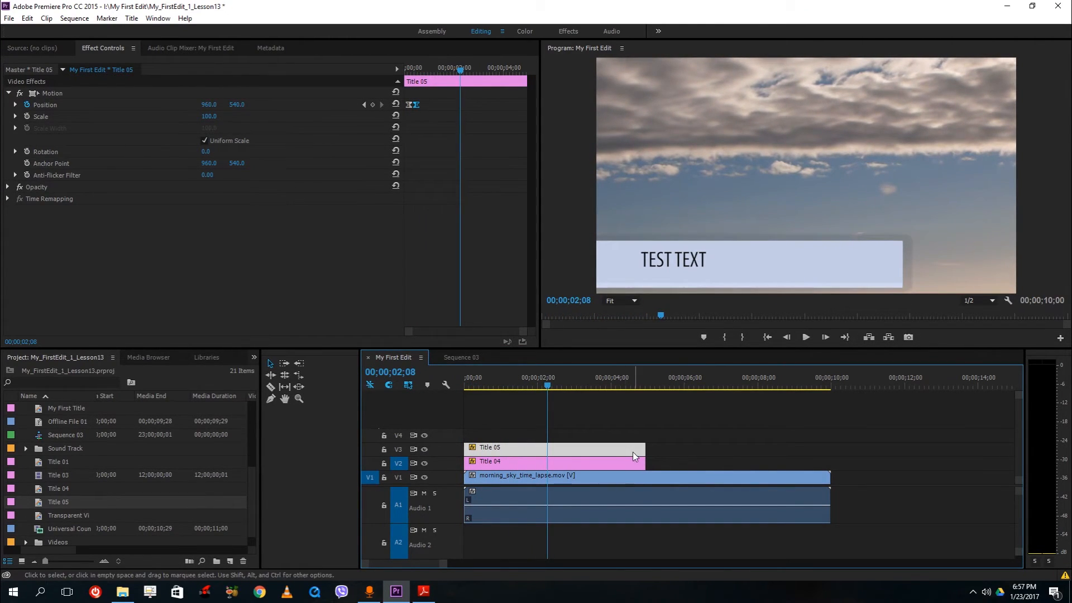
Step: Trim Title 05 to end slightly before Title 04 and apply the Cross Dissolve transition to the ends of both titles
mouse_move(618, 385)
left_mouse_down()
mouse_move(641, 388)
mouse_move(618, 391)
left_mouse_up()
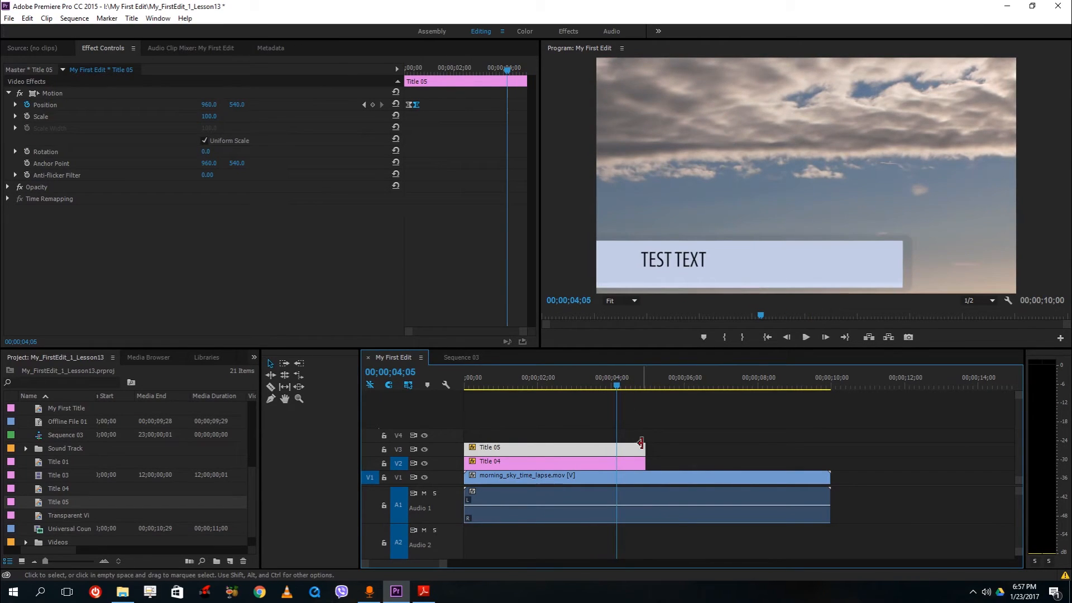
left_click_drag(645, 449, 632, 449)
left_click(147, 358)
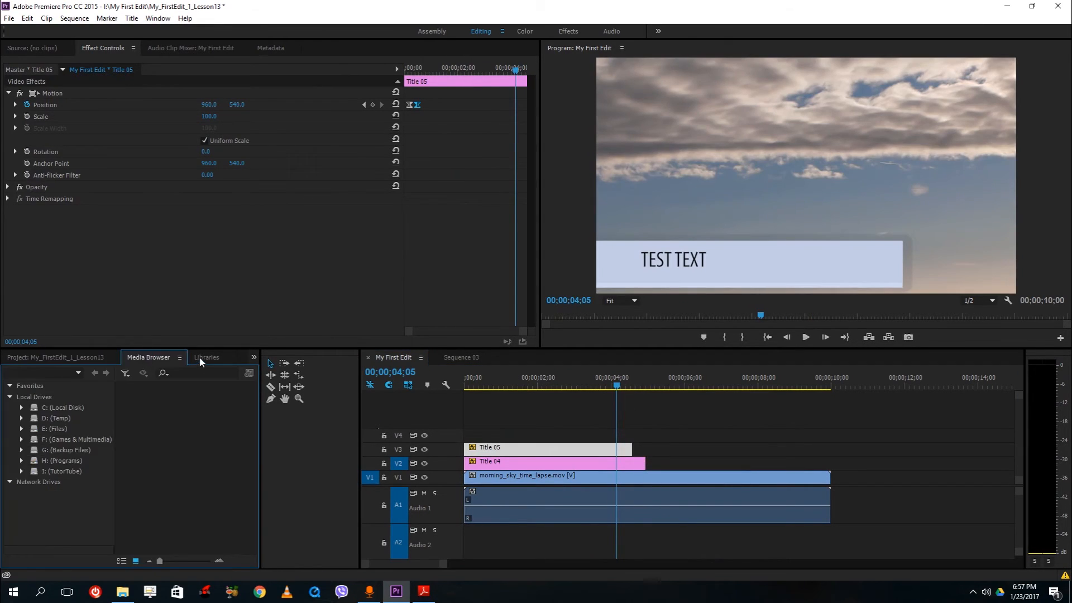
left_click(216, 357)
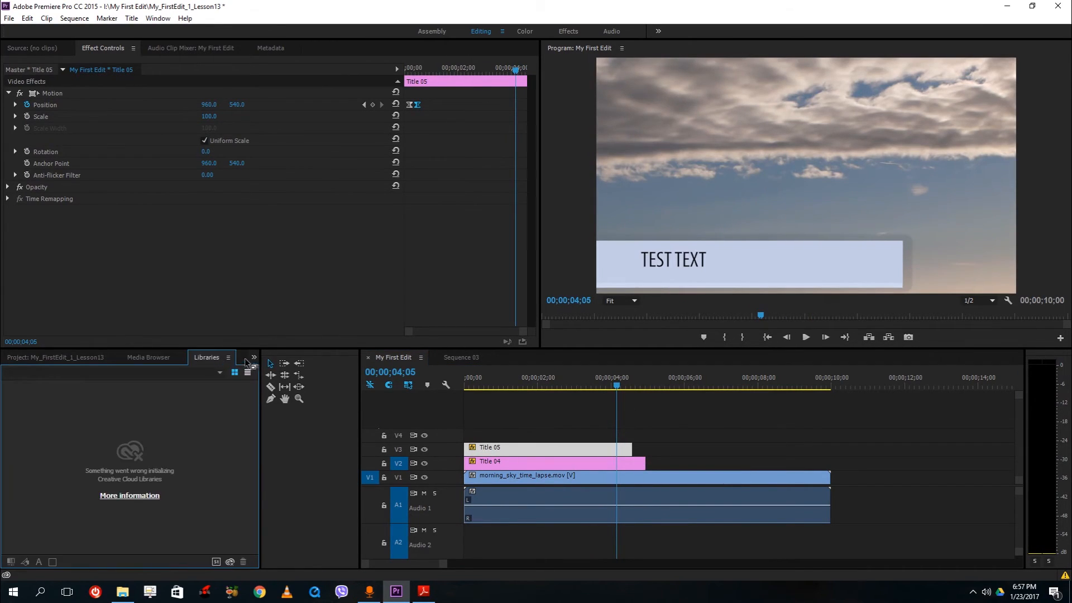
left_click(16, 360)
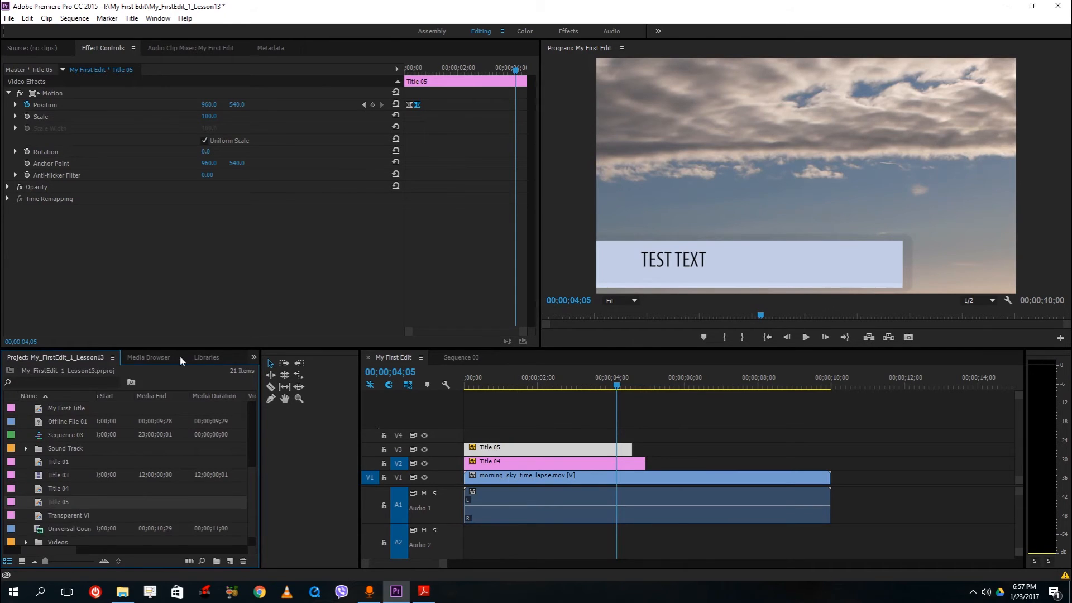
left_click(254, 357)
left_click(272, 391)
left_click(85, 372)
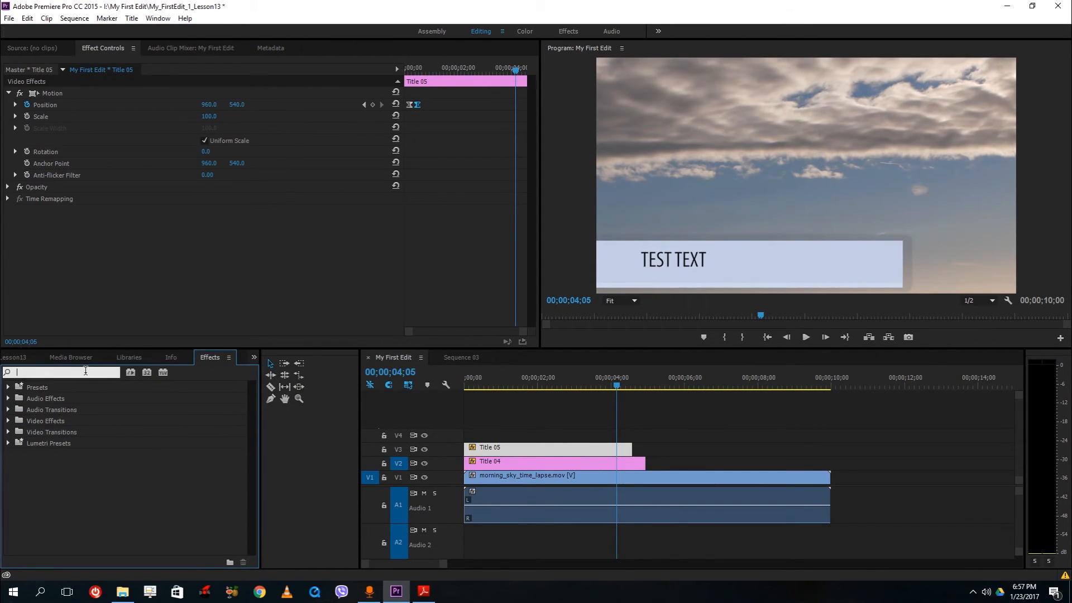
type("cross")
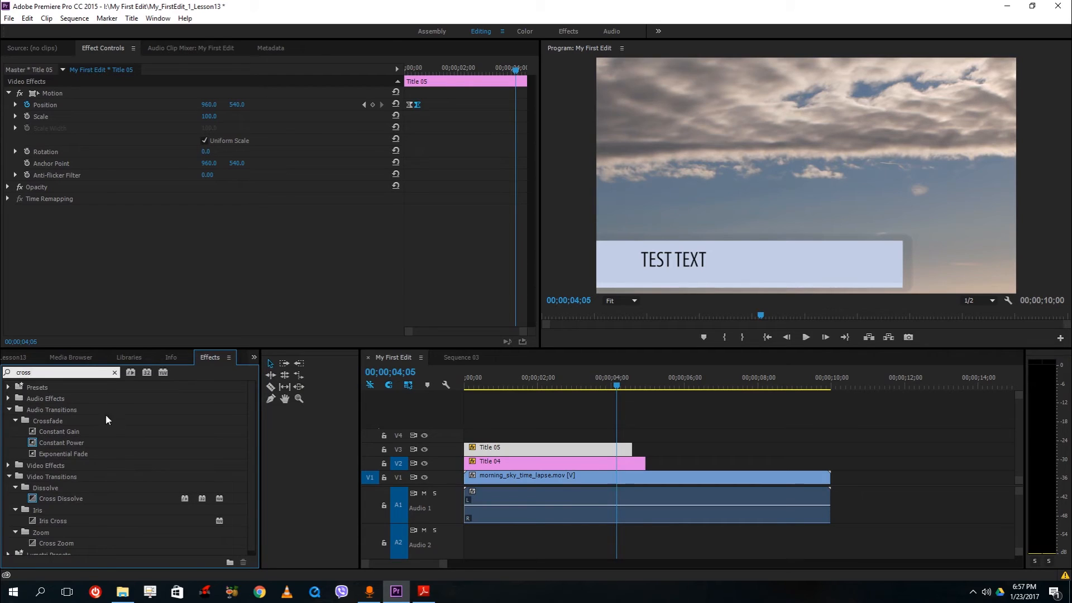
left_click_drag(46, 494, 638, 463)
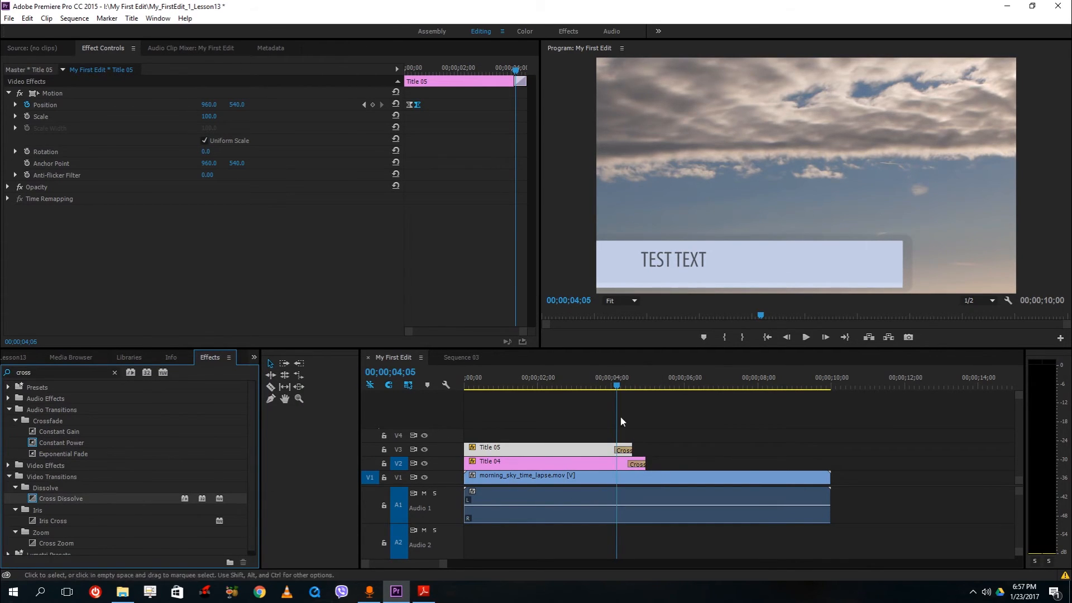
Step: Preview the titles' fade-outs and delete the Cross Dissolve from the end of Title 04
left_click_drag(595, 375, 13, 383)
key("space")
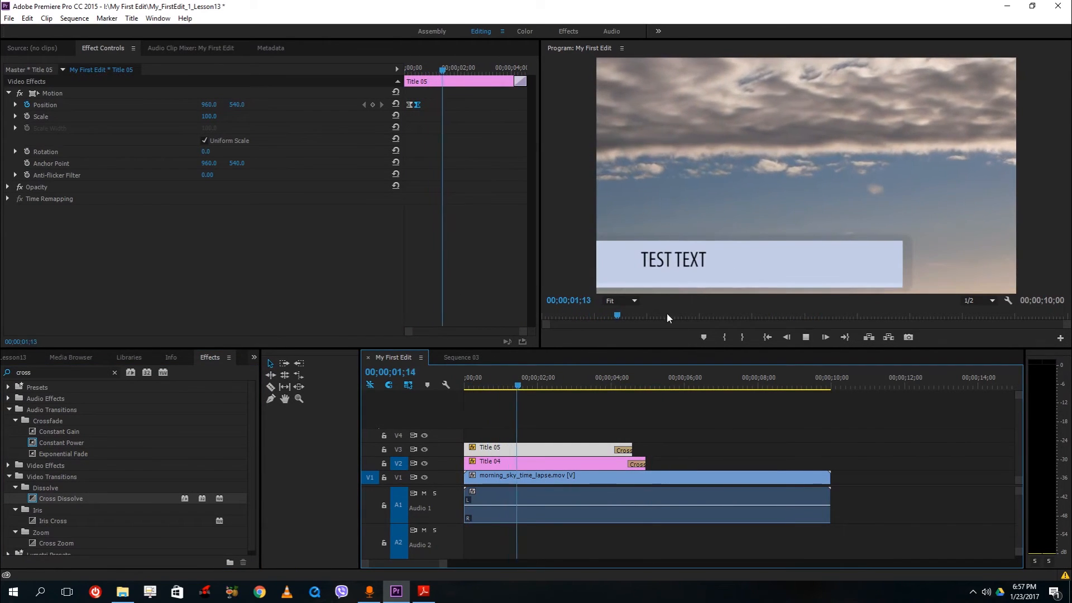
right_click(624, 451)
left_click(625, 429)
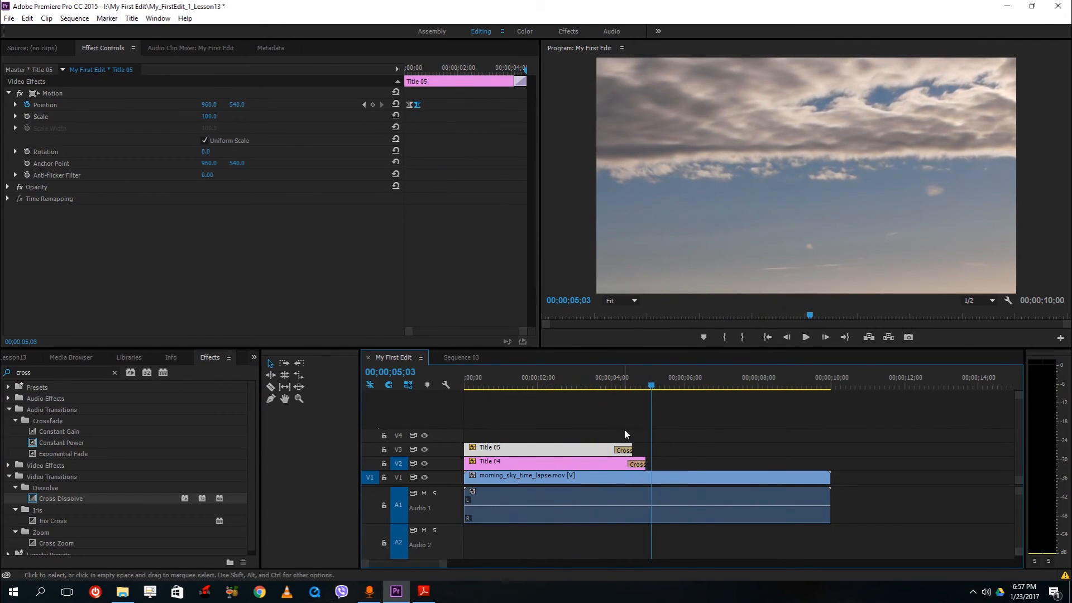
left_click(618, 385)
left_click(631, 385)
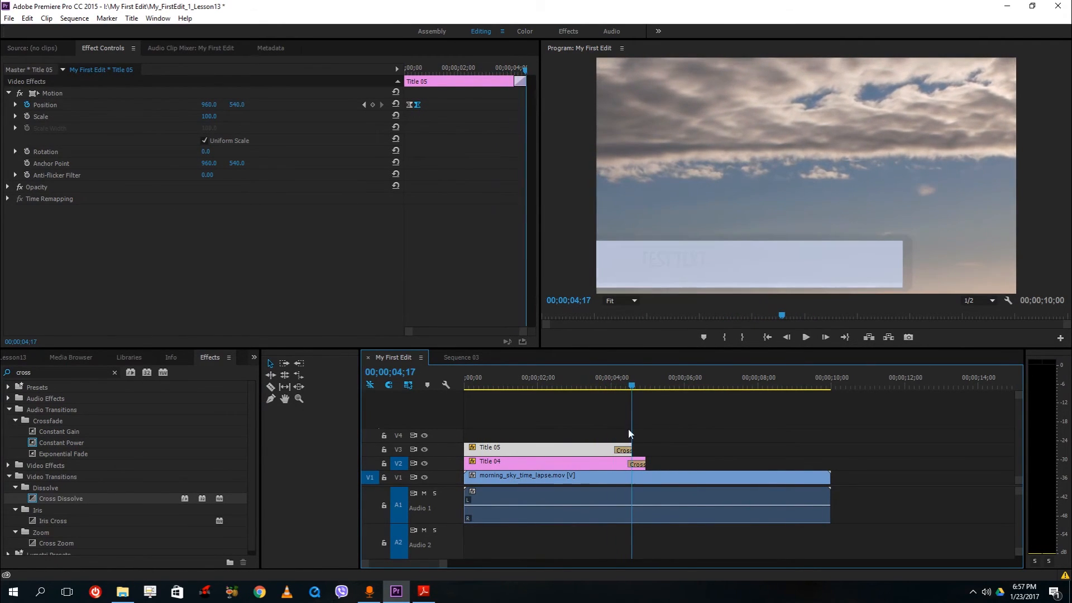
left_click(639, 464)
key("Delete")
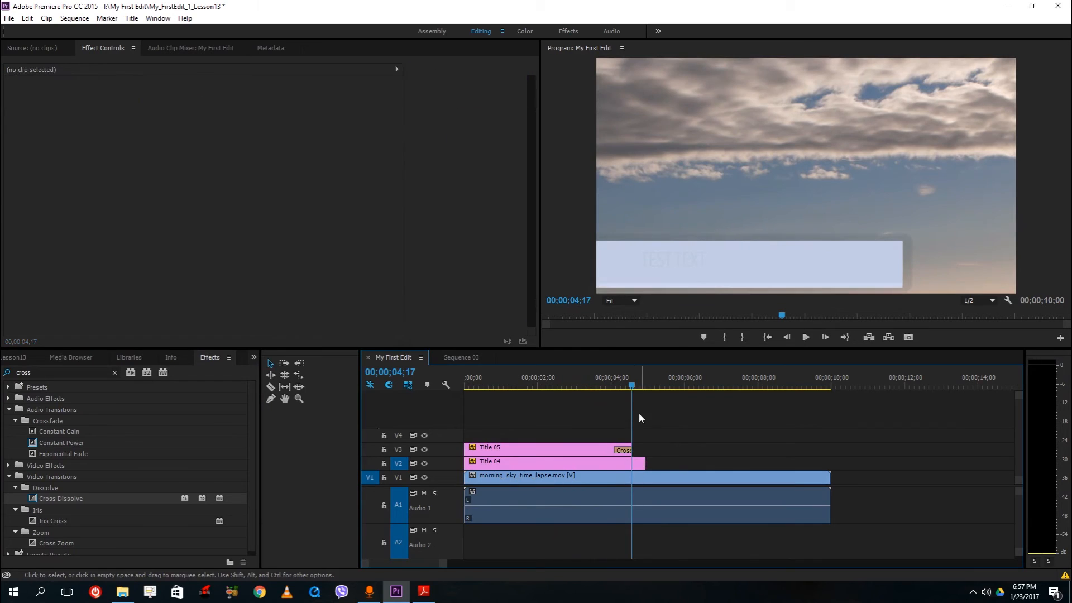
Step: Keyframe Title 04's Position at 00;00;04;15, change its vertical value at 00;00;04;23 so the bar slides down out of frame, and preview
left_click(629, 385)
left_click(634, 463)
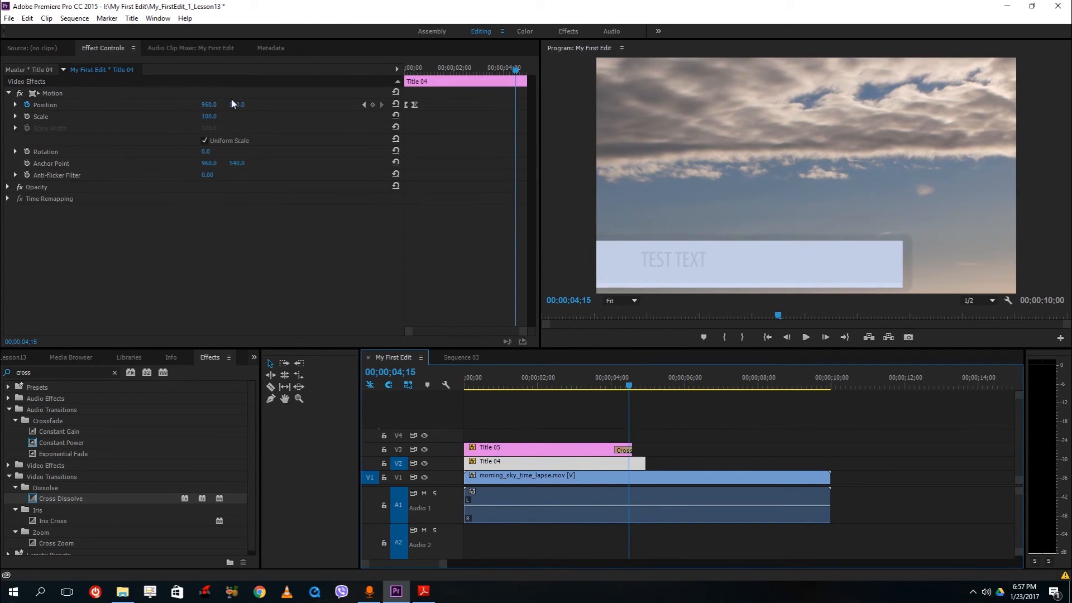
left_click(373, 104)
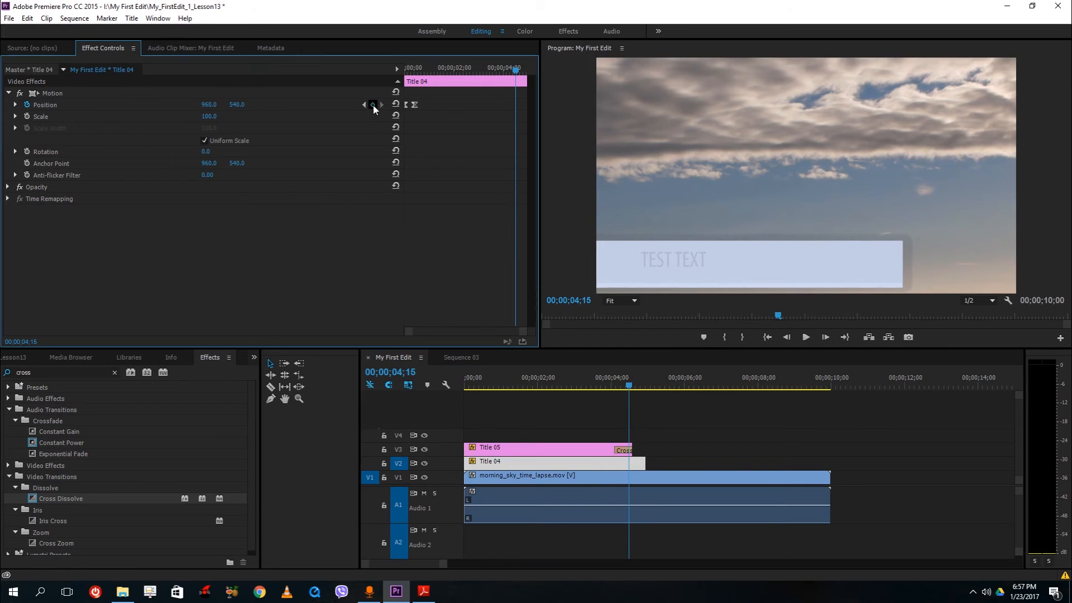
left_click_drag(518, 73, 523, 73)
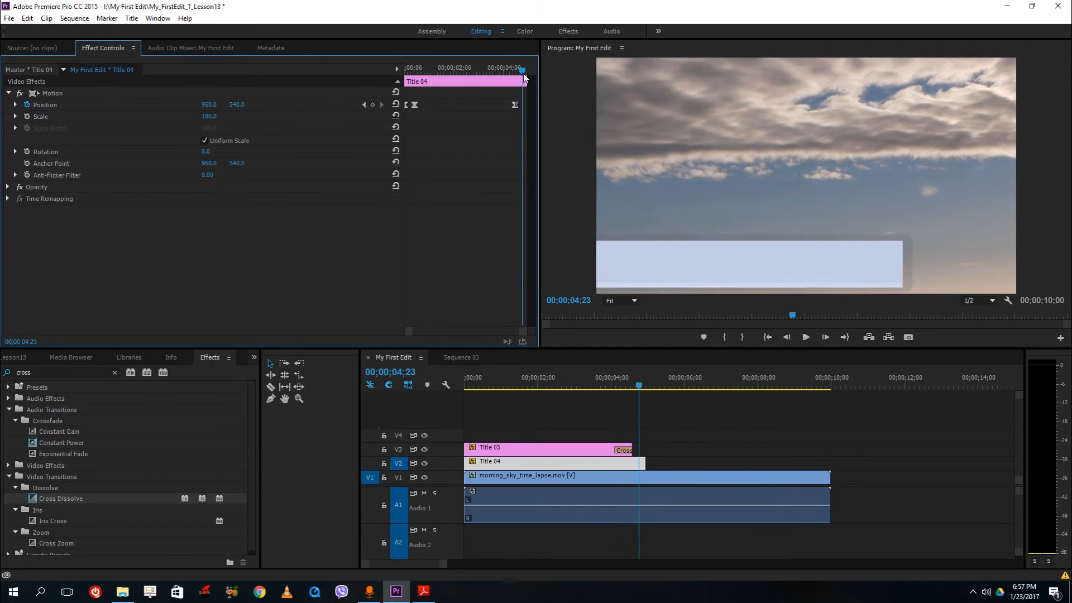
left_click_drag(241, 106, 449, 202)
left_click(711, 444)
key("Home")
key("space")
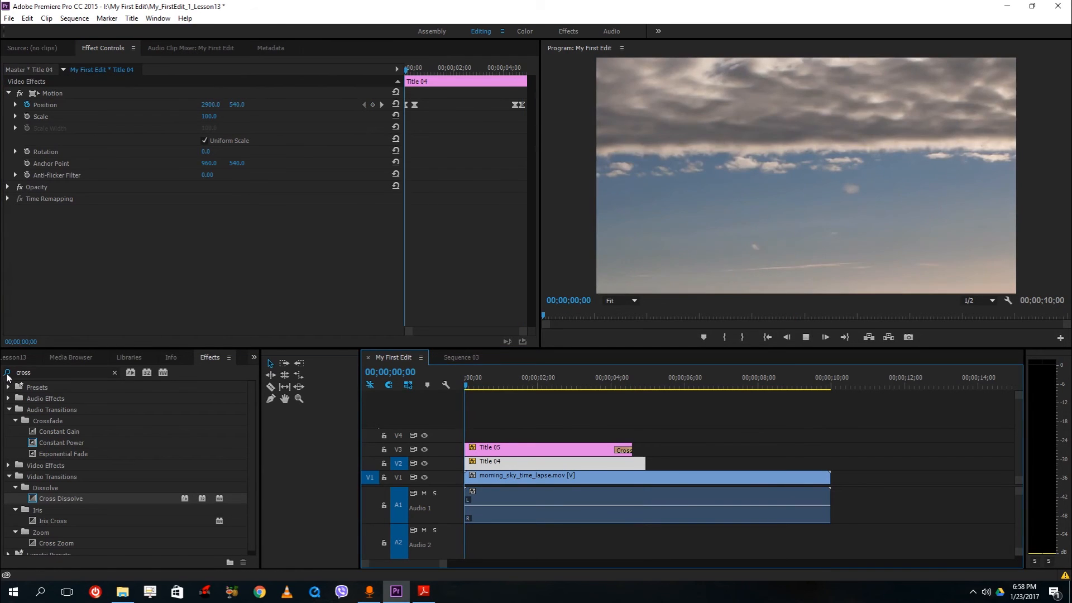